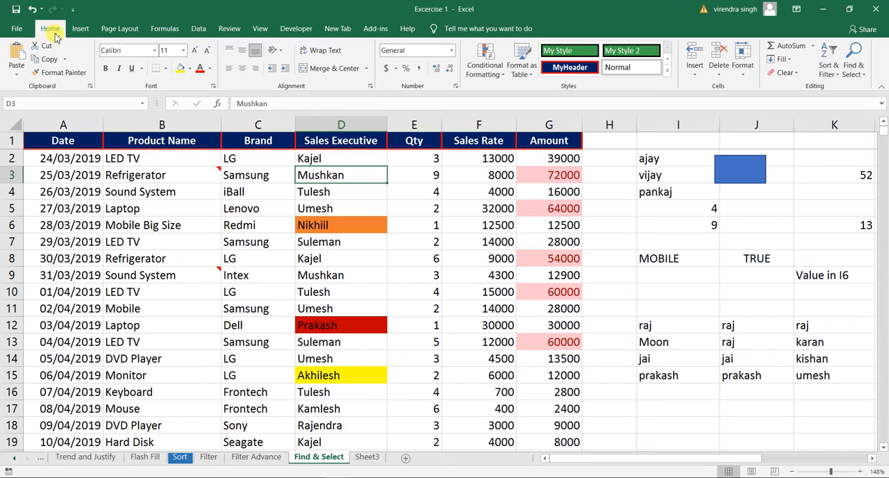
click(853, 82)
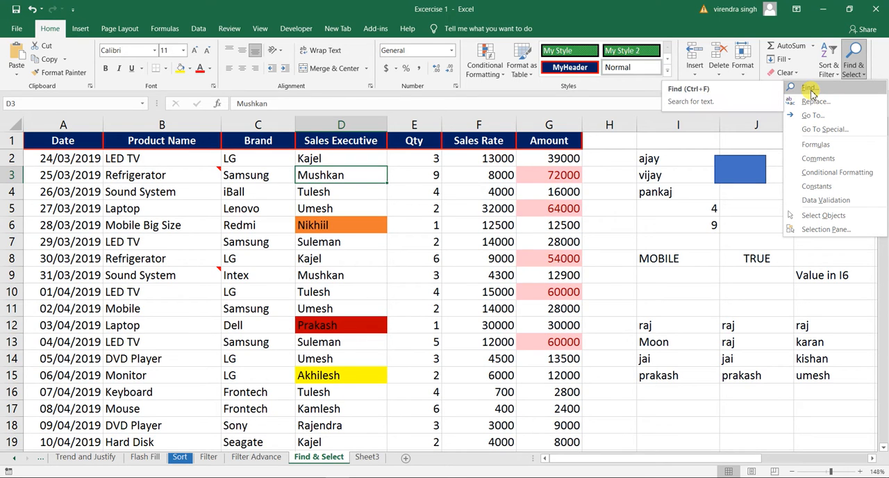
click(467, 249)
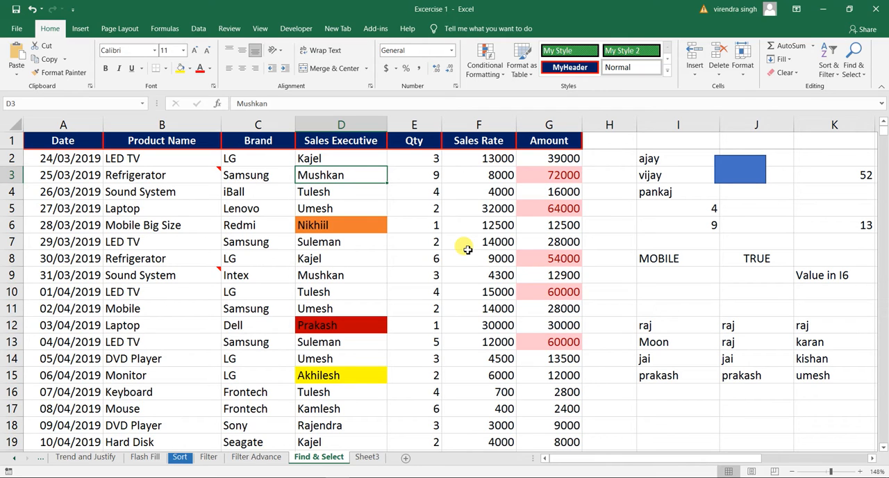
key(ctrl+f)
click(550, 233)
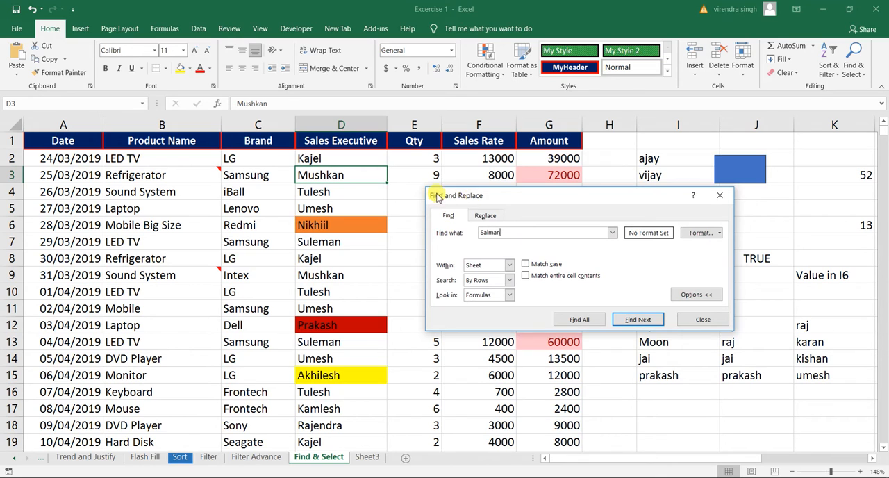
click(449, 216)
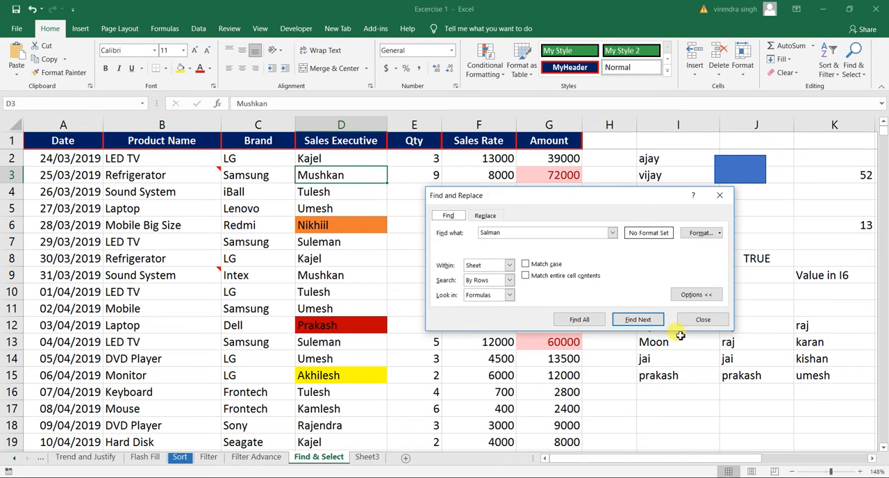
click(703, 320)
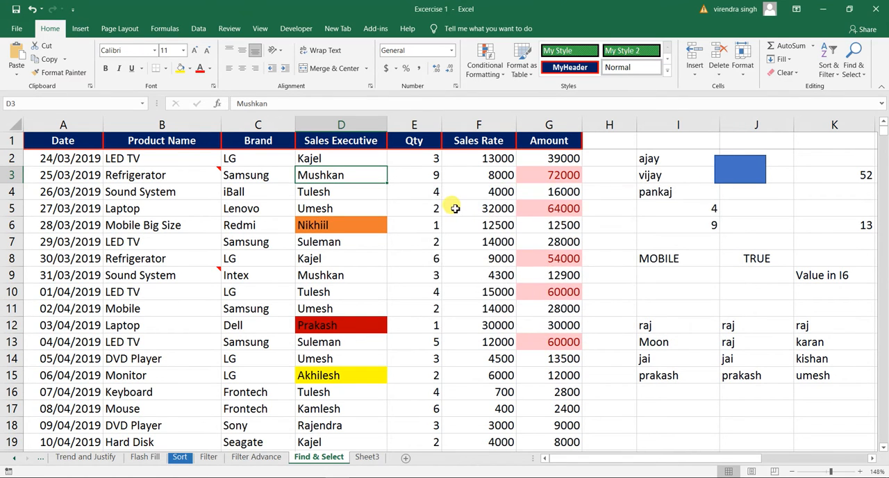
Step: Open Find and Replace and look through its Replace and Find settings
click(455, 208)
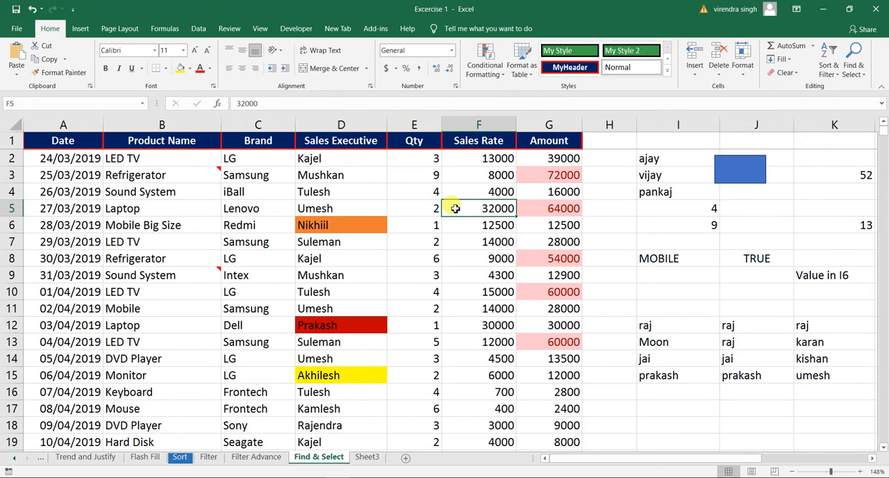
key(ctrl+h)
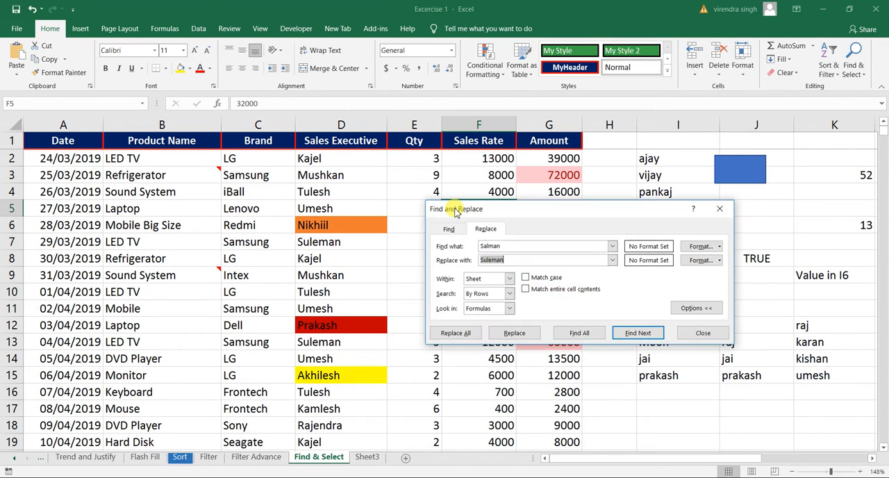
click(487, 235)
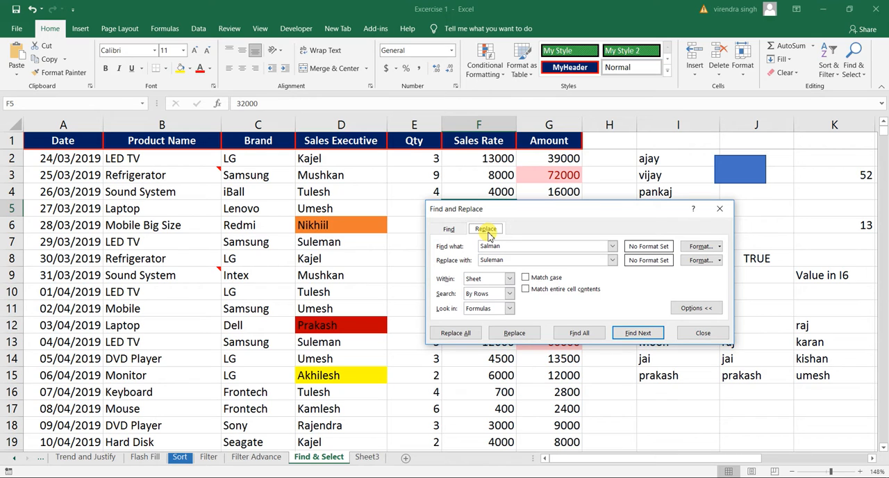
click(449, 229)
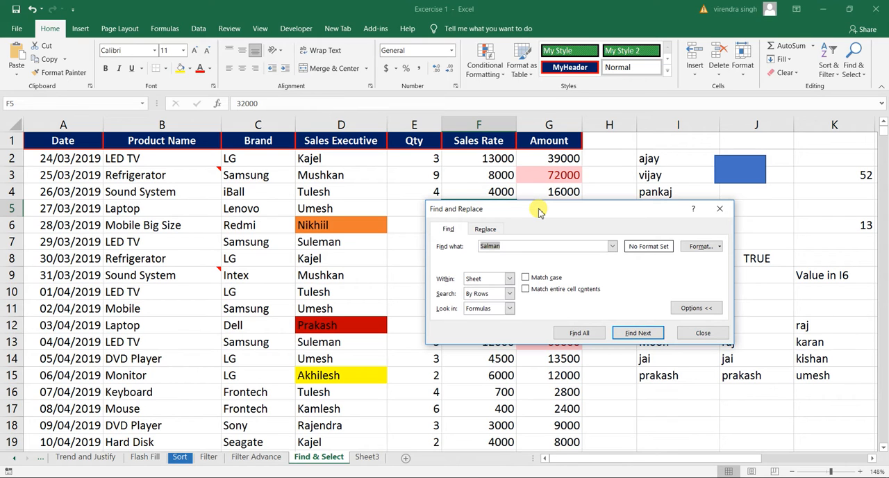
click(485, 229)
click(450, 229)
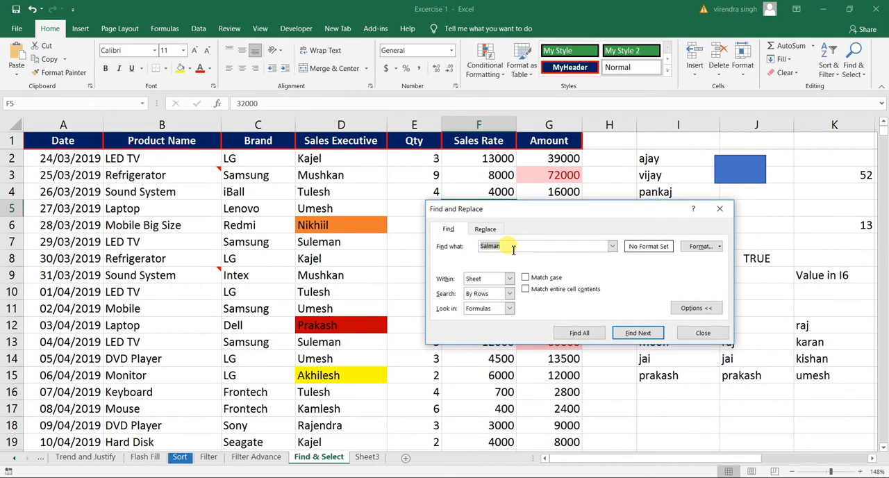
Step: Search the sheet for the sales executive's name shown in cell D3, stepping through several successive matches
key(BackSpace)
text(Mushkan)
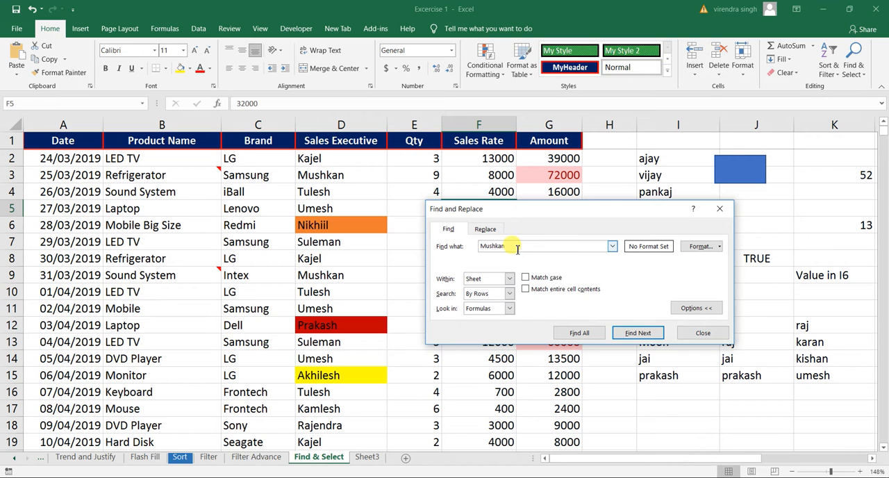
click(632, 335)
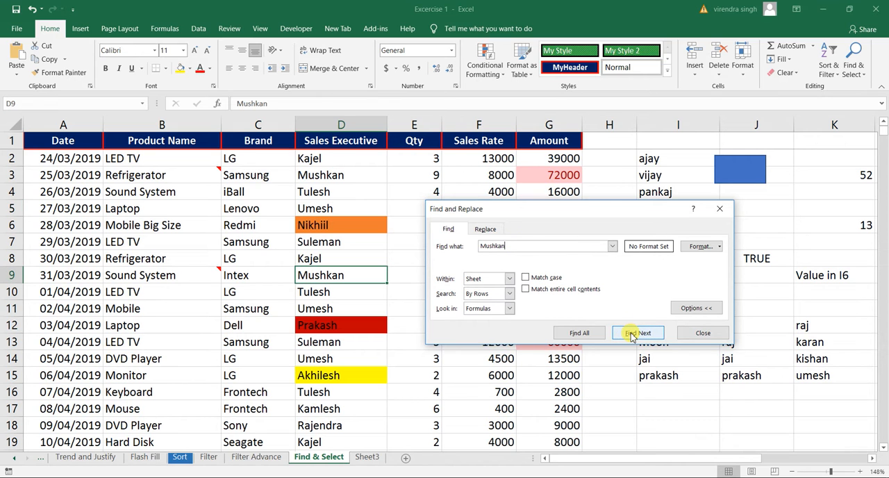
click(632, 335)
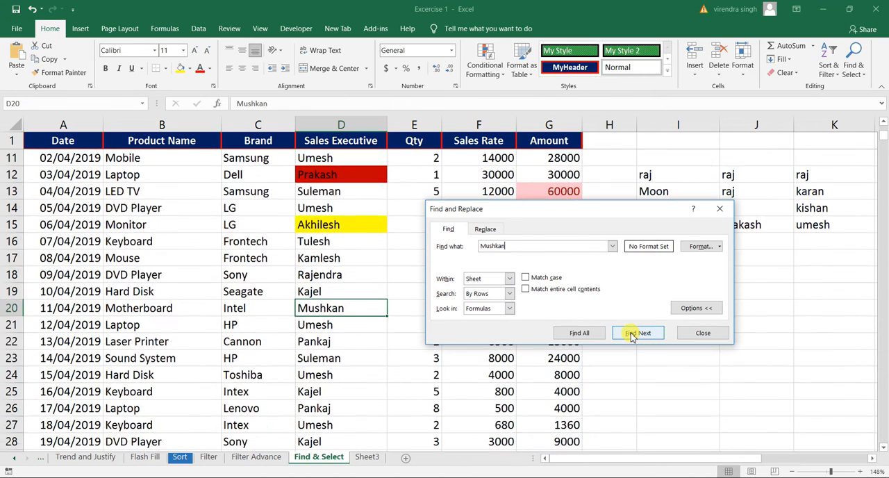
click(632, 334)
click(632, 335)
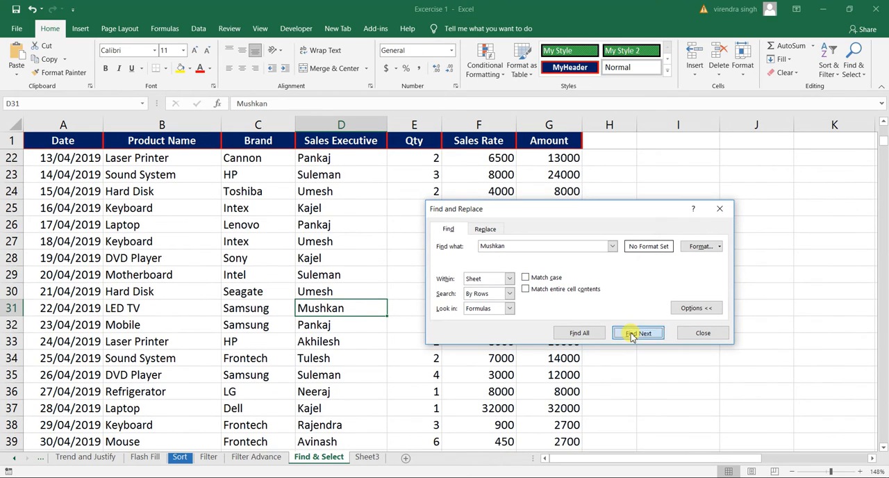
click(632, 335)
click(632, 335)
click(632, 335)
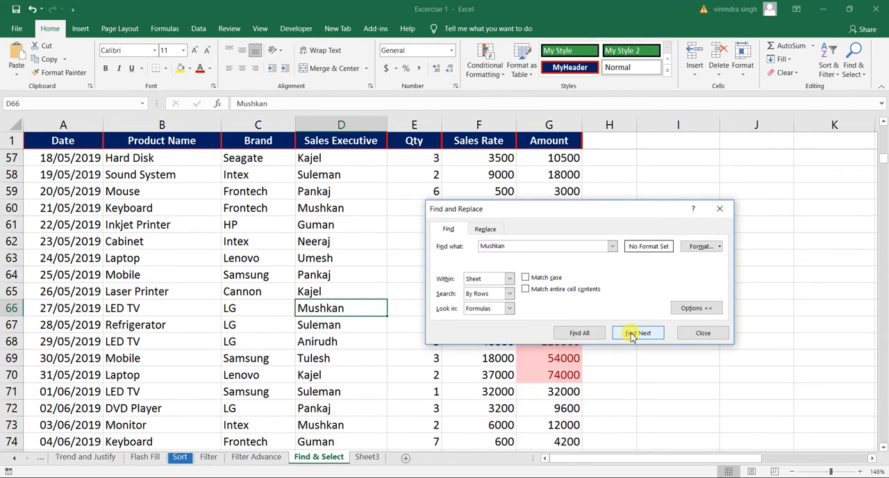
Step: Search the sheet for the sales executive's name shown in cell D5, stepping through several successive matches
double_click(497, 247)
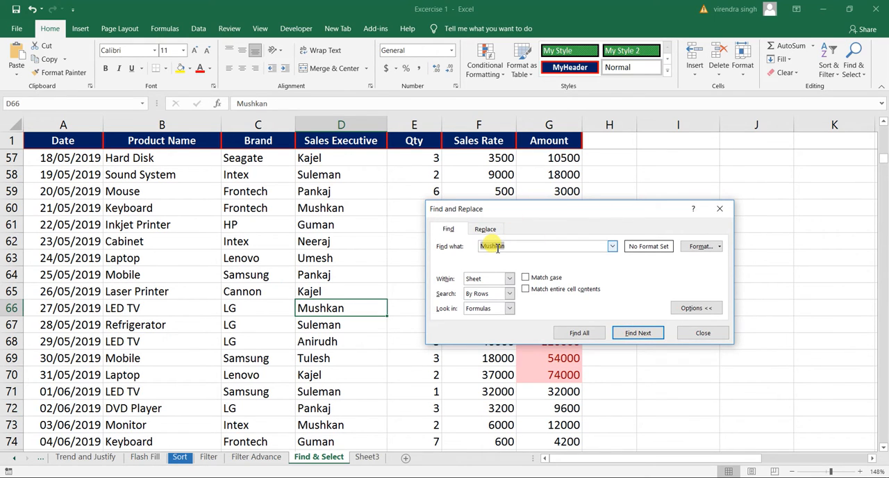
text(Umesh)
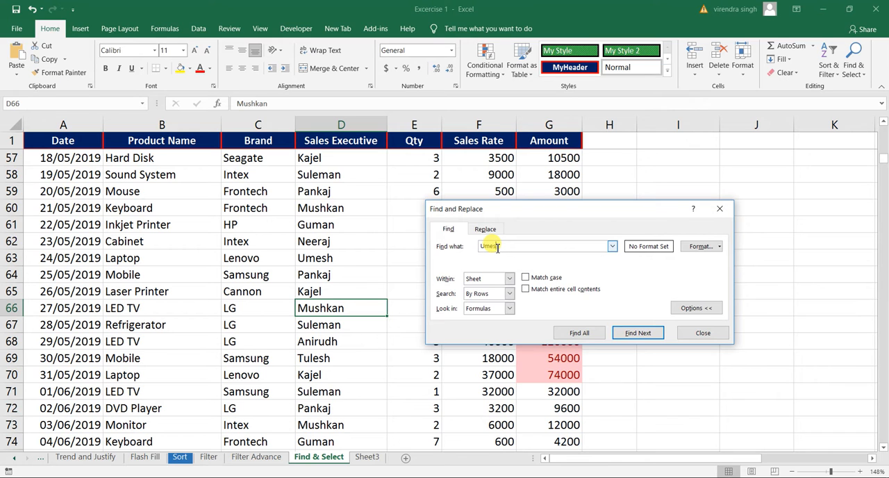
click(637, 334)
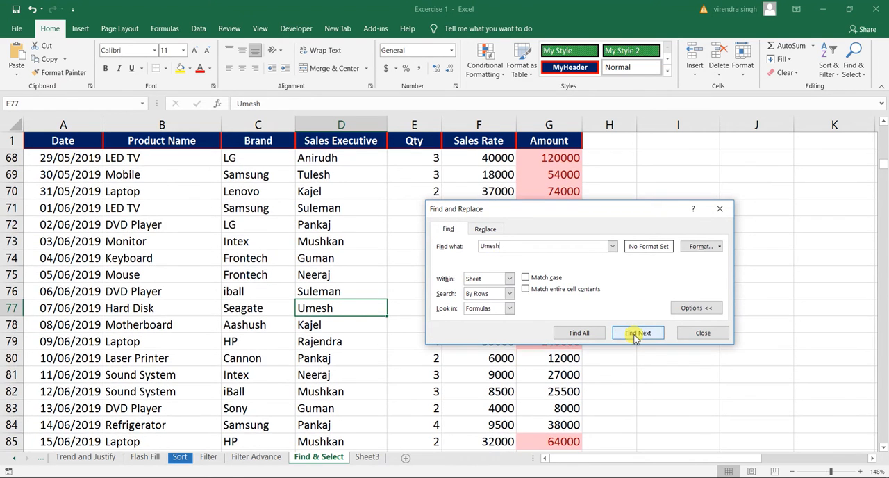
click(634, 334)
click(634, 335)
click(634, 335)
click(634, 335)
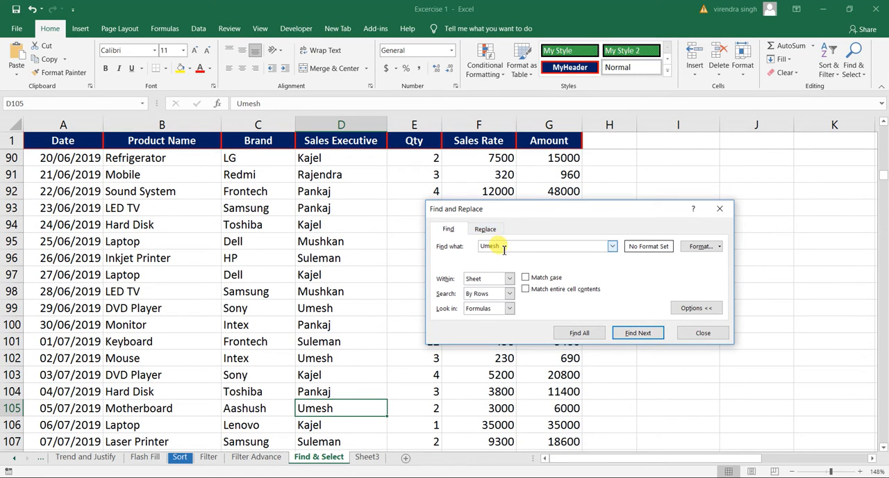
Step: Starting from cell D2, search for the sales executive's name shown in D12, restricted to the format picked from red cell D12
click(306, 286)
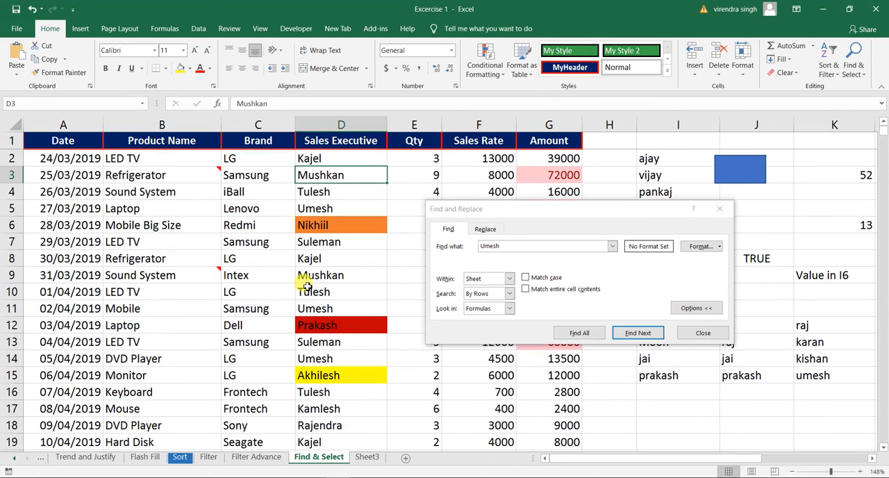
click(323, 157)
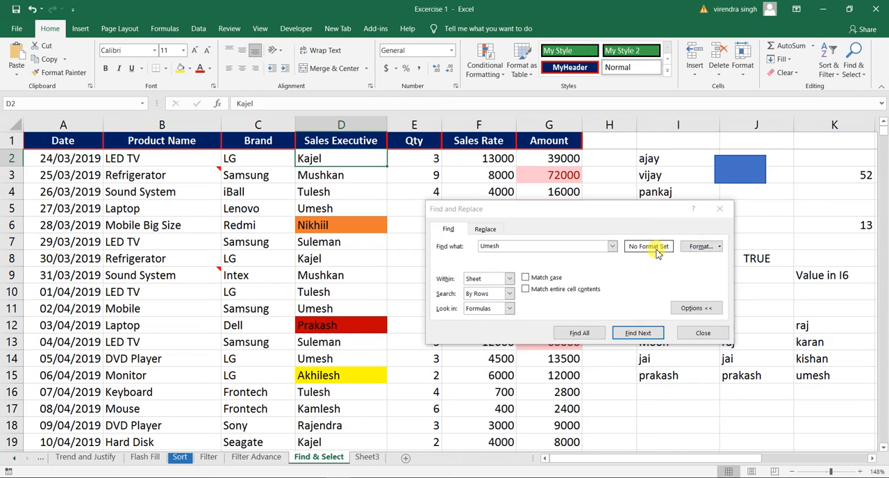
click(485, 247)
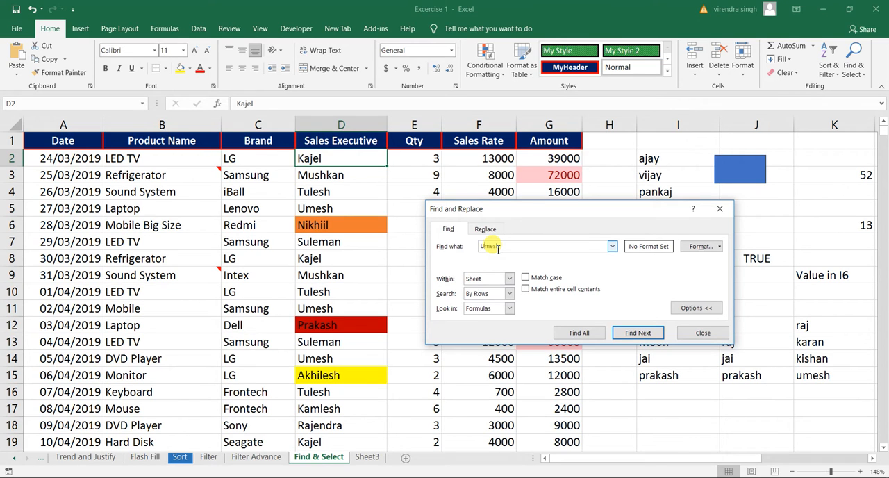
double_click(494, 248)
text(Prakash)
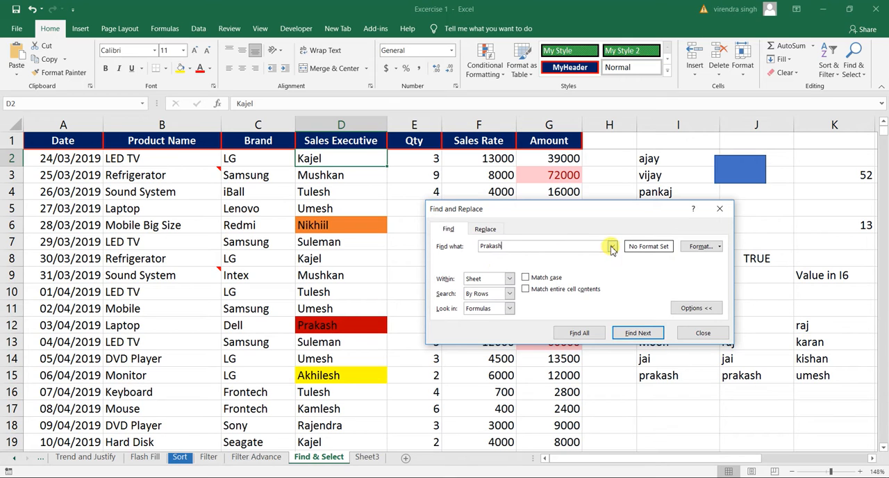
click(720, 248)
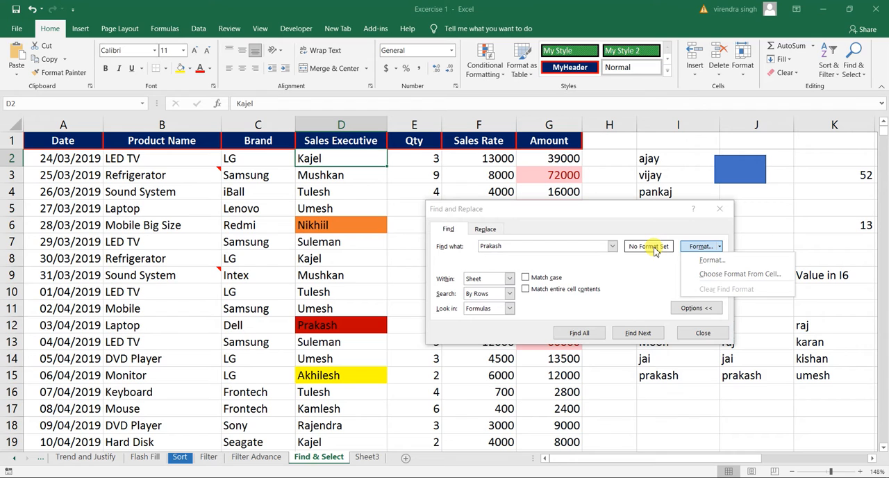
click(730, 274)
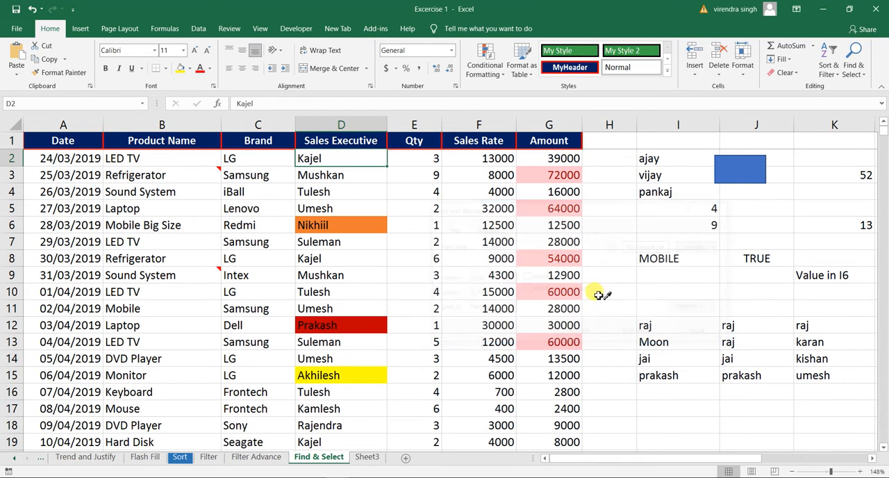
click(333, 325)
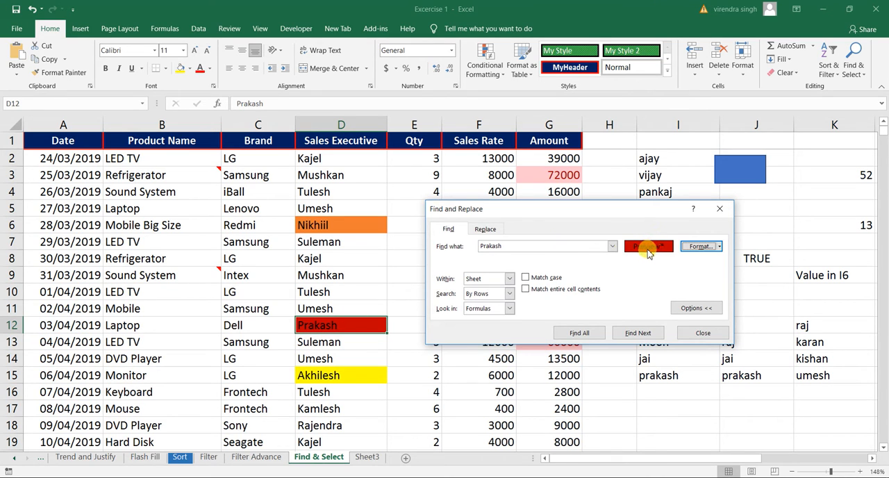
click(630, 335)
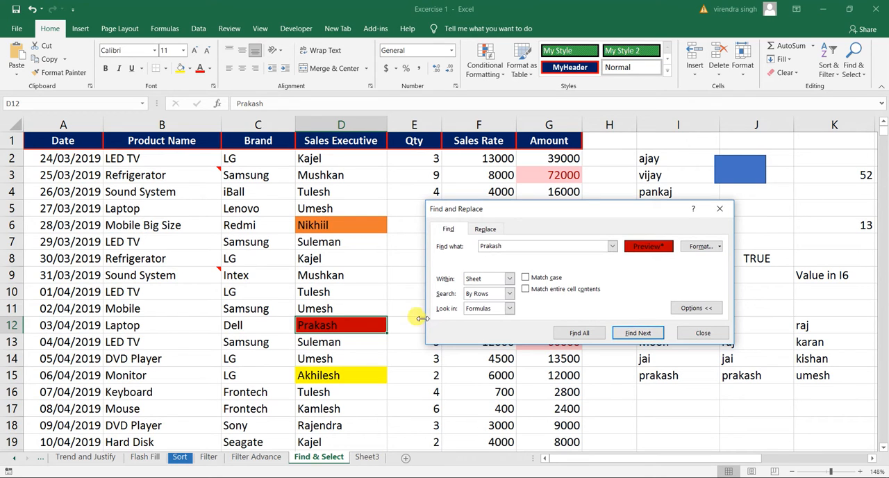
click(703, 332)
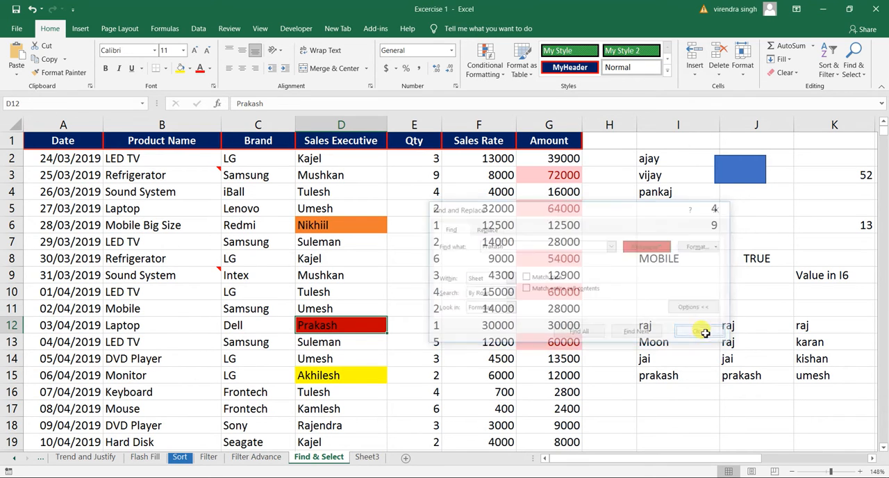
Step: Copy the red formatting of cell D12 to D3 with Format Painter and fill cell D309 with yellow
click(61, 72)
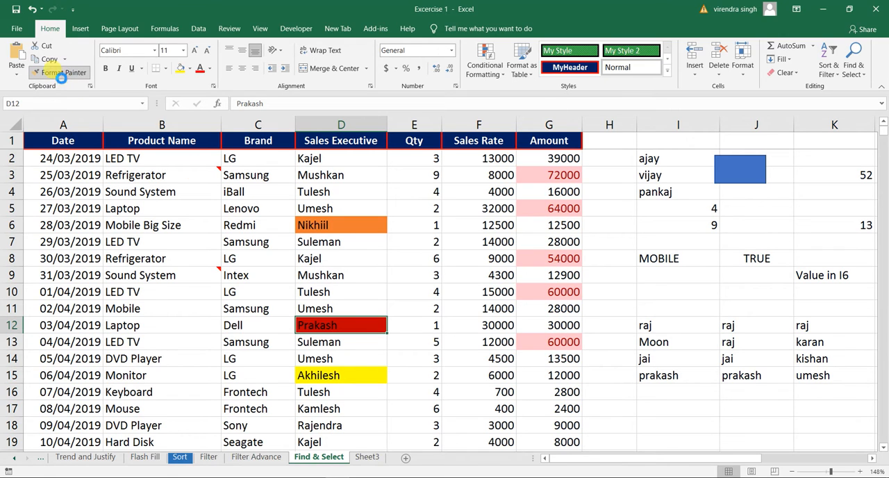
click(324, 176)
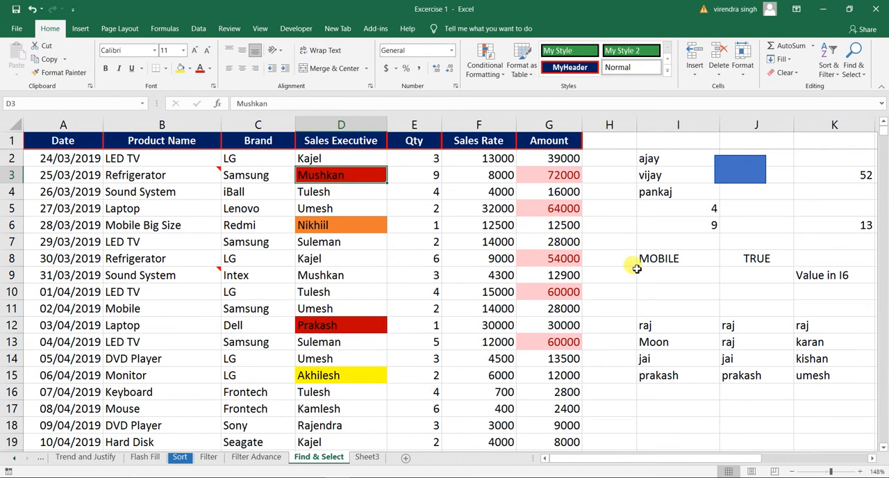
drag(883, 132, 869, 284)
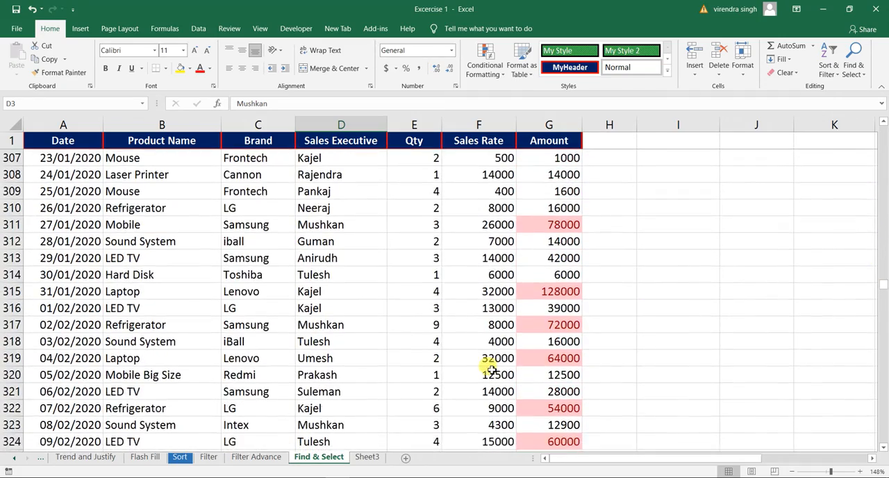
click(321, 193)
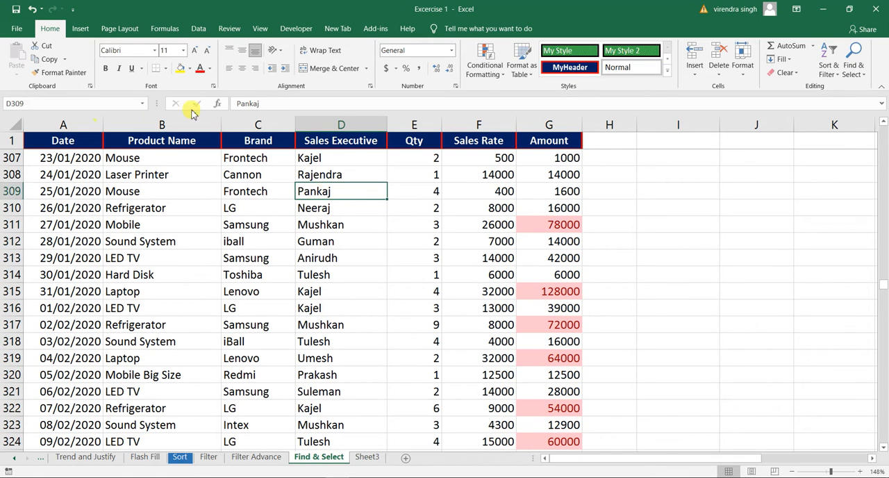
click(179, 71)
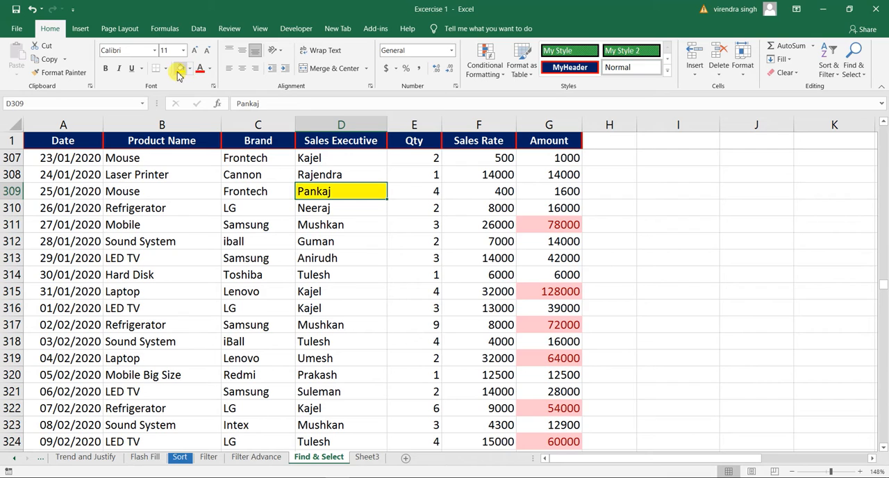
Step: Fill sales executive cell D320 with the standard dark red colour
click(327, 377)
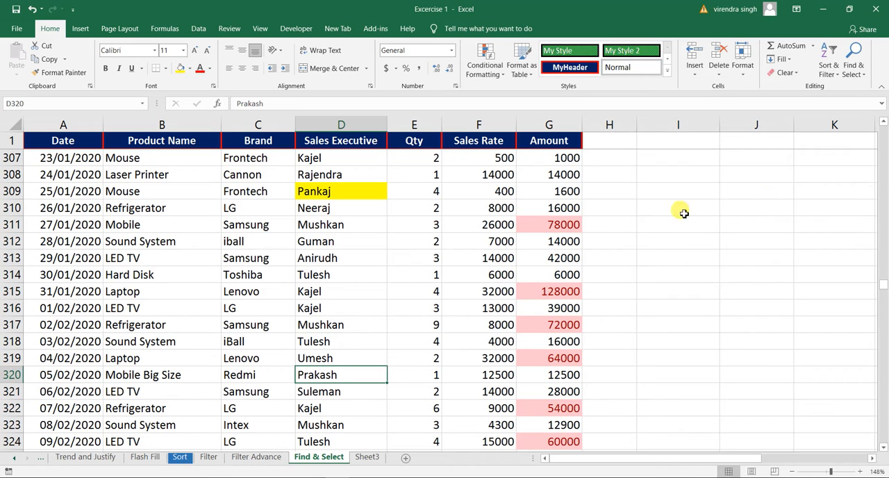
click(188, 73)
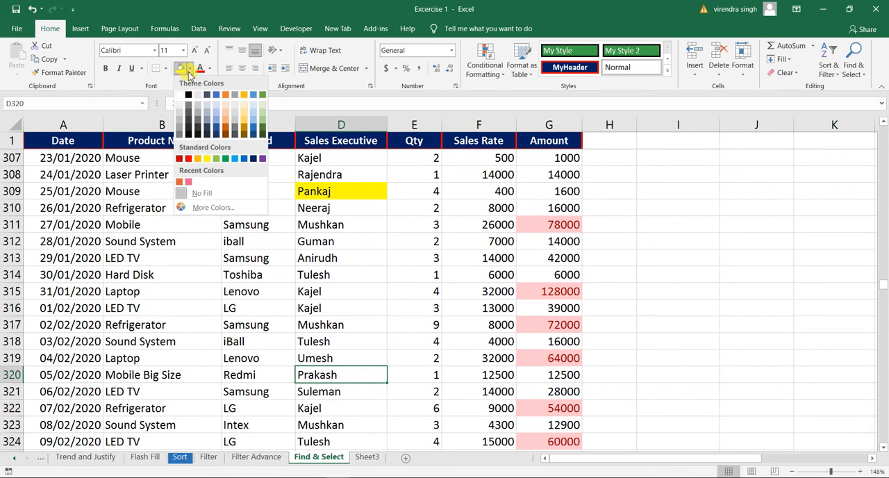
click(181, 161)
click(309, 236)
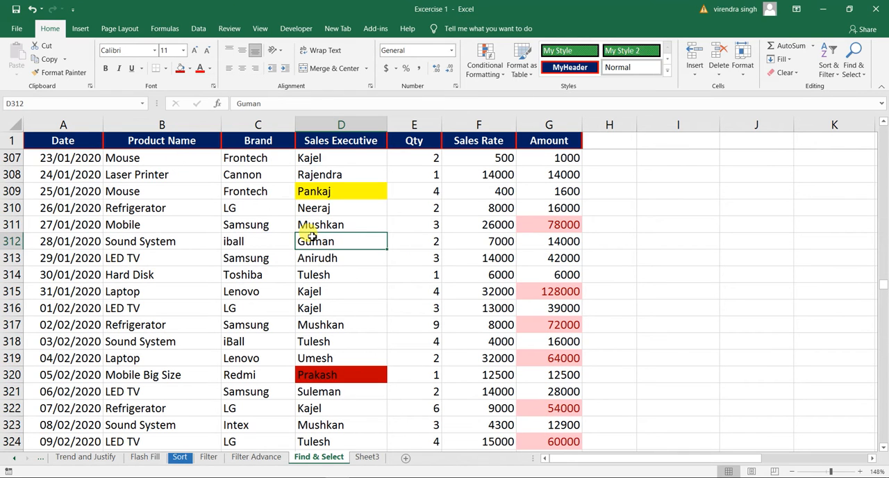
Step: Starting from cell D3, search for the sales executive's name in D12 with the red cell format still applied, stepping through two matches
key(ctrl+Up)
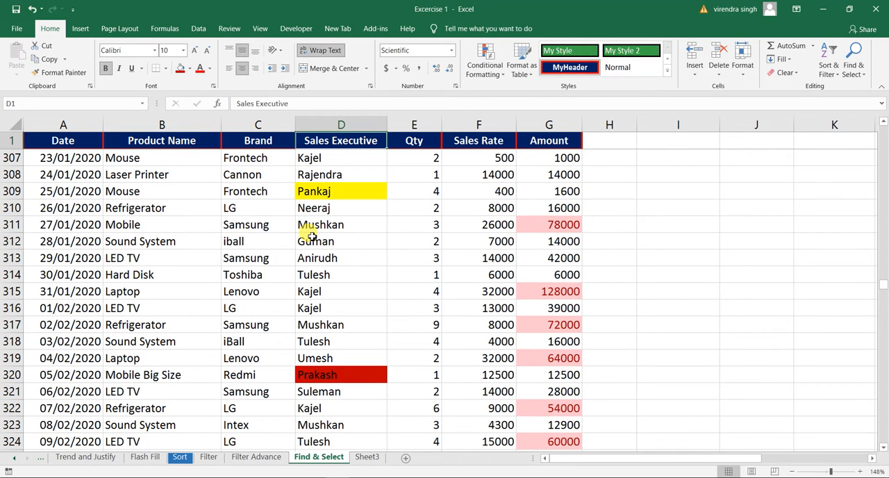
key(Down)
key(Down)
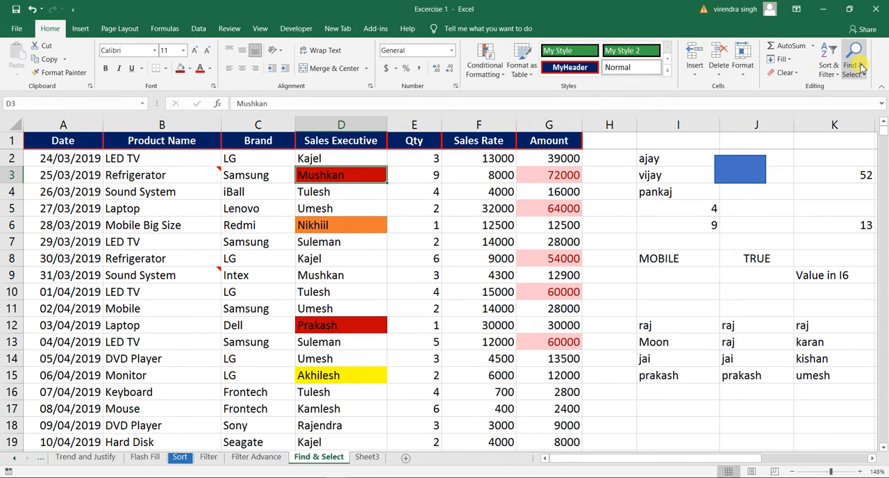
key(ctrl+f)
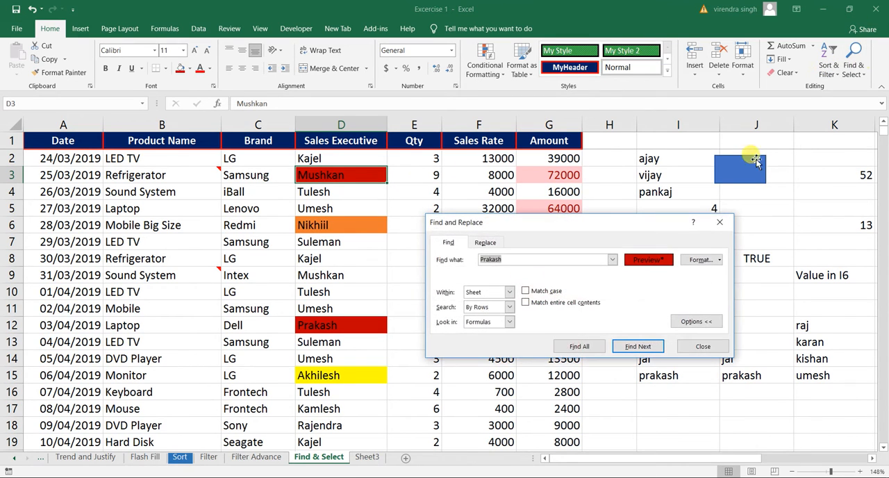
click(644, 345)
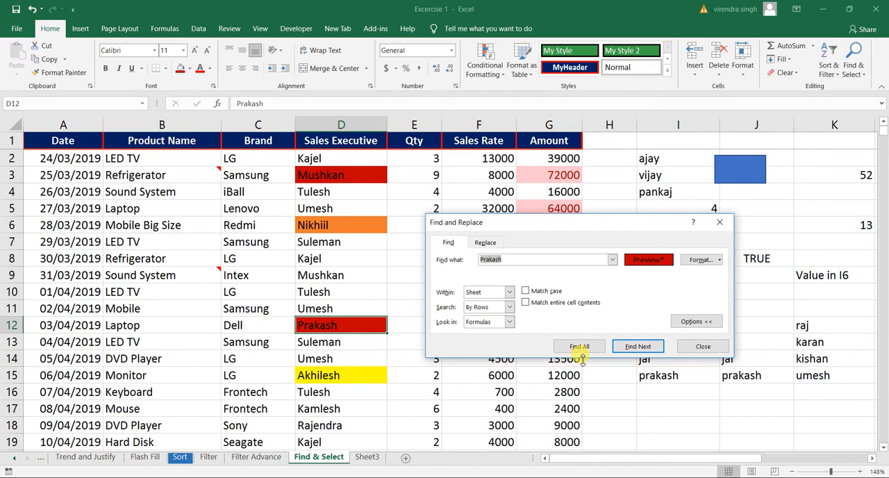
click(639, 347)
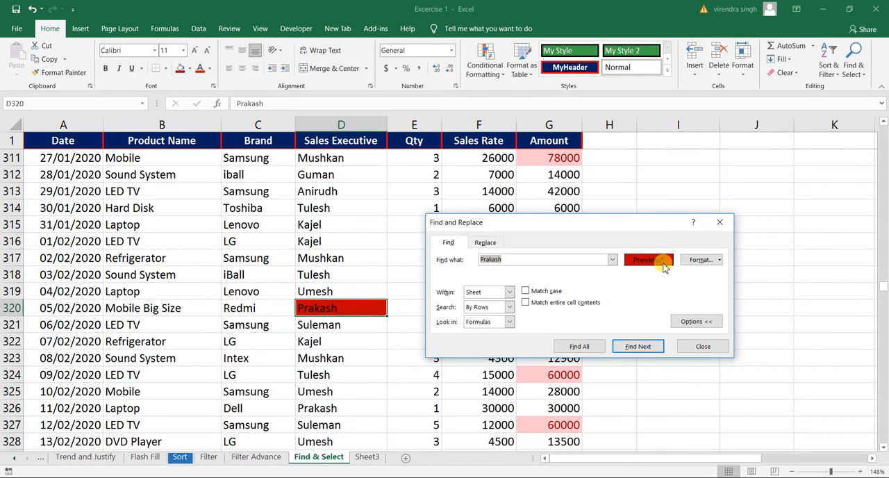
click(721, 261)
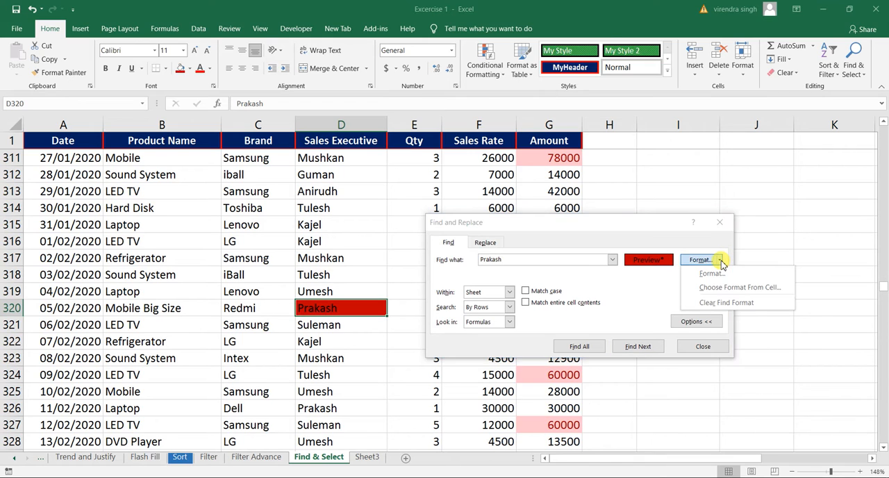
click(630, 228)
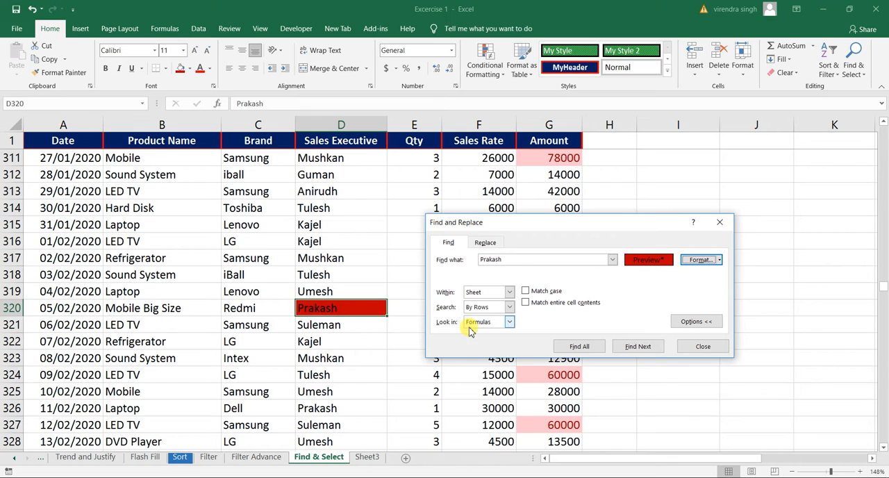
click(529, 476)
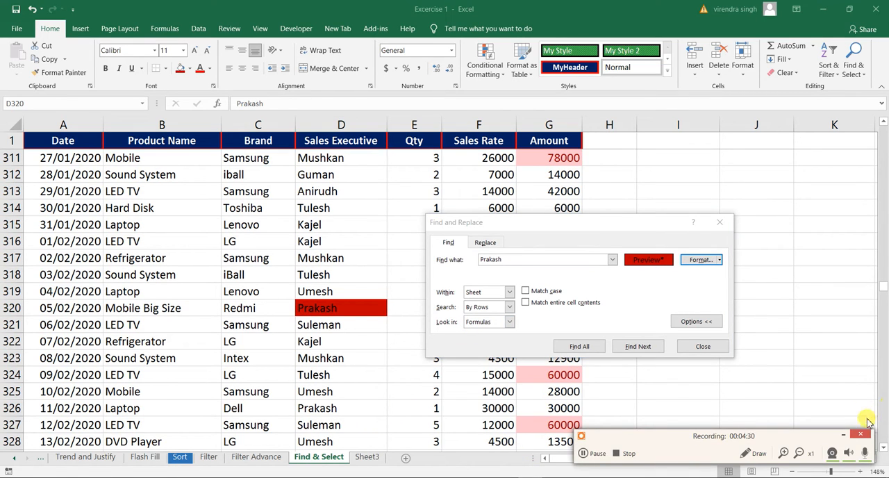
click(844, 436)
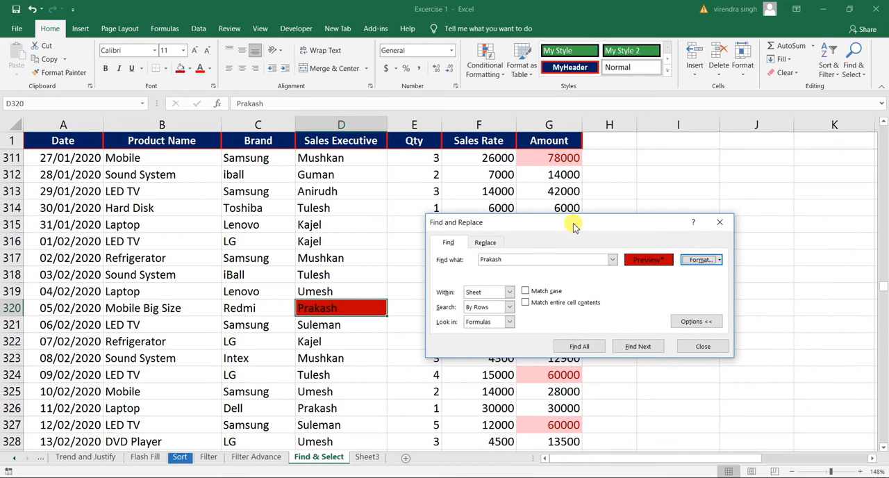
Step: Review the number, alignment, font, border and fill criteria available in Find Format, leaving them unchanged
drag(573, 227, 548, 172)
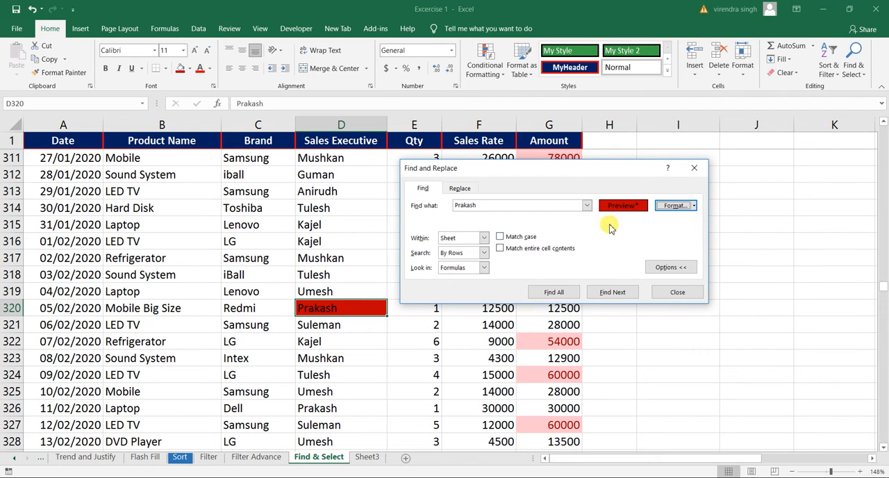
click(693, 206)
click(684, 207)
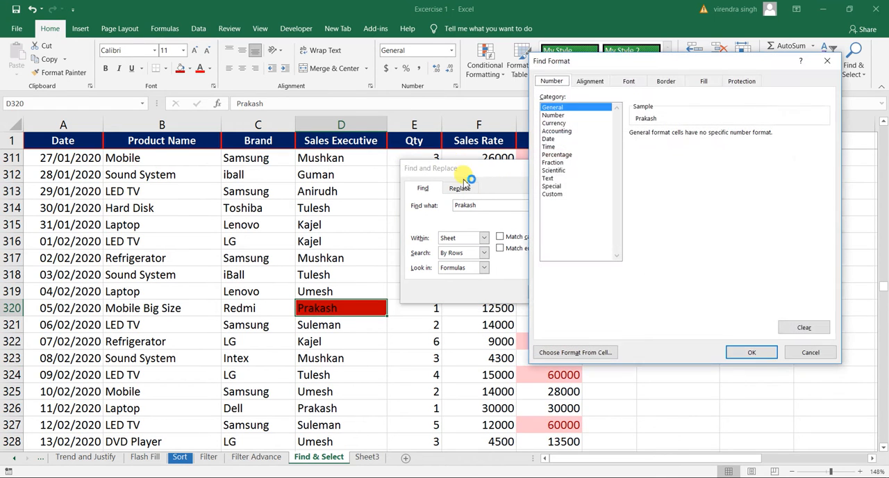
click(601, 84)
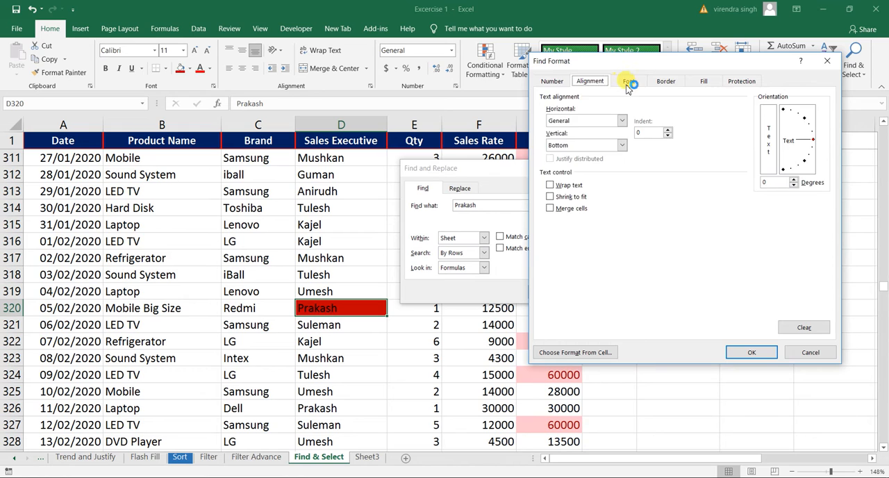
click(628, 81)
click(664, 82)
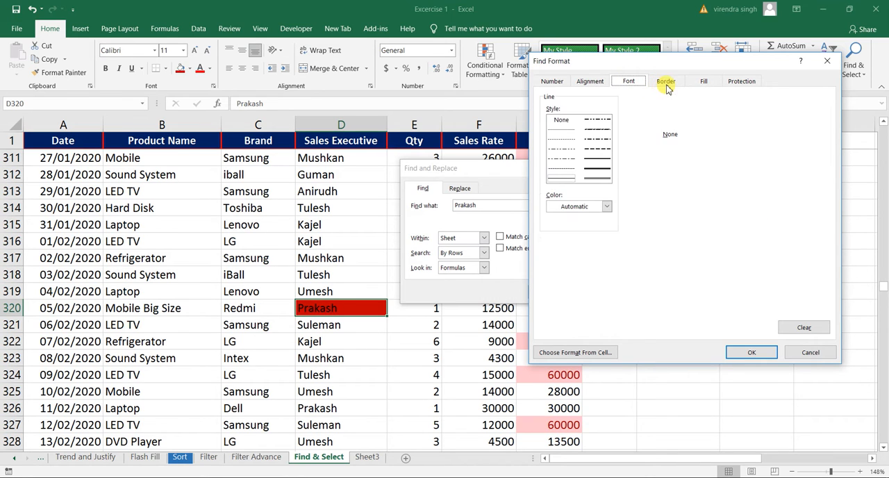
click(702, 82)
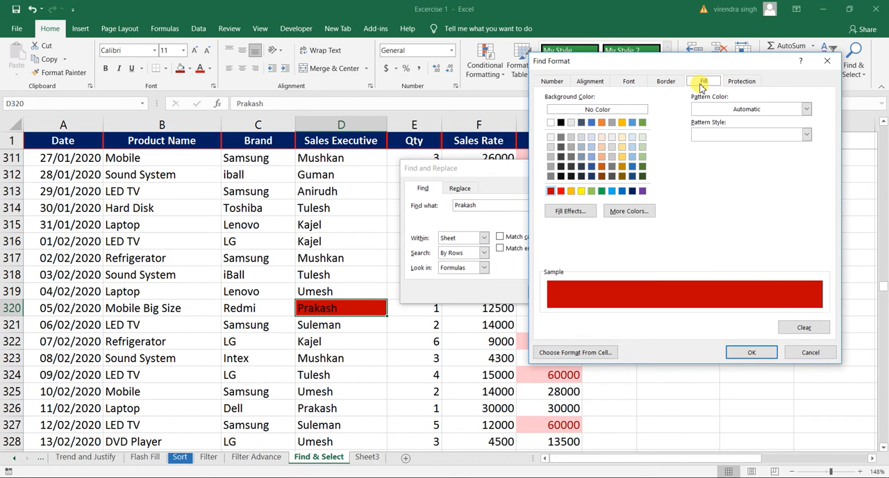
click(664, 82)
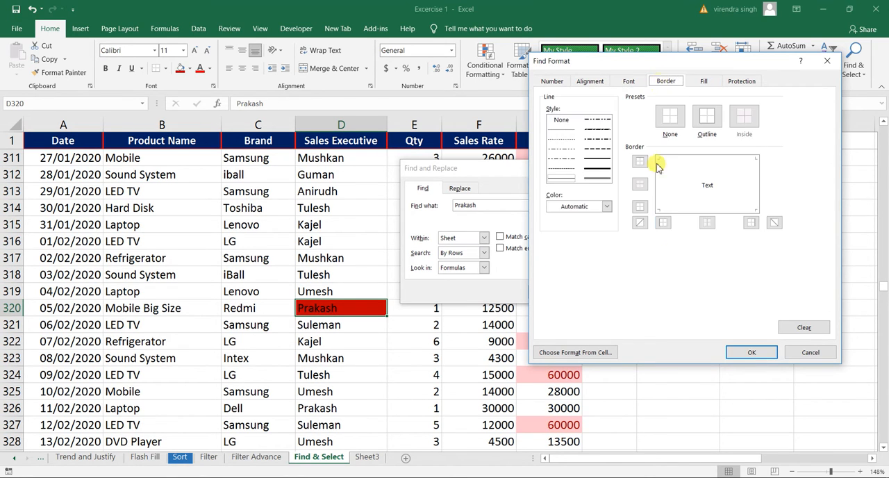
click(807, 353)
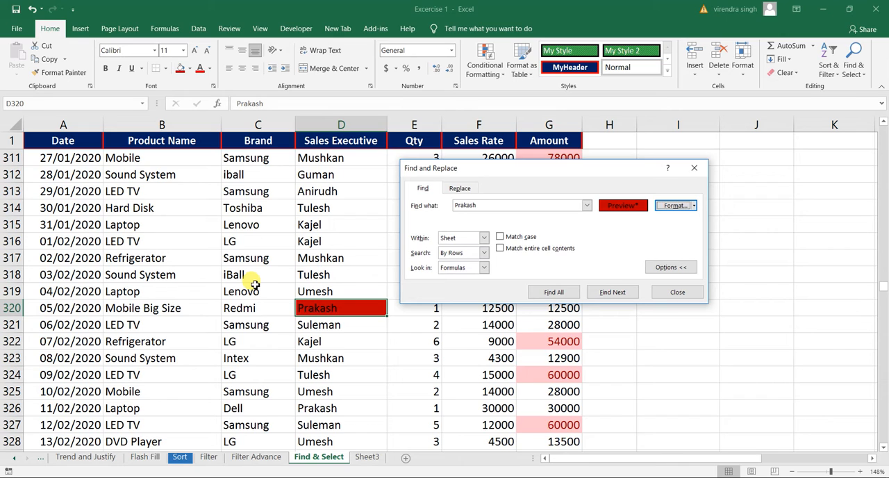
Step: Keep the search scope on Sheet and clear the find format
double_click(465, 207)
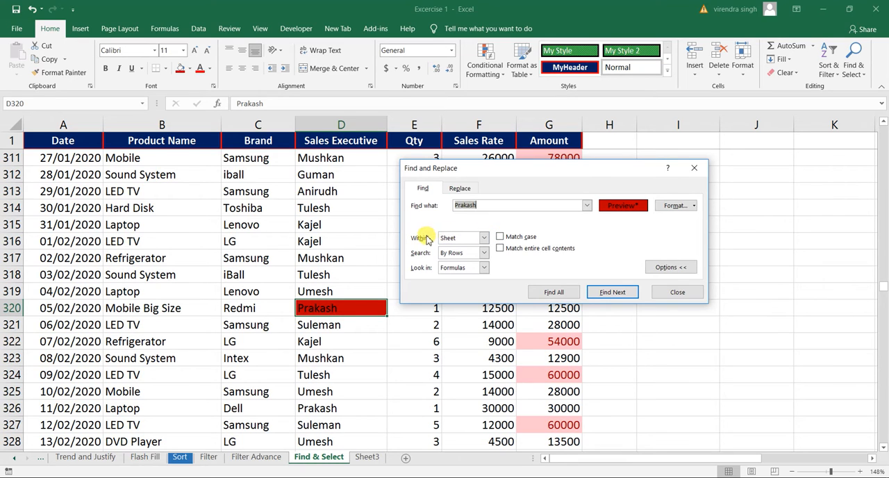
click(484, 239)
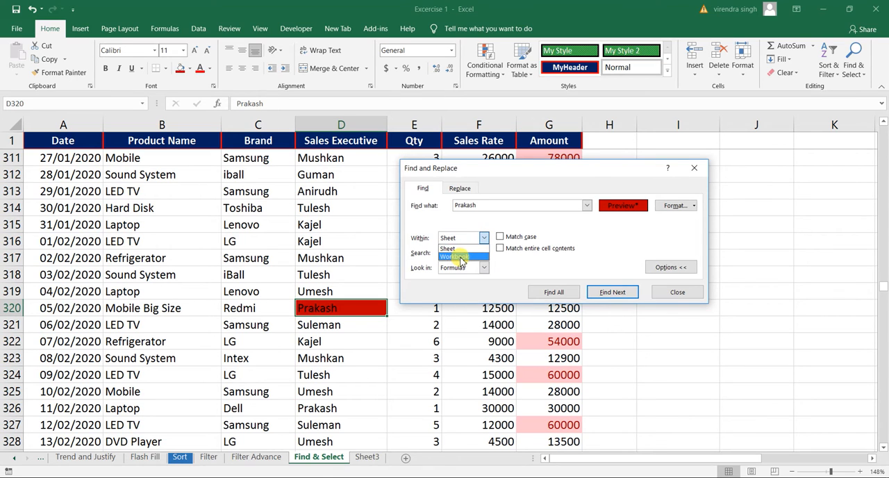
click(456, 251)
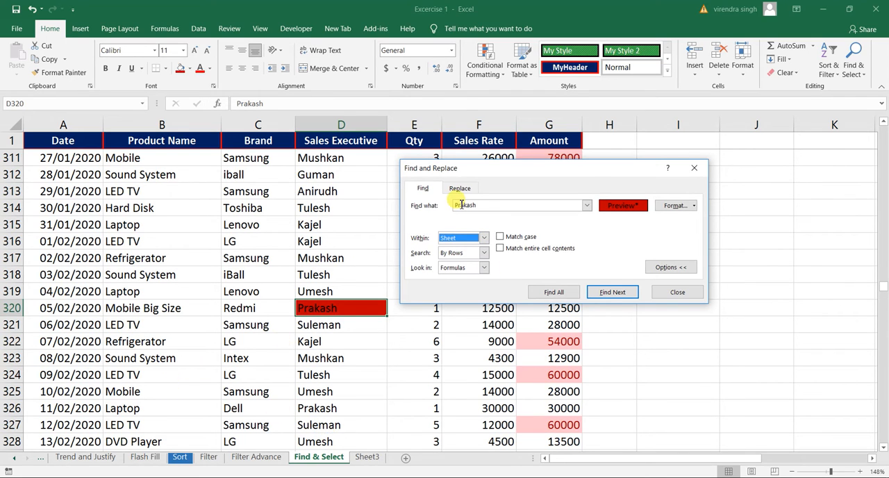
click(694, 206)
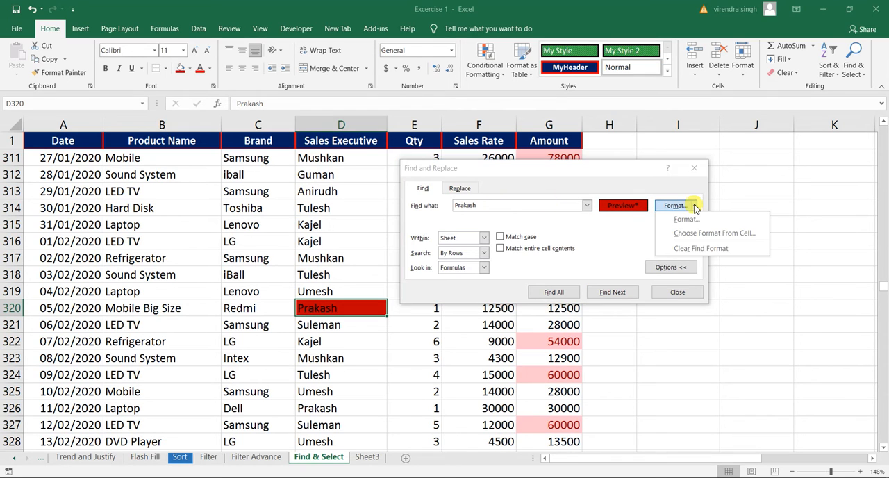
click(696, 251)
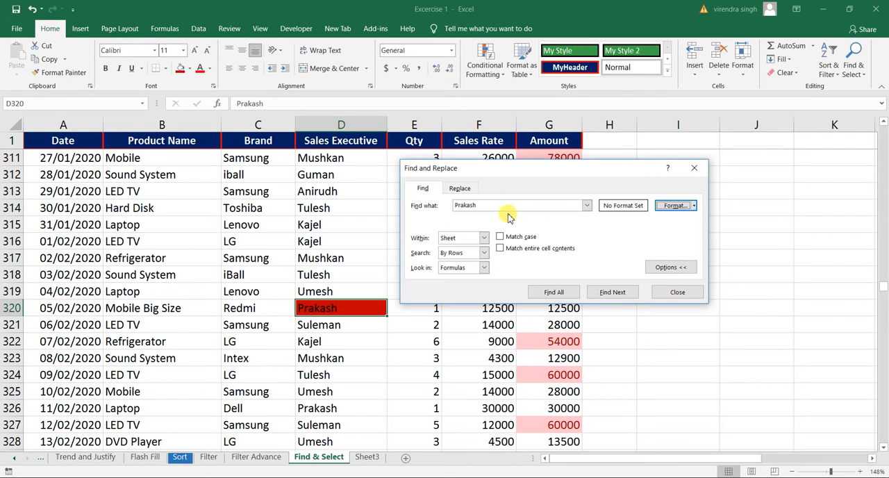
Step: Search the sheet for the sales executive's name shown in D314 without a format restriction, stepping through several successive matches
double_click(477, 205)
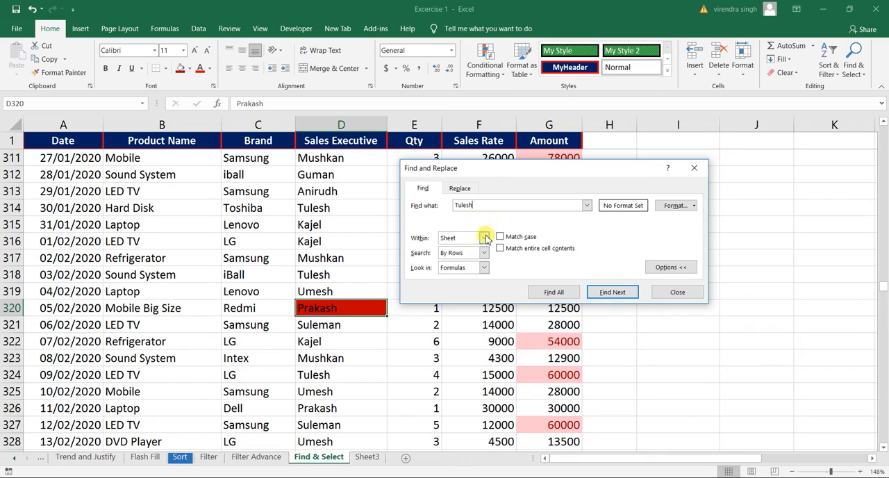
click(484, 238)
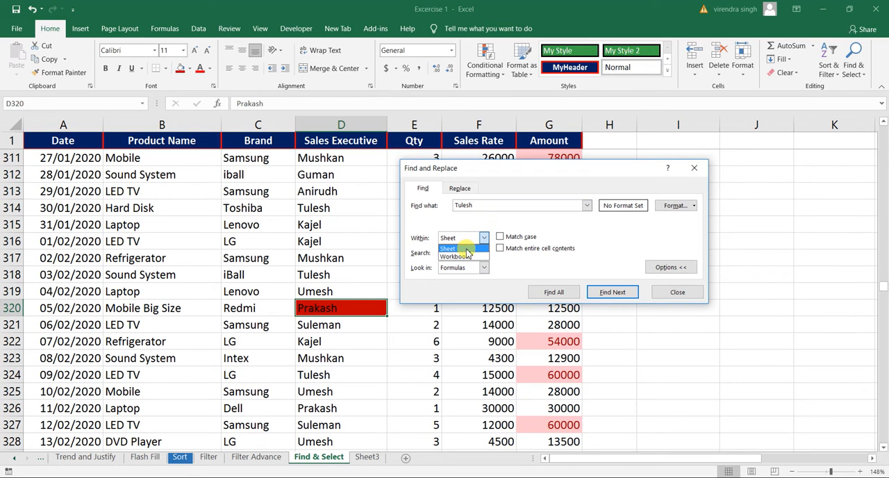
click(468, 248)
click(614, 291)
click(611, 292)
click(612, 292)
click(612, 292)
click(612, 293)
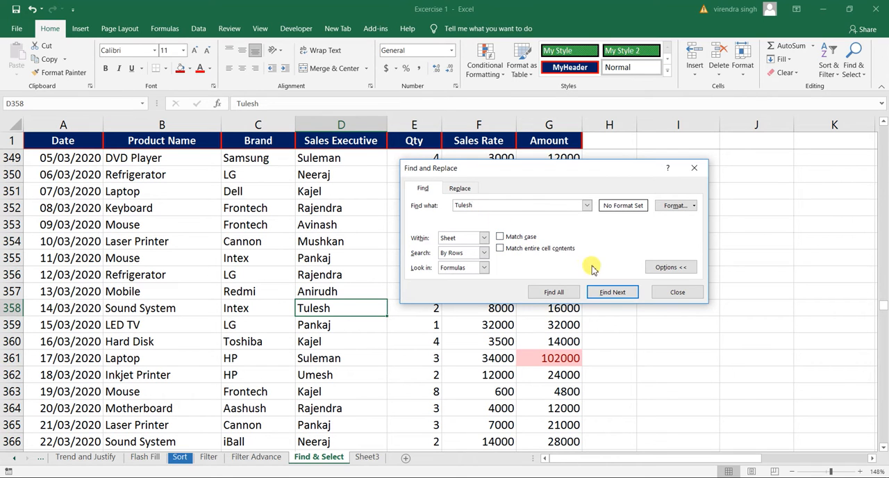
Step: List all matches for the sales executive's name on the sheet and enlarge the results list
click(555, 293)
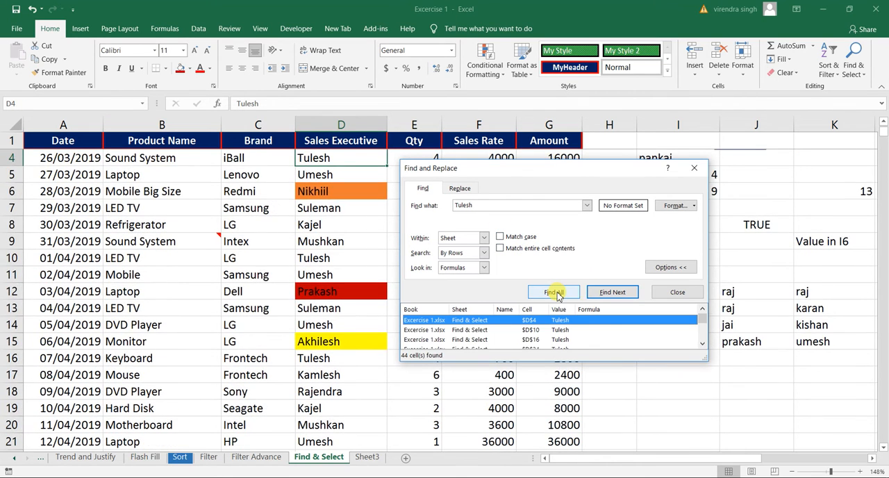
drag(595, 361, 596, 443)
drag(703, 340, 699, 319)
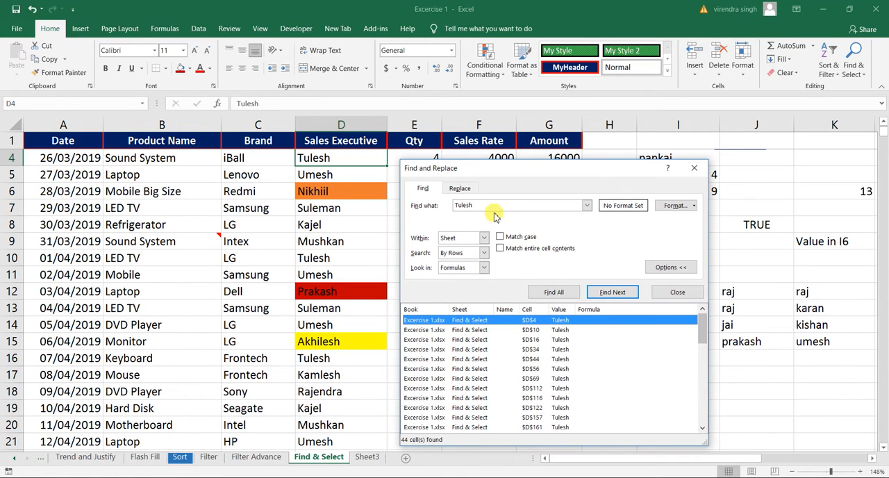
Step: Browse the full results list and jump to individual matches, including cells D44, D116, D69 and D122
click(531, 359)
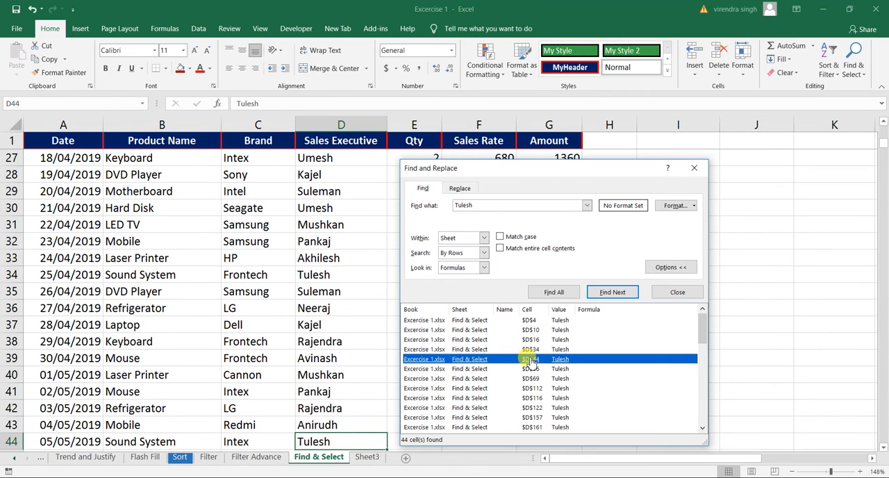
click(532, 397)
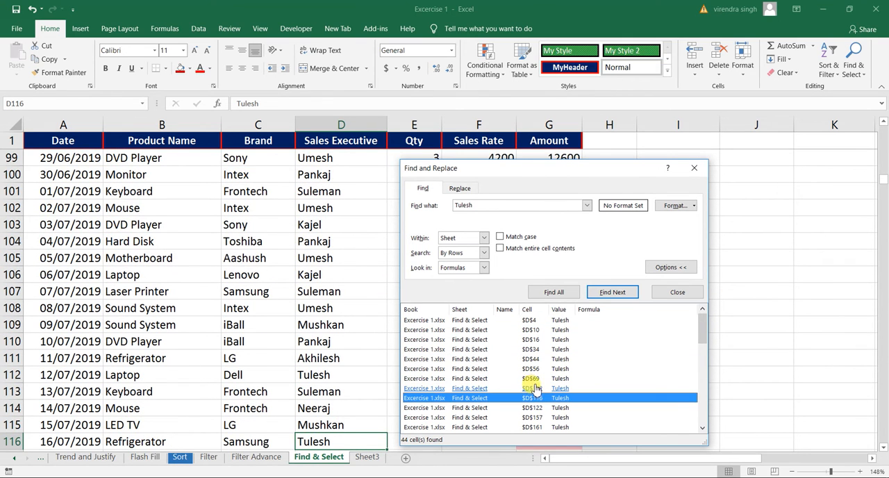
click(532, 379)
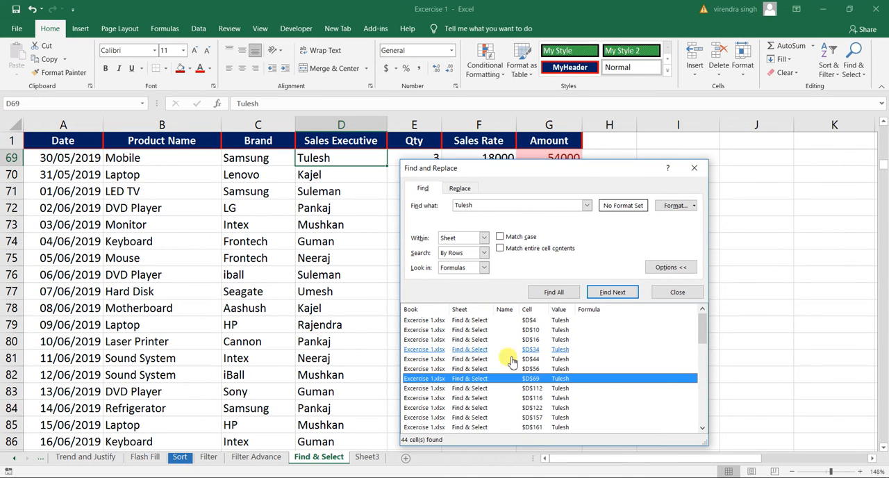
drag(704, 334, 701, 440)
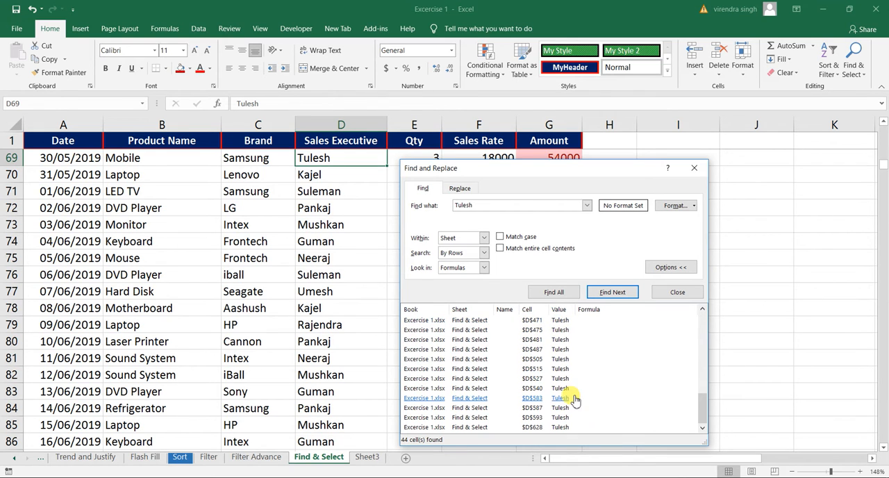
drag(701, 406, 701, 320)
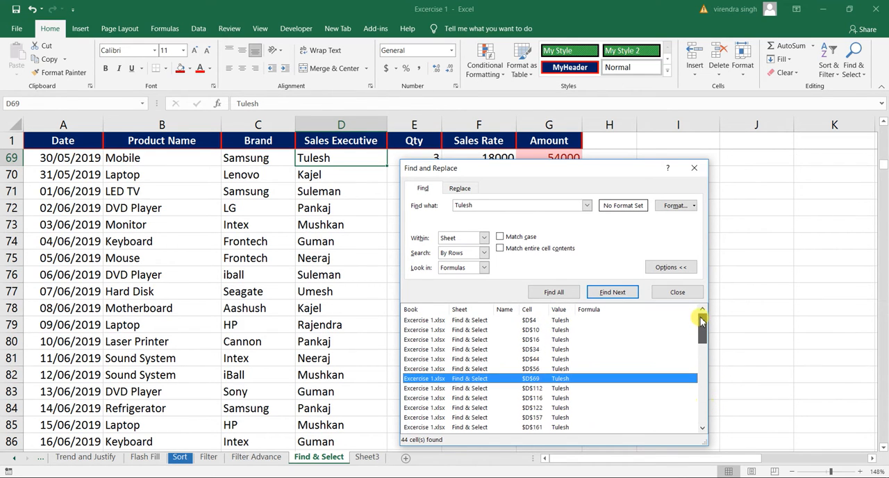
click(498, 340)
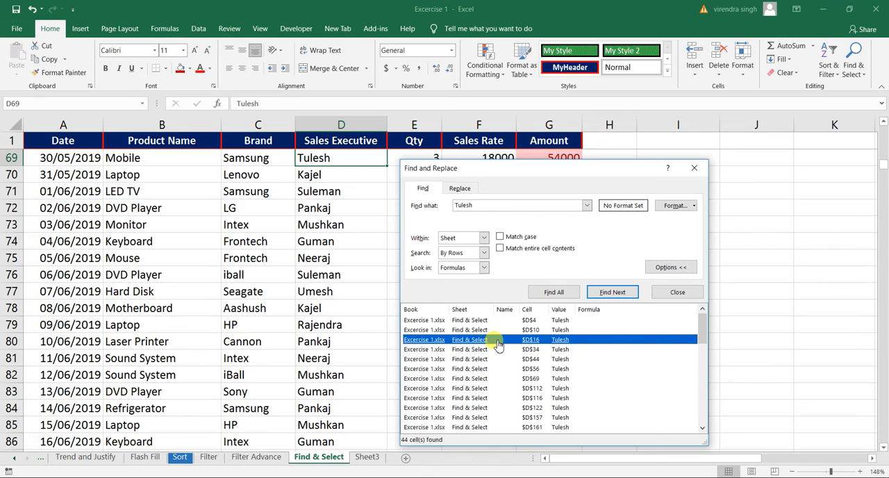
click(460, 388)
click(462, 408)
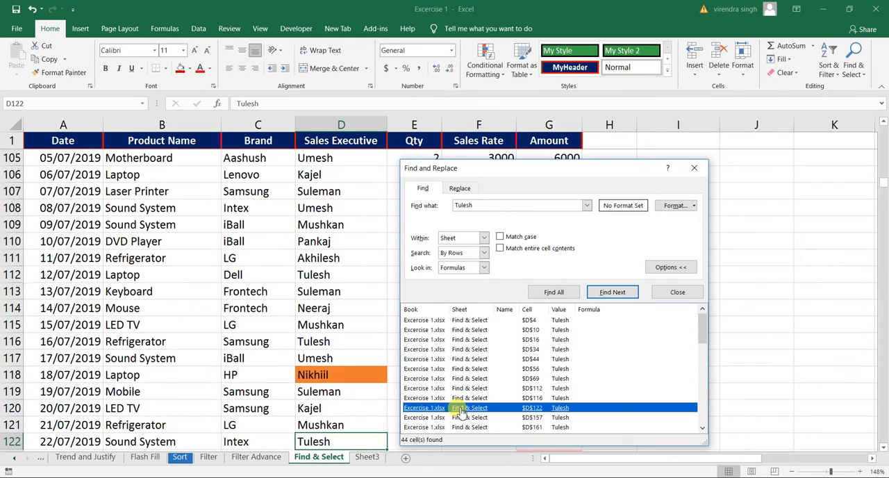
Step: Widen the search scope to Workbook and list all matches for the sales executive's name
click(485, 239)
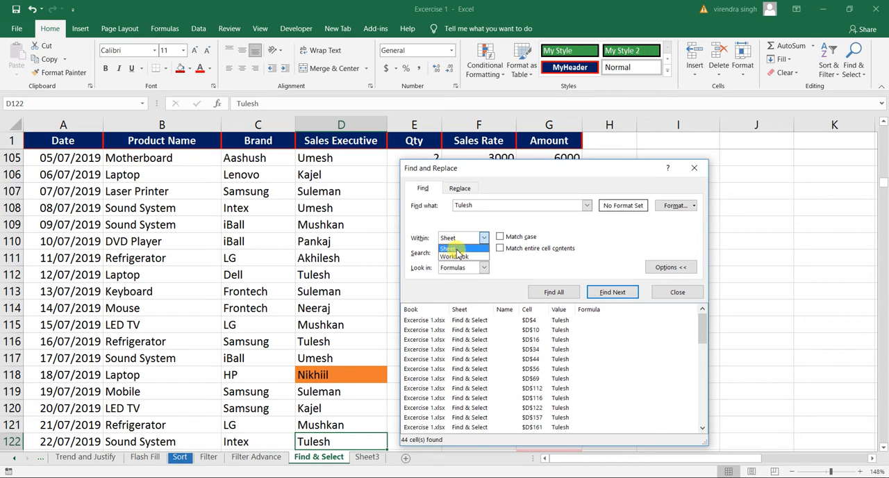
click(465, 257)
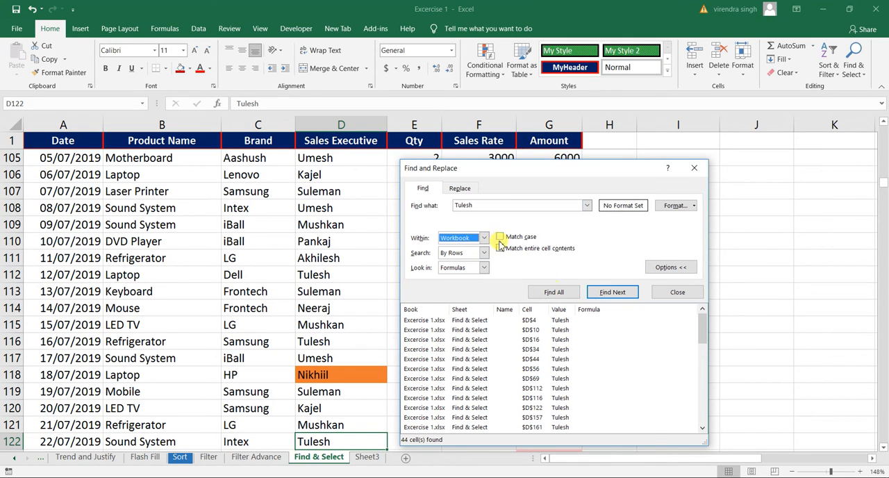
click(556, 293)
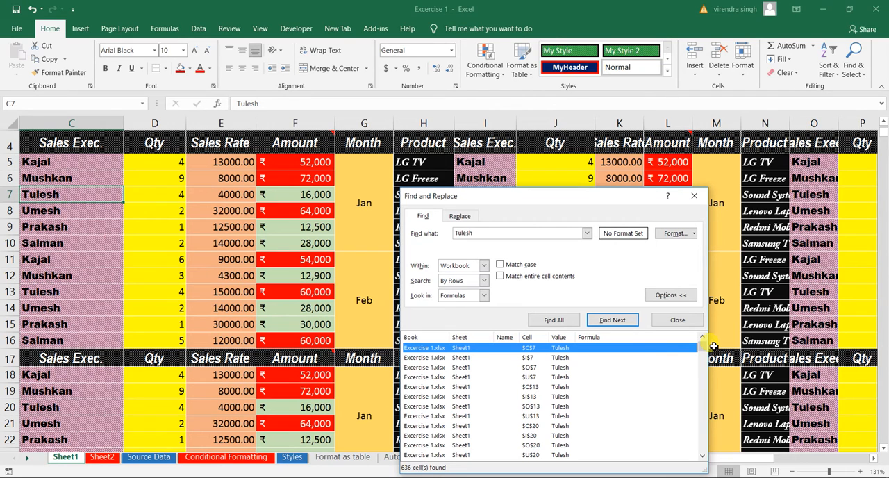
Step: Browse the workbook results and jump to matches in I117 on Sheet1 and D47 and D125 on Source Data
mouse_move(702, 346)
mouse_down()
mouse_move(702, 455)
mouse_move(691, 341)
mouse_move(691, 357)
mouse_up()
click(462, 379)
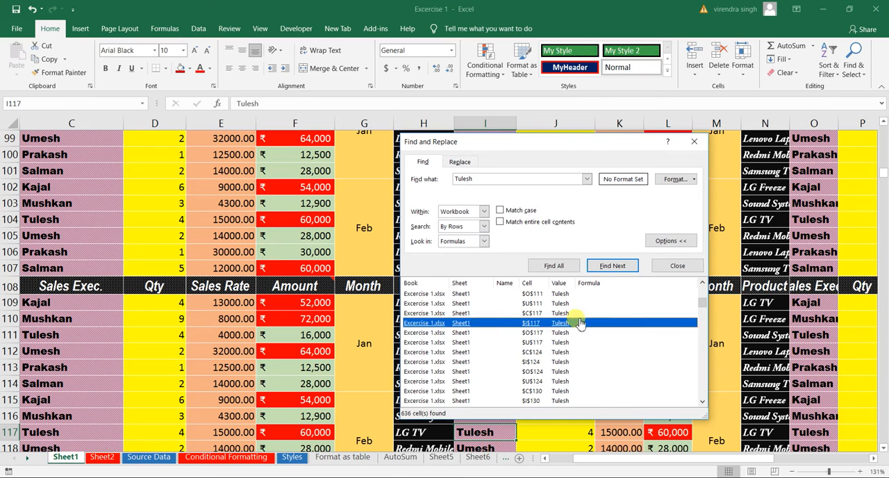
drag(702, 300, 709, 365)
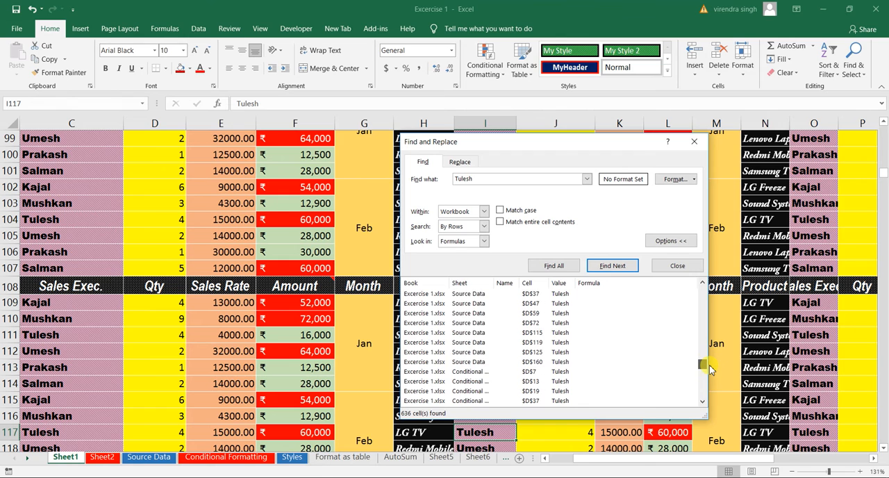
click(468, 293)
click(476, 305)
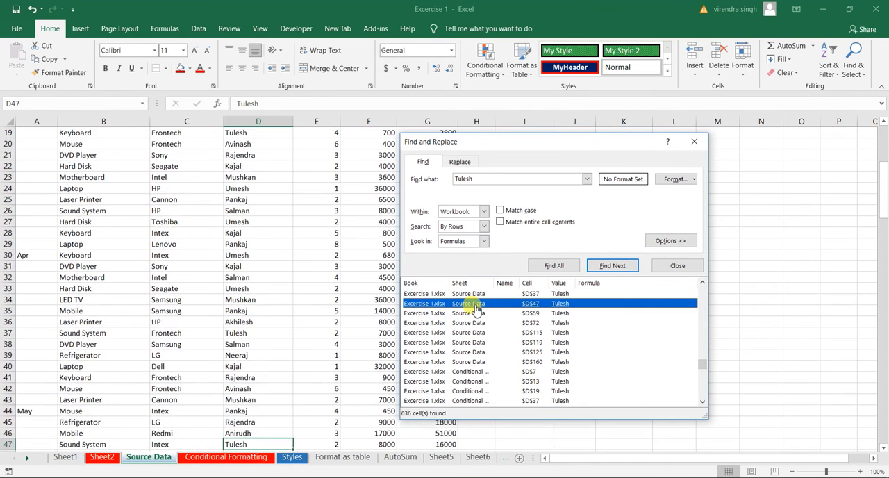
click(467, 352)
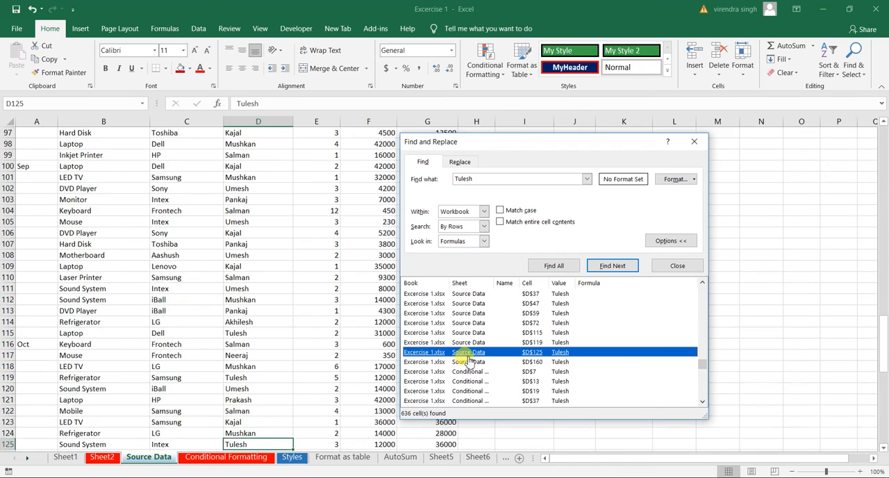
Step: Jump to further listed matches: D383 on Filter, D364 on Filter Advance and D587 on Find & Select
drag(704, 373, 703, 379)
click(461, 352)
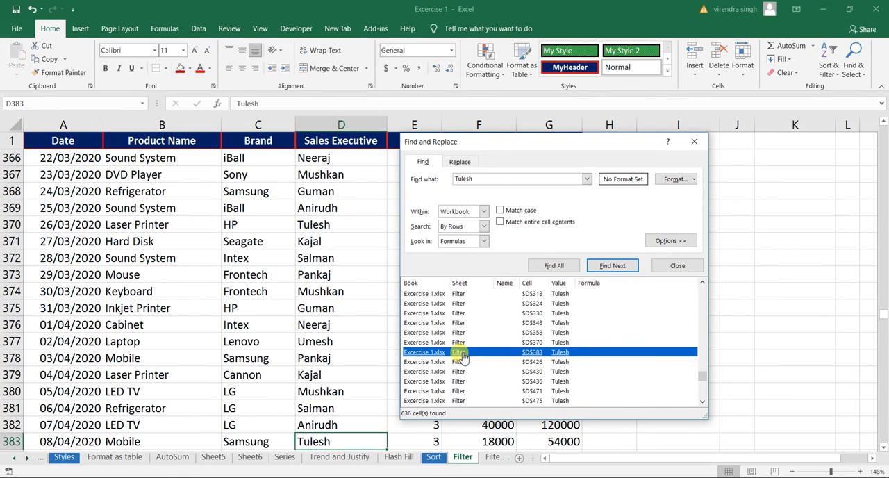
drag(703, 376, 700, 382)
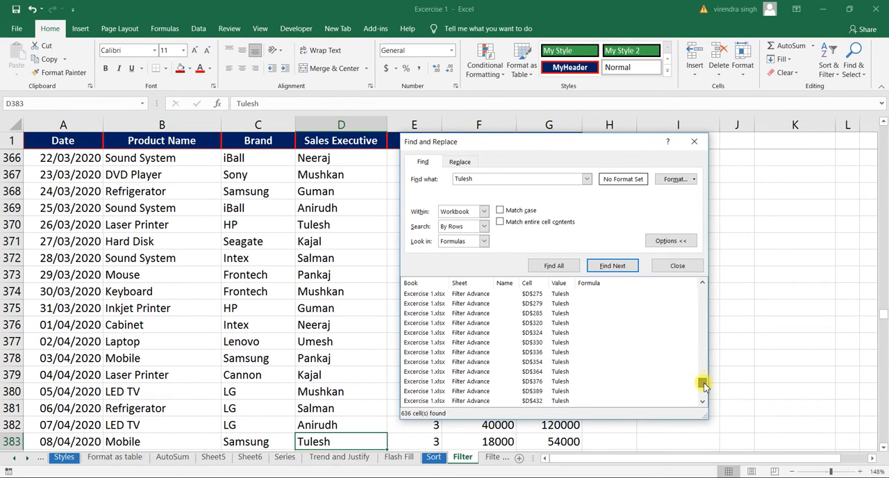
click(468, 372)
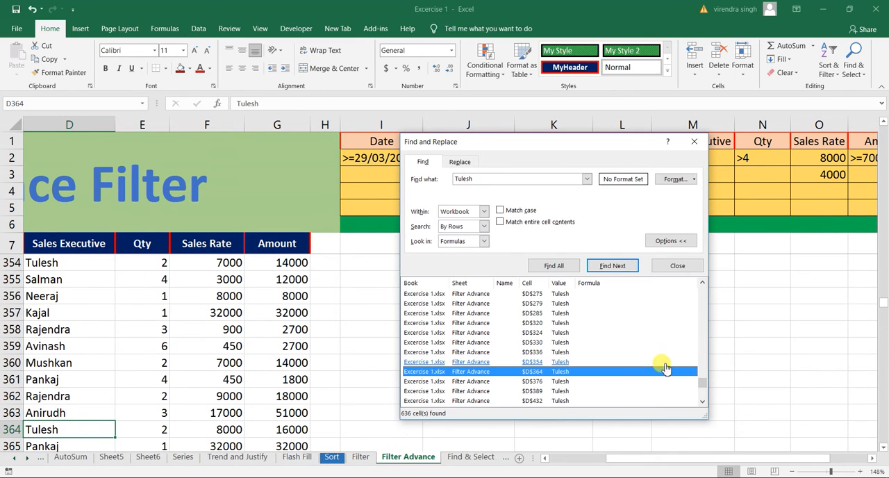
drag(703, 386, 702, 393)
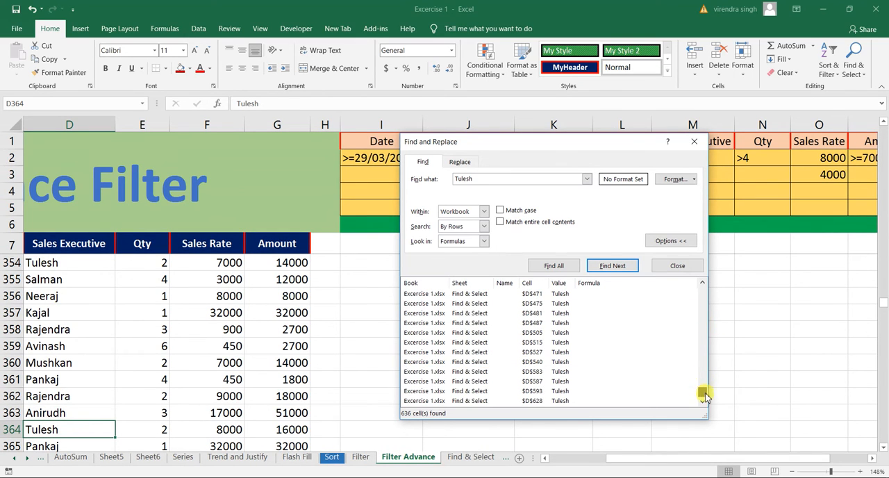
click(470, 382)
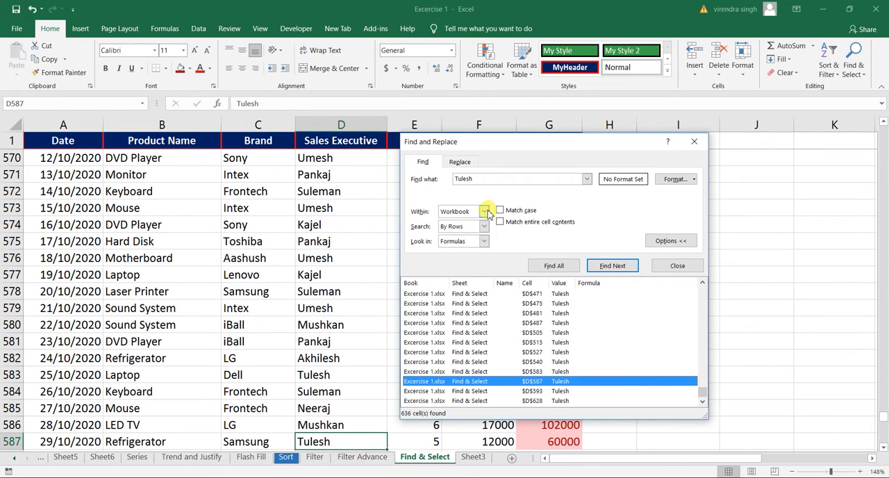
Step: Restrict the search scope to Sheet, list all matches again and visit the ones in D34 and D4
click(483, 212)
click(448, 222)
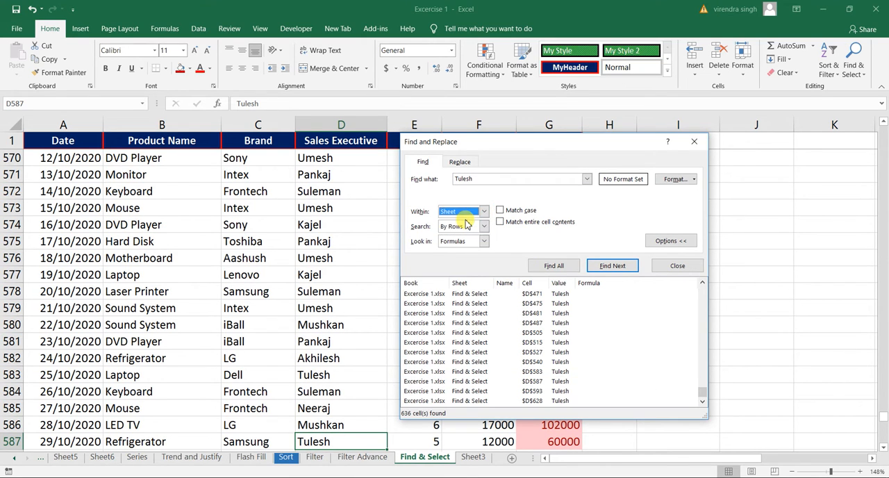
click(564, 266)
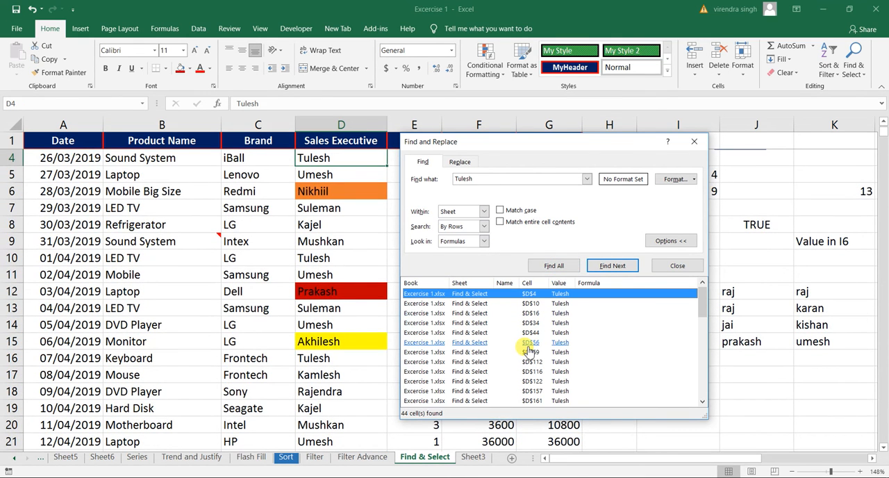
click(464, 324)
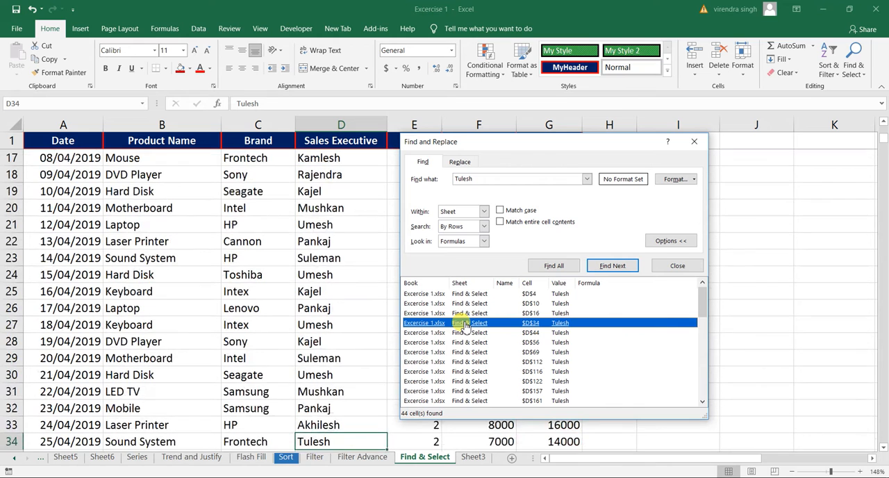
click(471, 295)
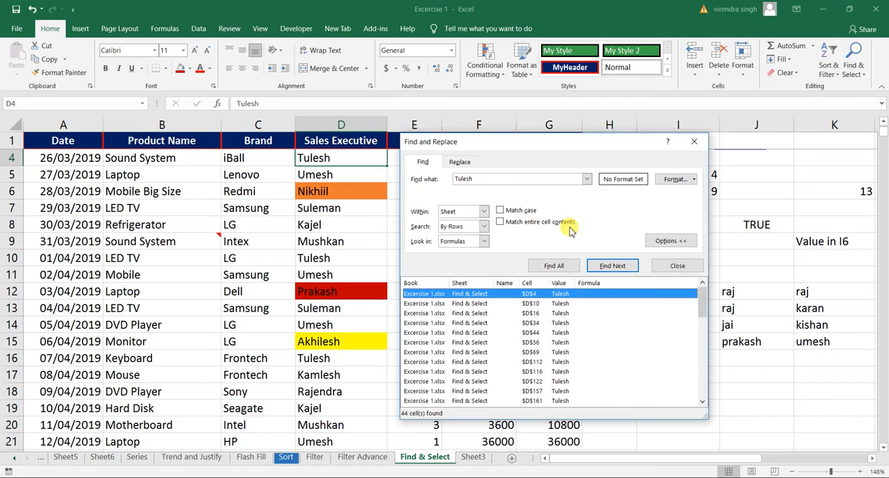
Step: List all matches for the sales executive's name in capital letters without Match case, and visit D44, D69, D10 and D4
click(475, 180)
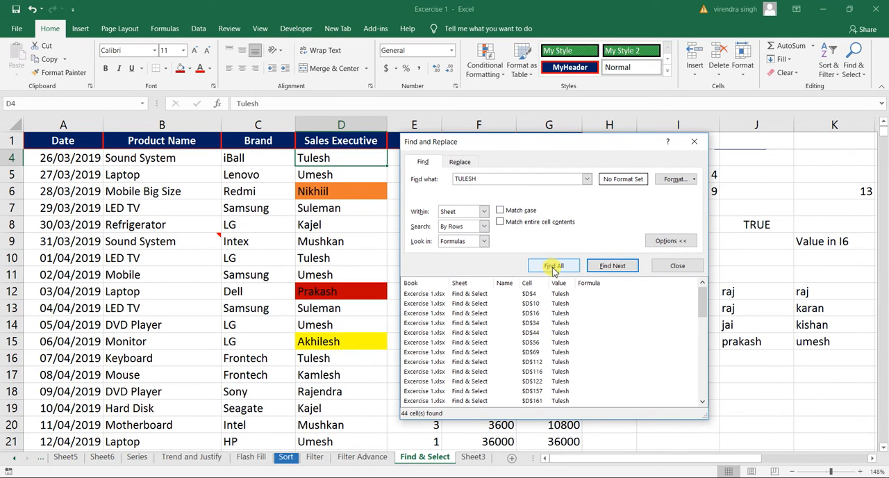
click(554, 268)
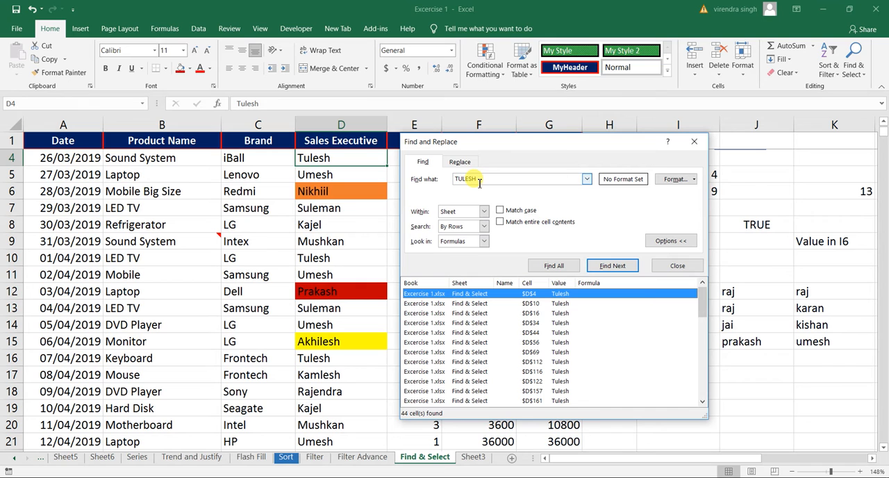
click(487, 333)
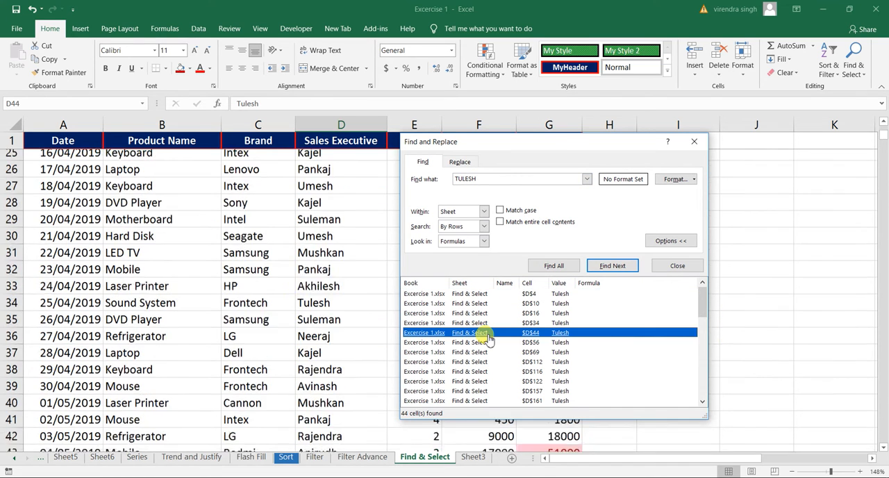
click(478, 353)
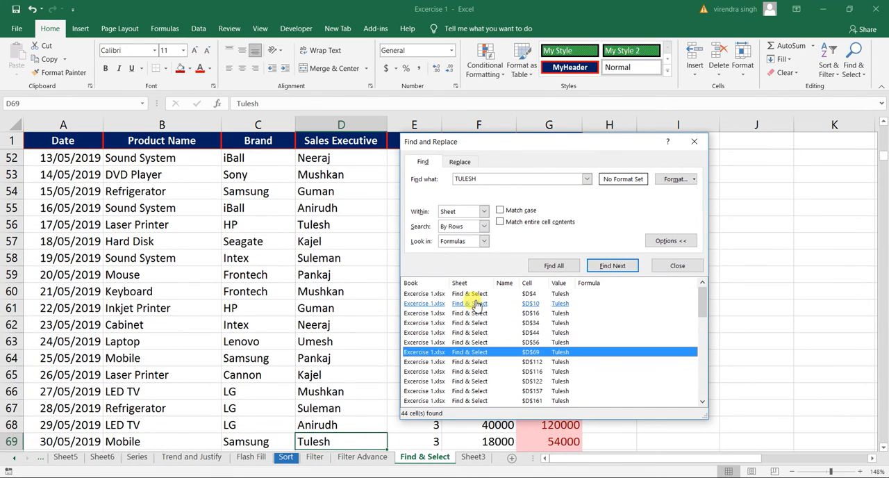
click(477, 305)
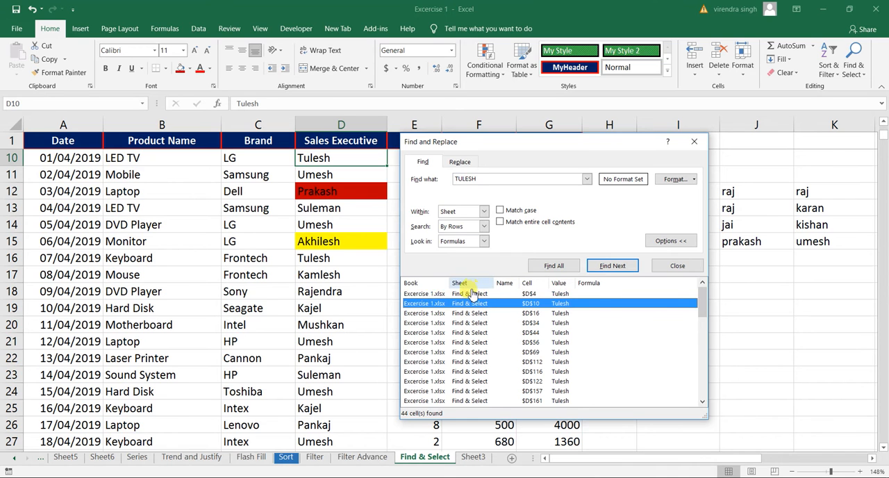
click(470, 294)
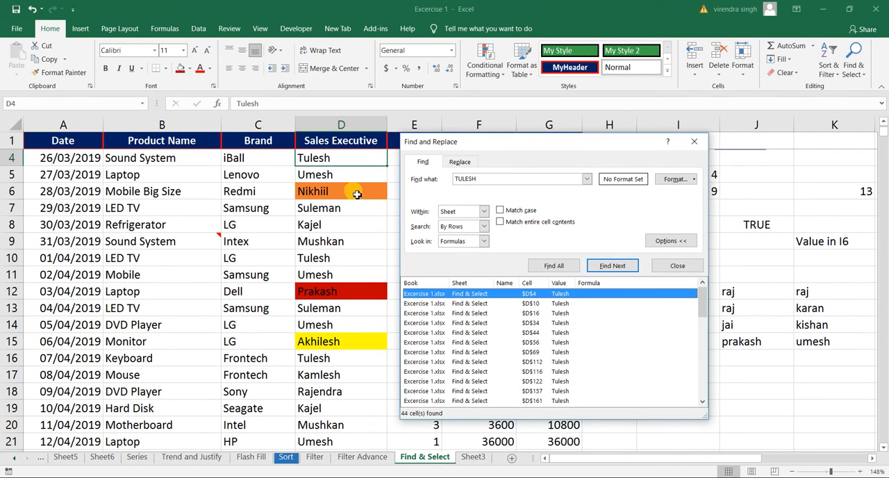
Step: Enable Match case and search the sheet for the sales executive's name in capital letters
click(500, 211)
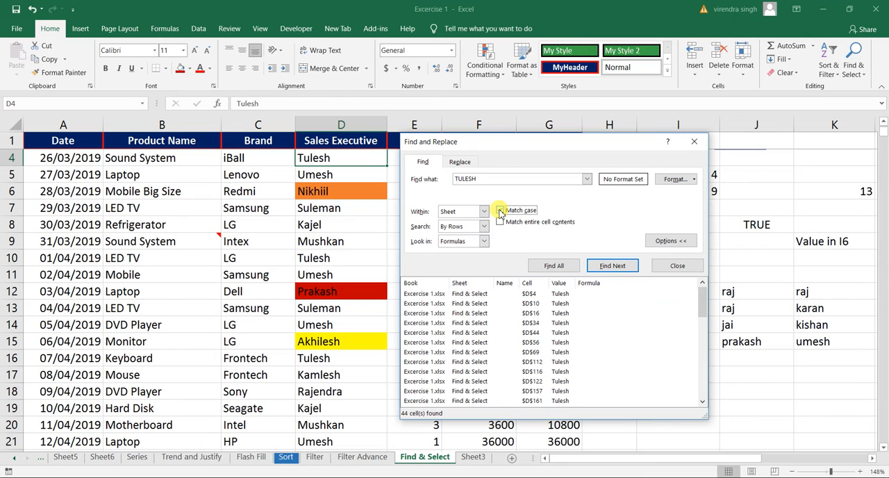
click(596, 265)
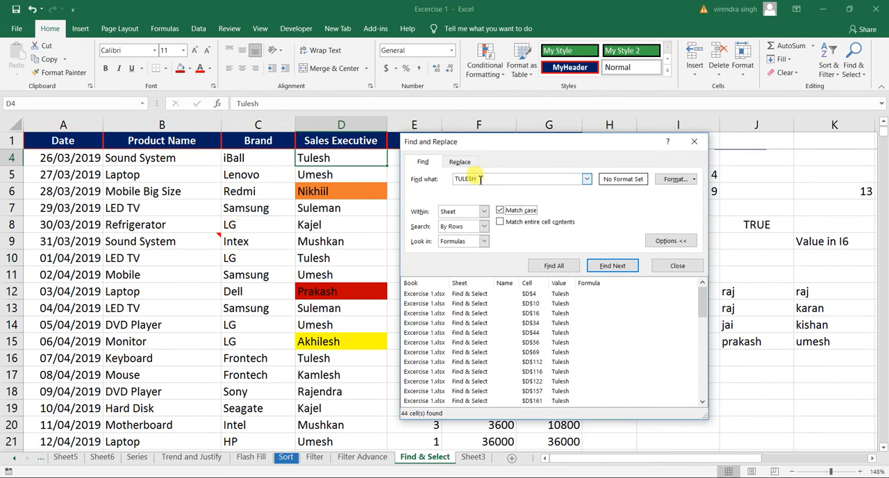
click(612, 267)
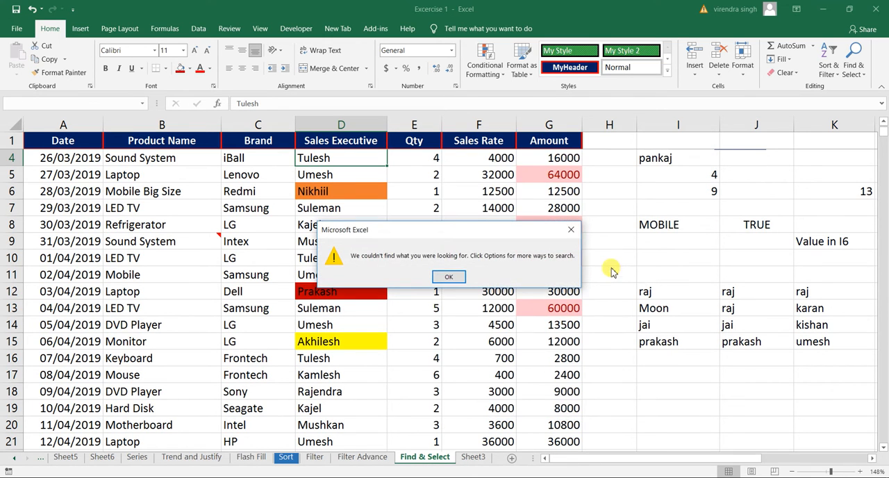
click(451, 277)
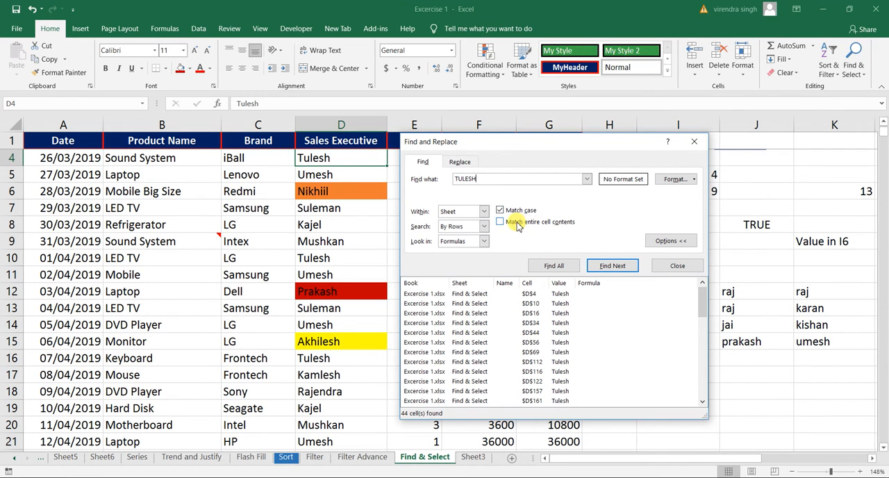
Step: Disable Match case and search the sheet for "Mobile", stepping through several successive matches
click(501, 213)
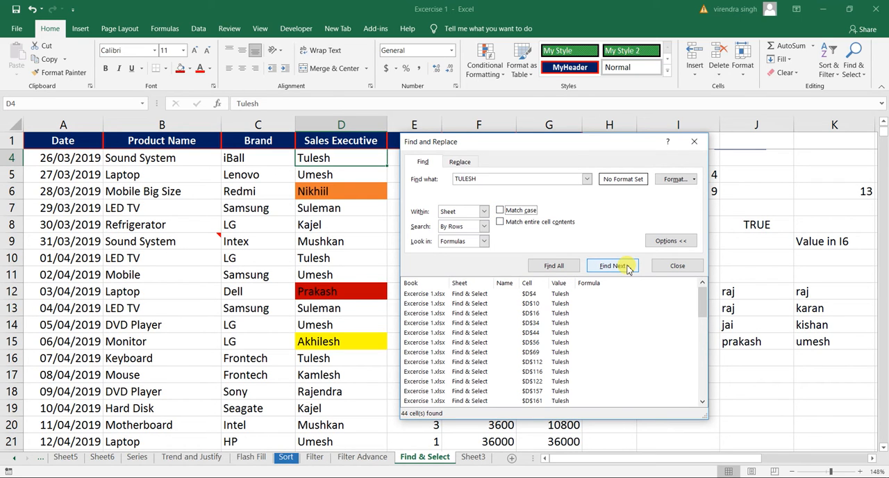
double_click(472, 180)
text(mo)
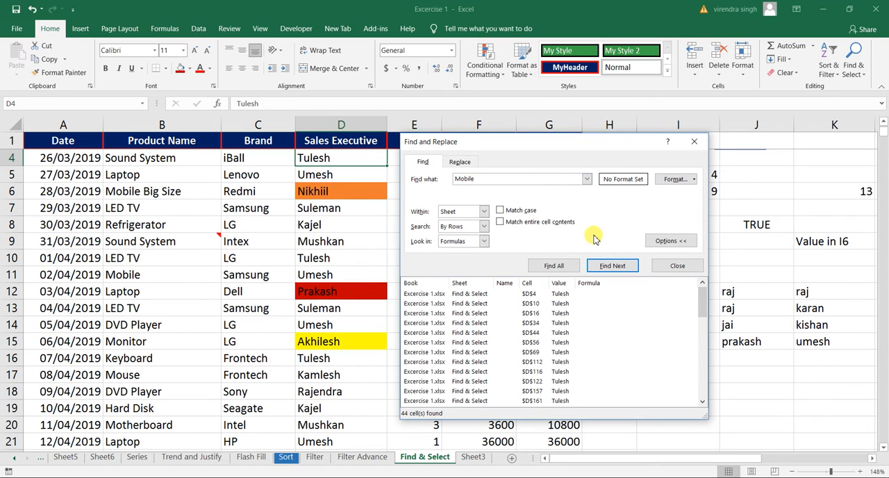
click(611, 267)
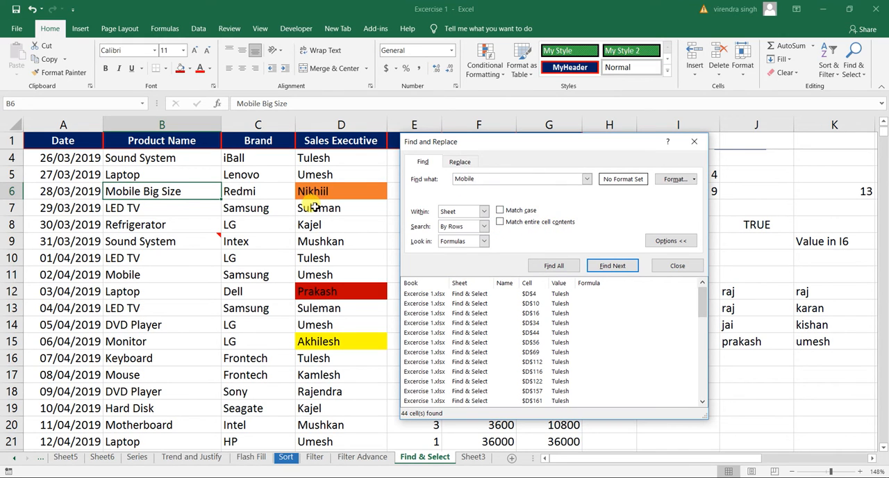
mouse_move(181, 241)
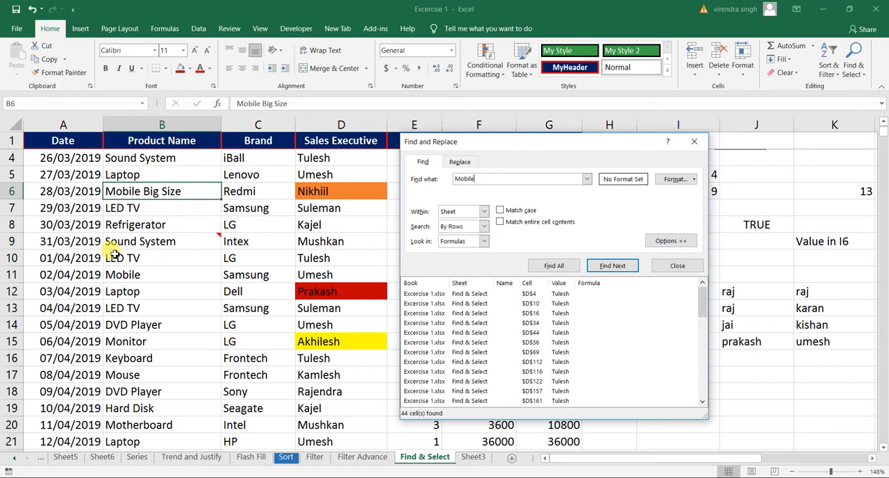
click(610, 266)
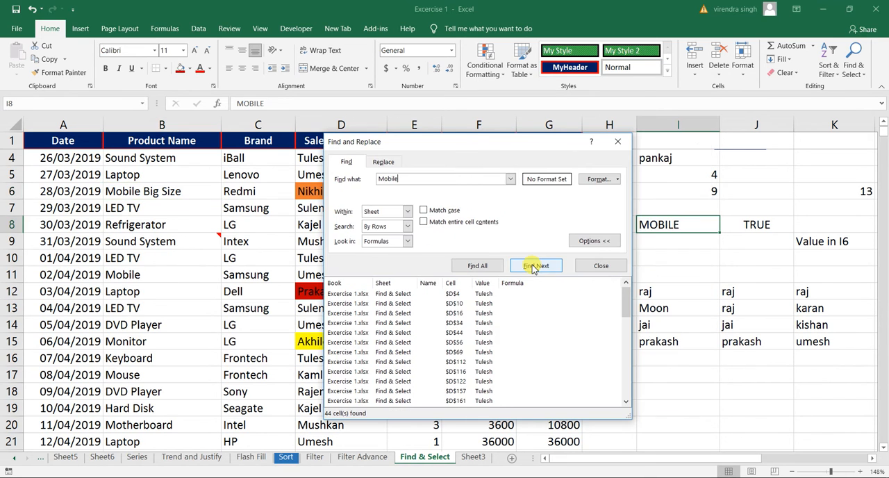
click(529, 267)
click(528, 269)
click(529, 270)
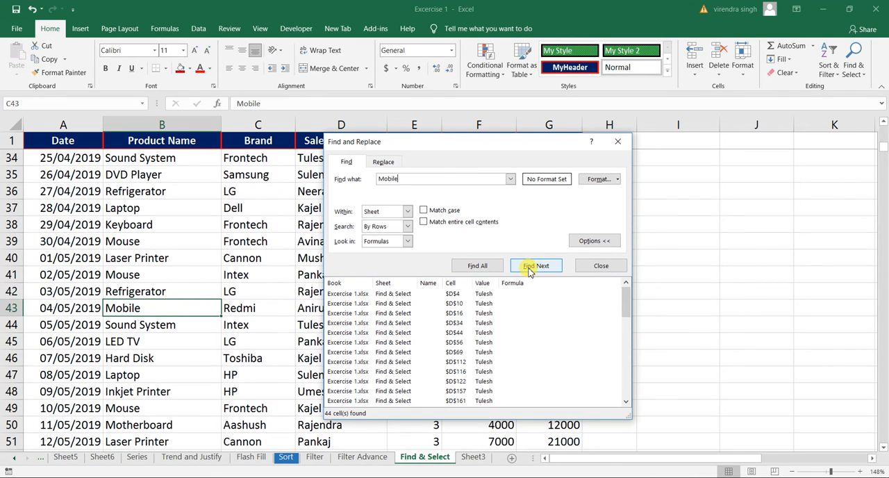
click(529, 270)
Step: Starting from B2, search the sheet for "Mobile" with Match entire cell contents enabled, stepping through several successive matches
click(179, 210)
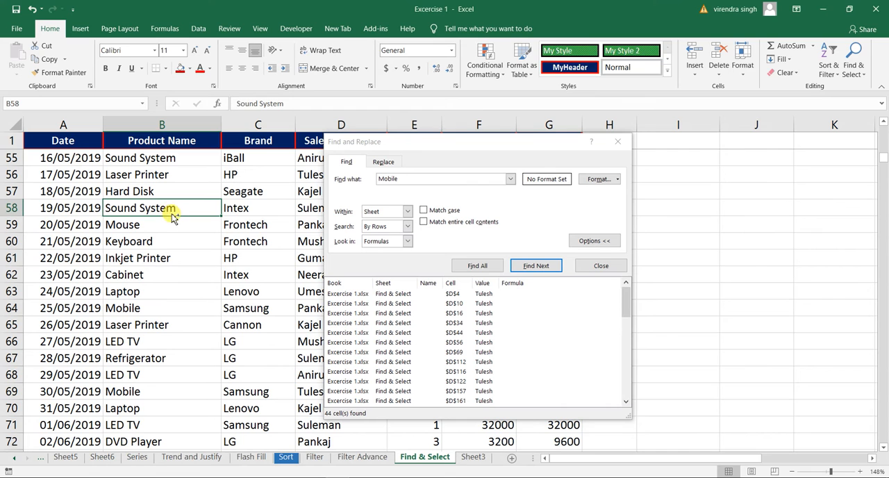
key(ctrl+Up)
key(Down)
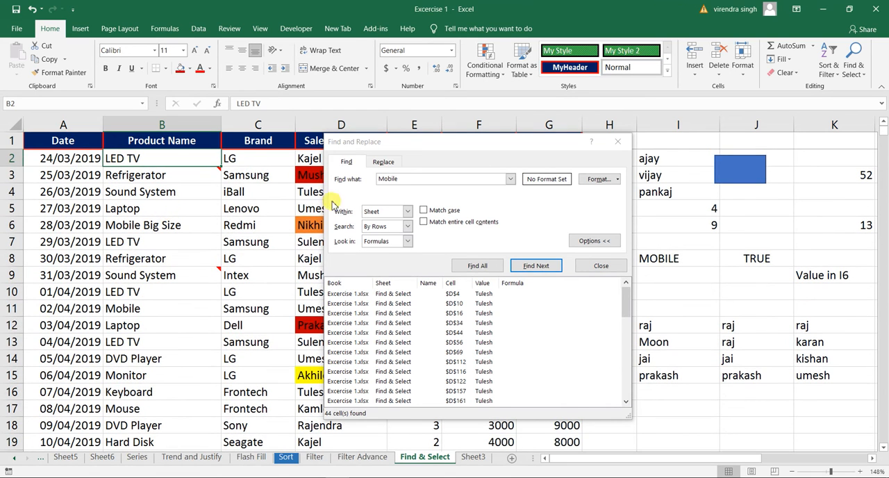
click(424, 223)
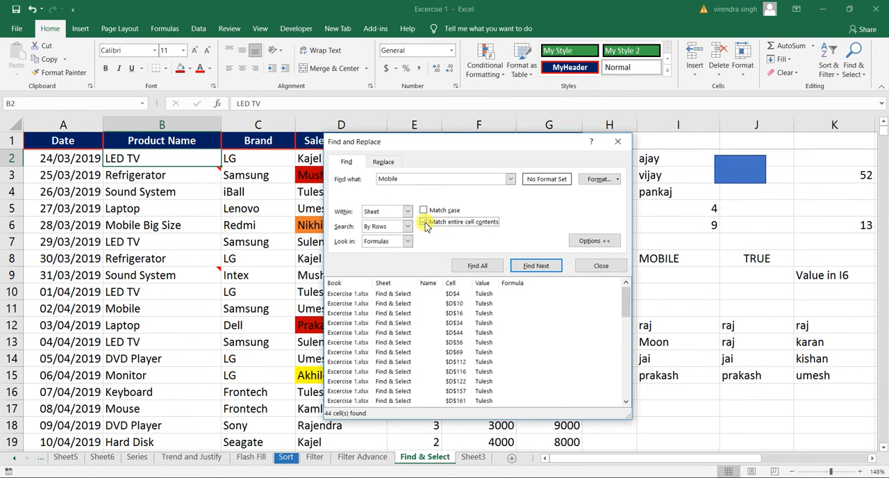
click(528, 266)
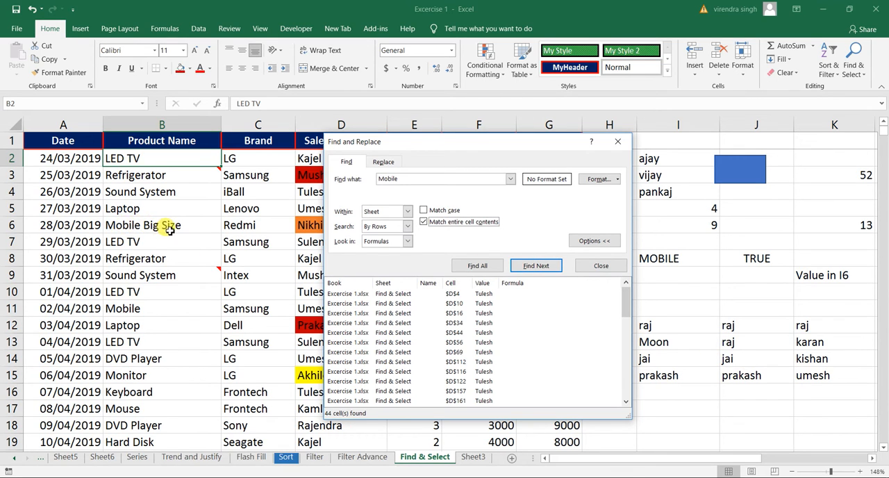
click(531, 267)
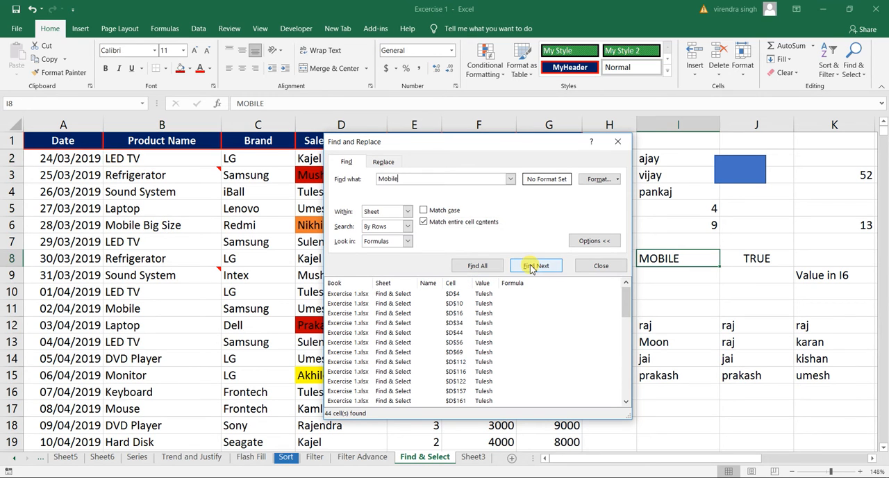
click(532, 267)
click(531, 267)
click(531, 268)
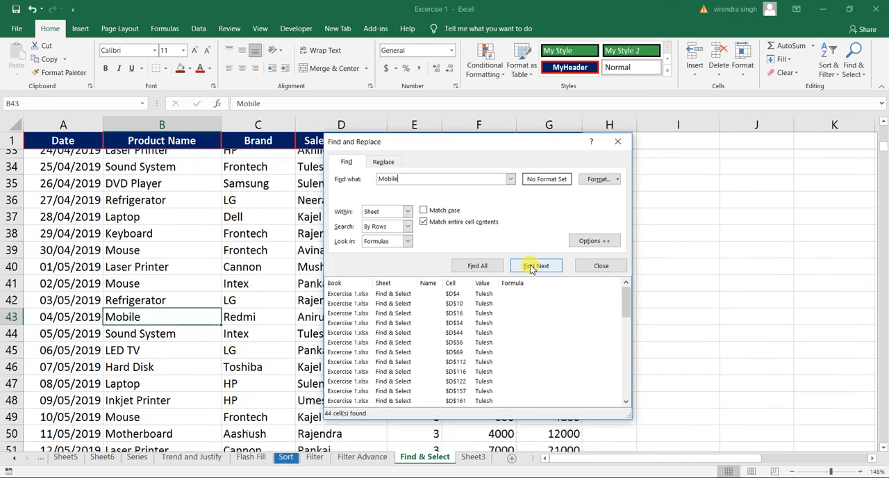
click(531, 267)
click(531, 267)
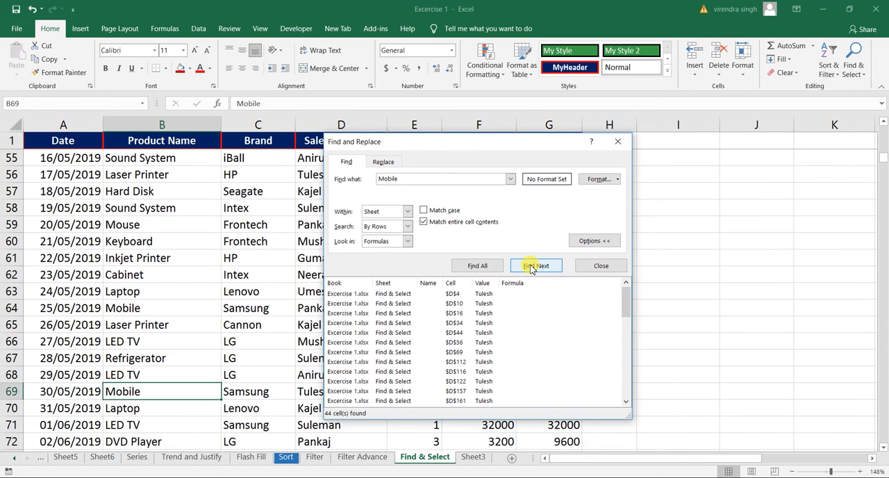
click(532, 268)
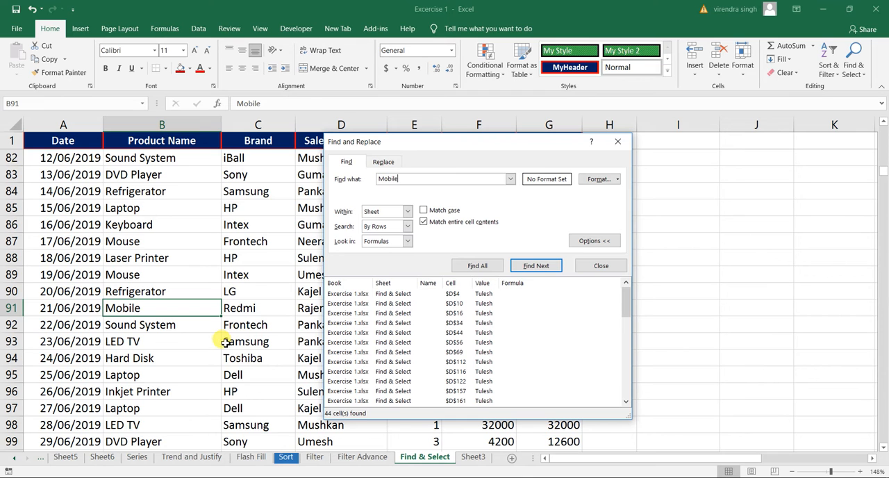
Step: Return to cell B2, disable Match entire cell contents and close the Find and Replace dialog
click(170, 140)
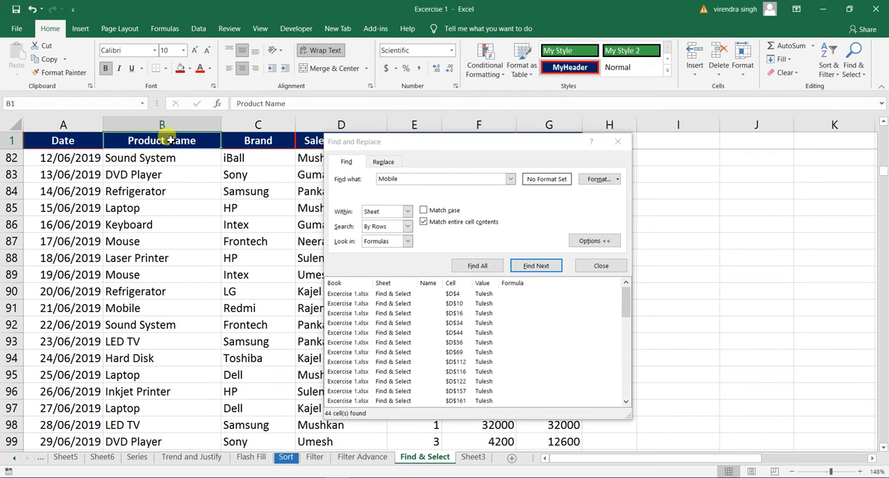
key(Down)
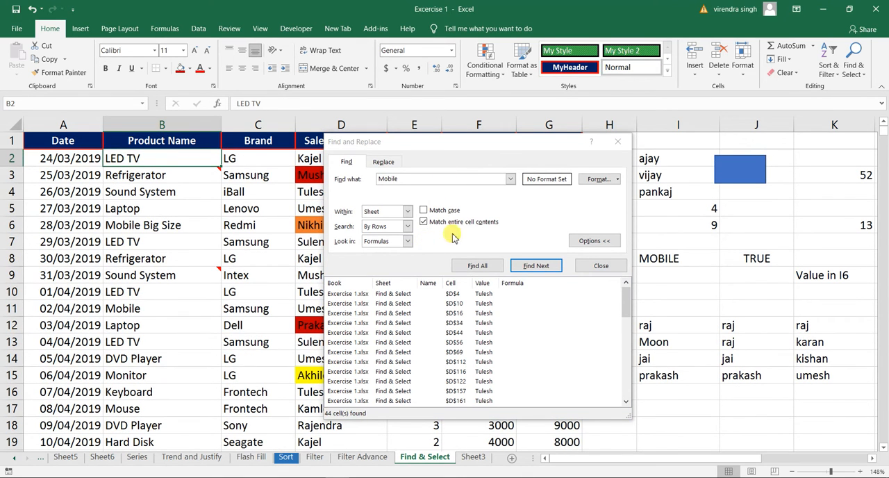
click(424, 222)
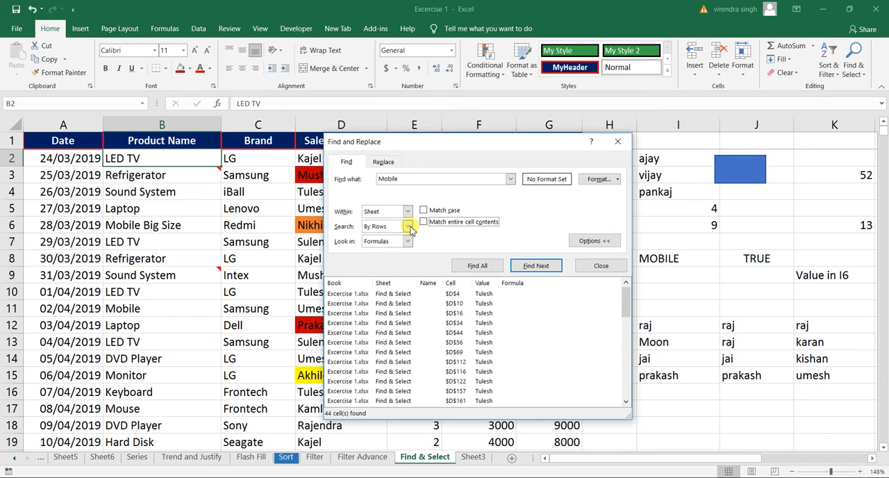
click(595, 266)
Step: Select the range I12:K15 and open Find with the first name from I12 as the search text, keeping the selected cells uncovered
drag(645, 459, 417, 432)
drag(723, 451, 751, 461)
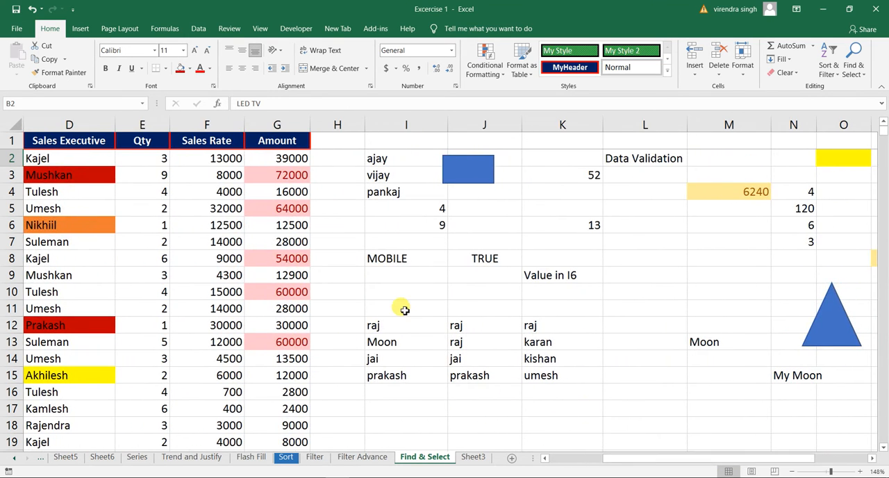
drag(391, 324, 531, 378)
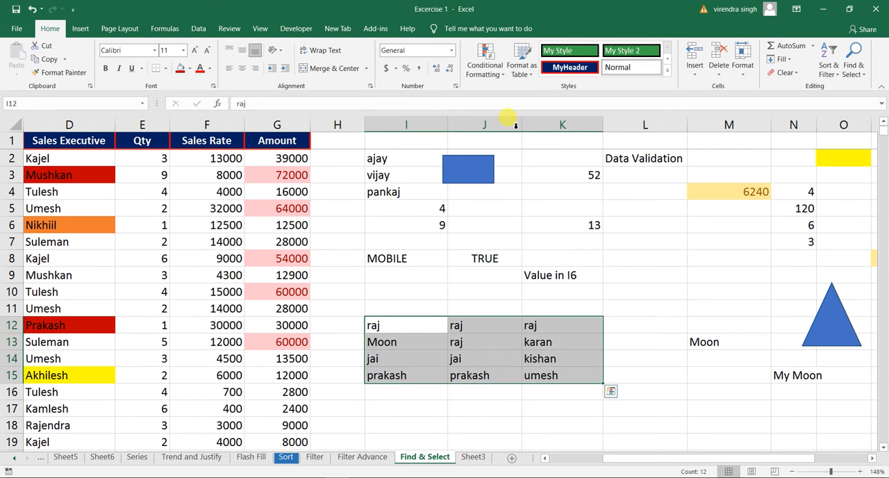
click(851, 67)
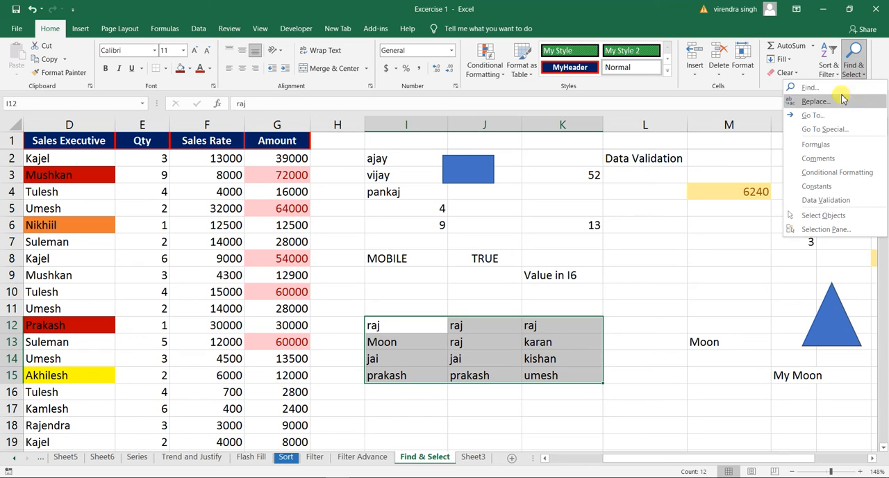
click(812, 88)
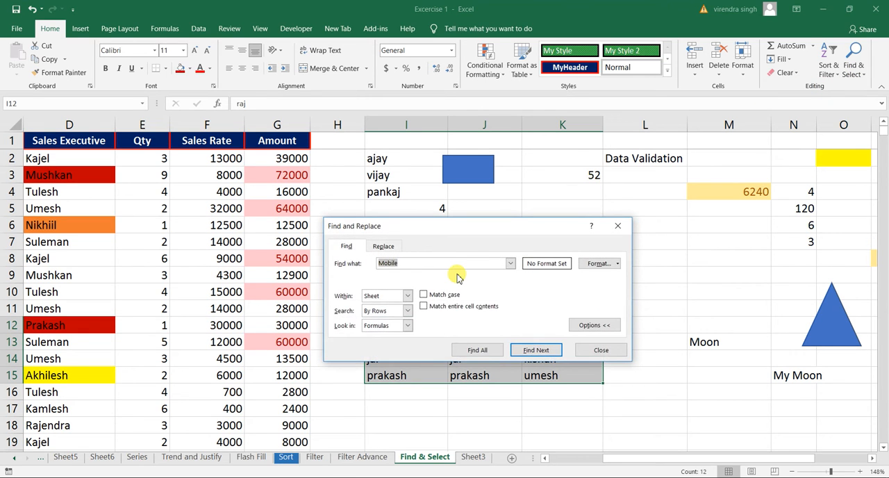
text(raj)
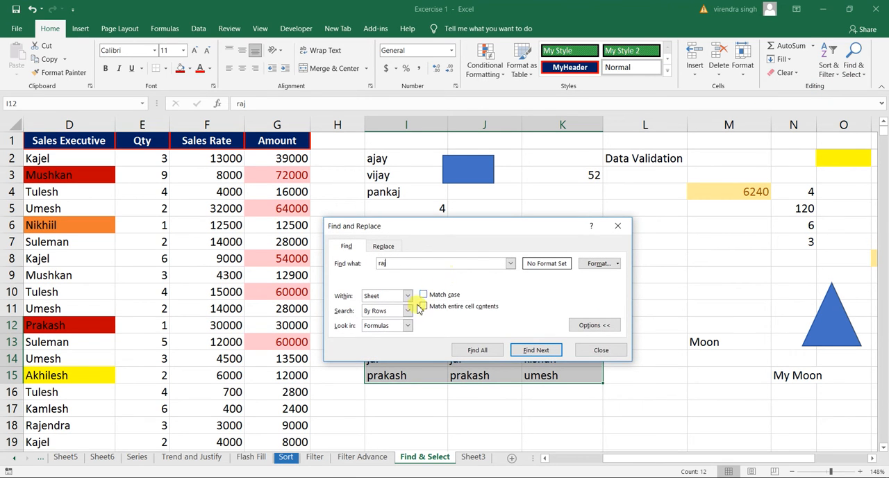
drag(431, 231, 341, 139)
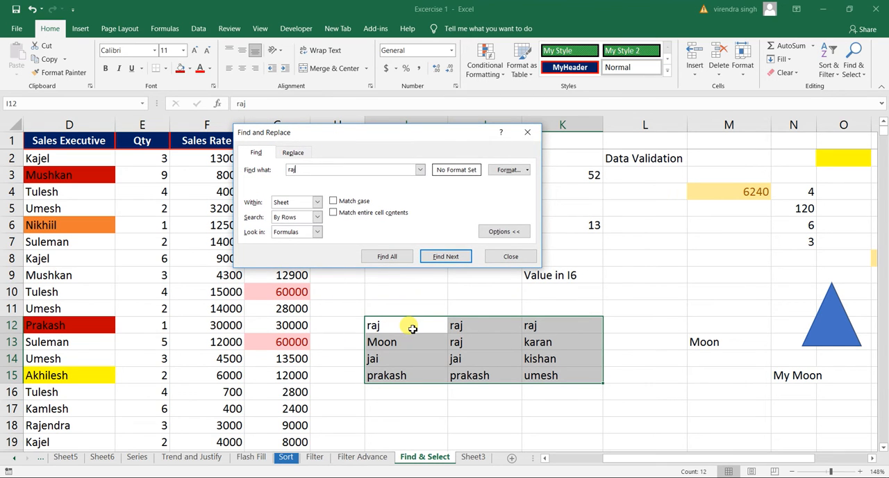
Step: Step repeatedly through the name's matches within I12:K15 using the By Rows search order
click(440, 258)
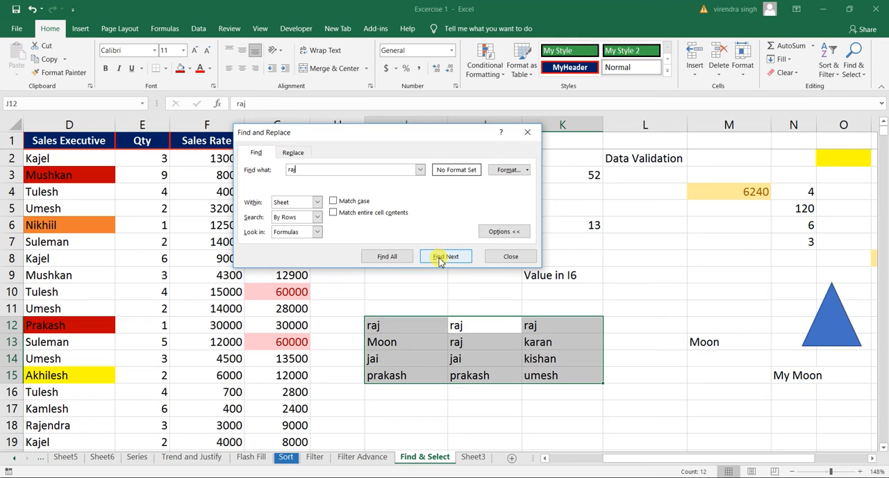
click(439, 260)
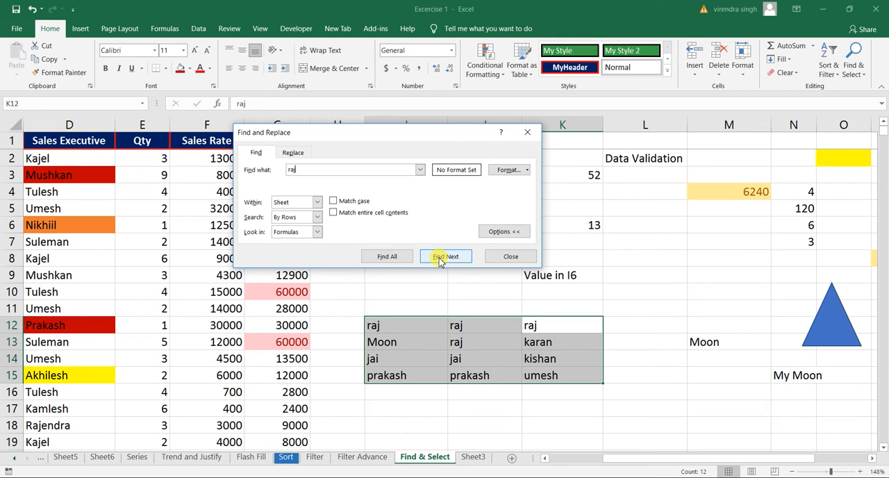
click(440, 259)
click(440, 258)
click(440, 258)
click(440, 259)
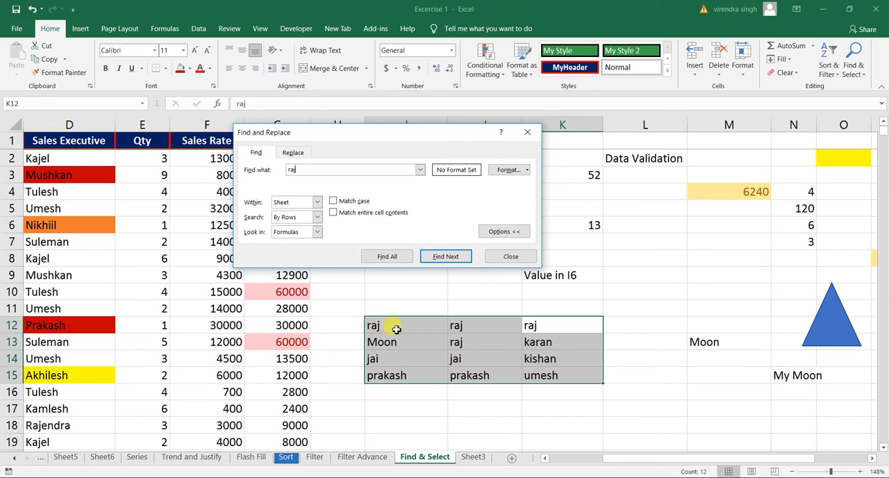
Step: Replace the entry in I14 with the same first name as in I12
click(395, 329)
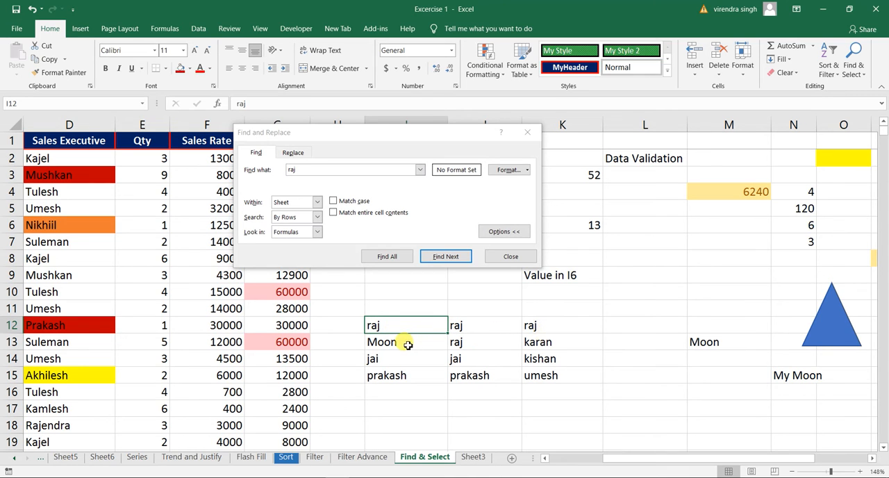
click(456, 343)
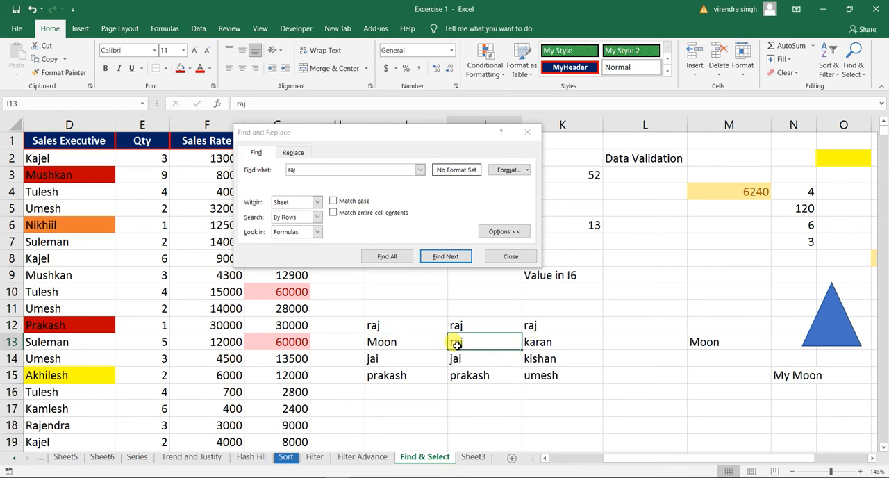
click(397, 364)
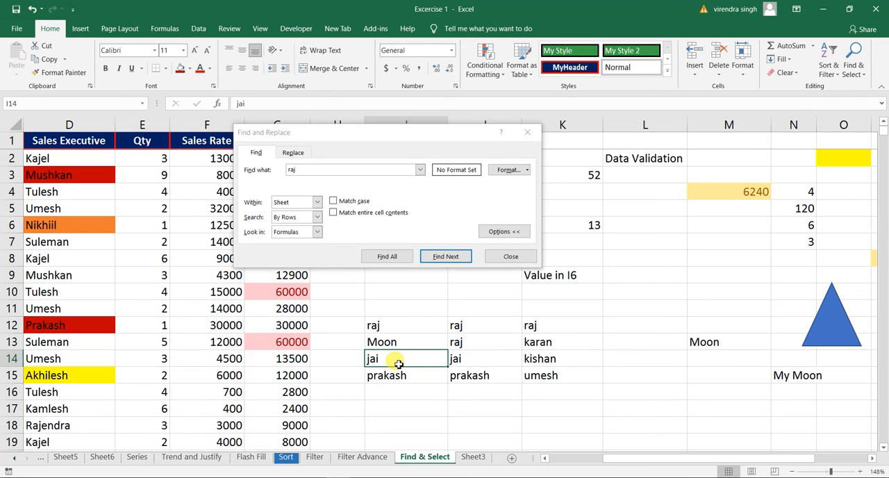
text(raj)
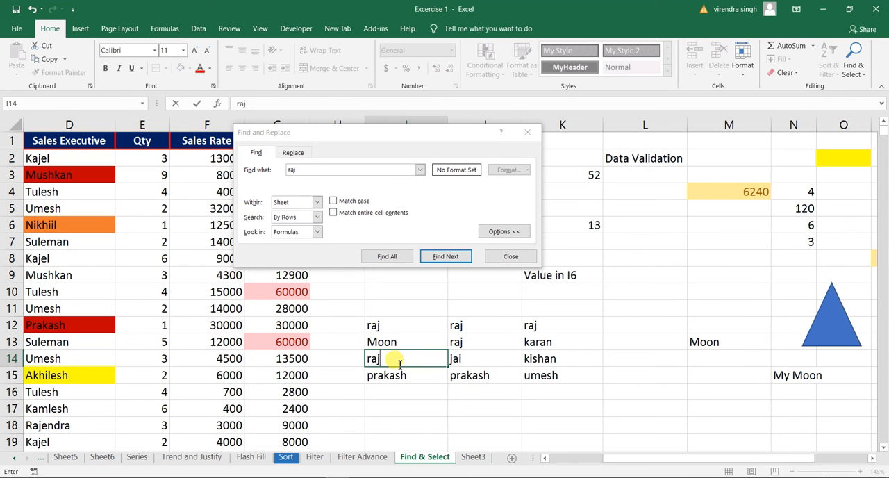
key(Return)
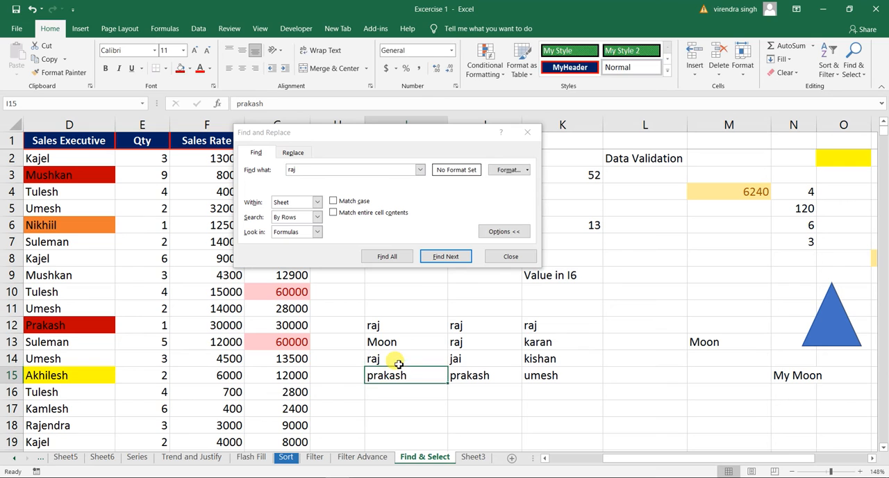
Step: Reselect the range I12:K15 and set the search order to By Columns
click(378, 325)
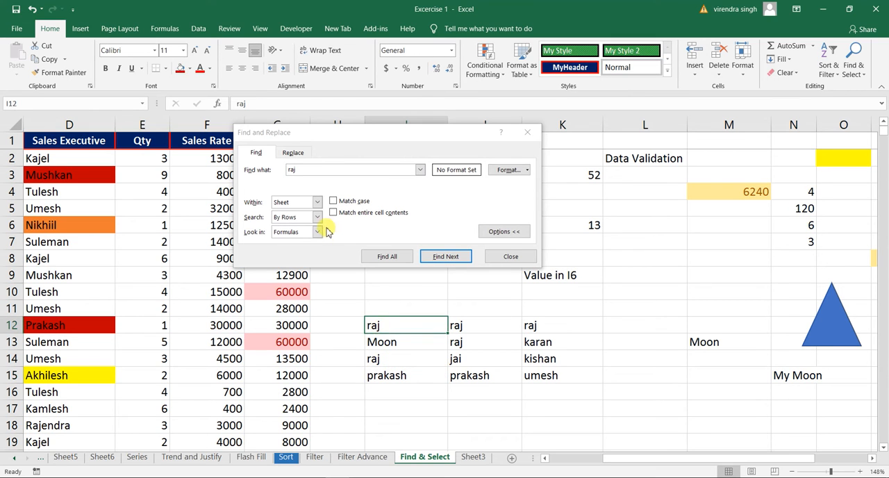
drag(376, 322, 530, 375)
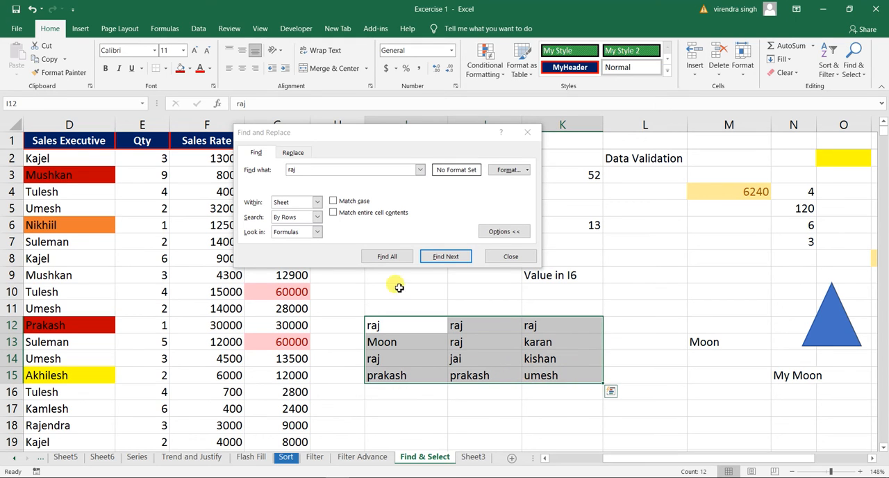
click(316, 218)
click(300, 235)
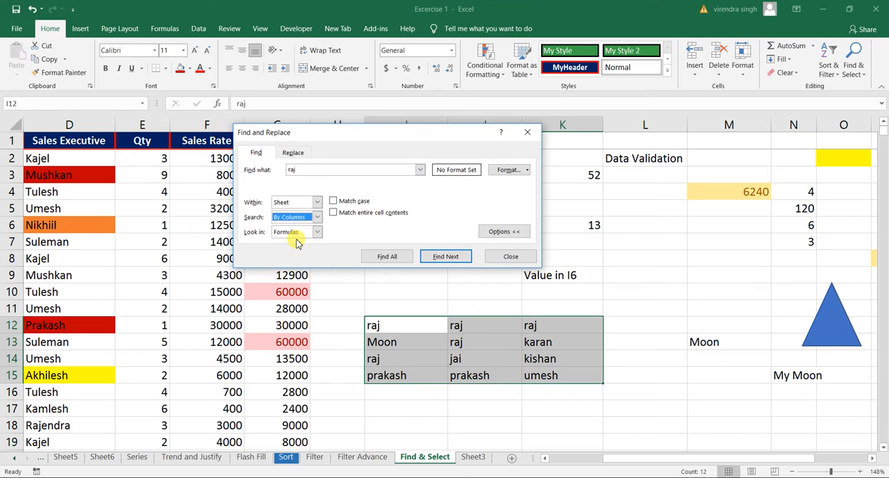
Step: Step through the name's matches within I12:K15 column by column, cycling through the range more than once
click(437, 256)
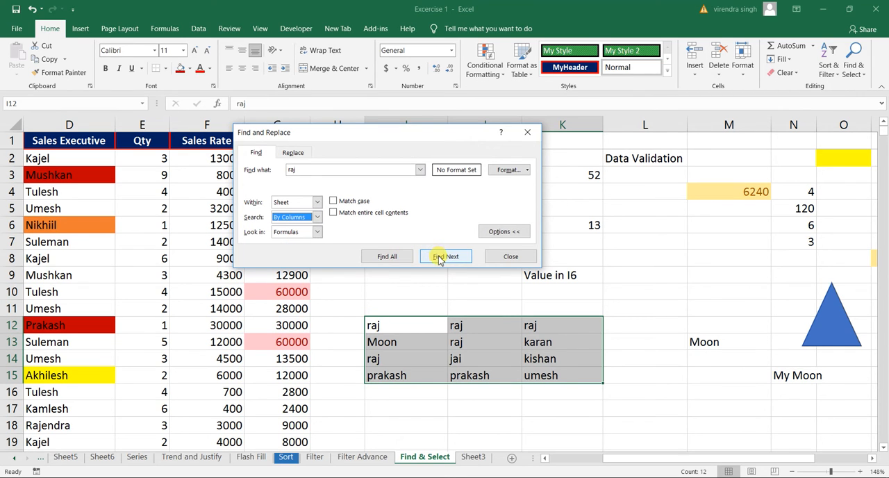
click(442, 257)
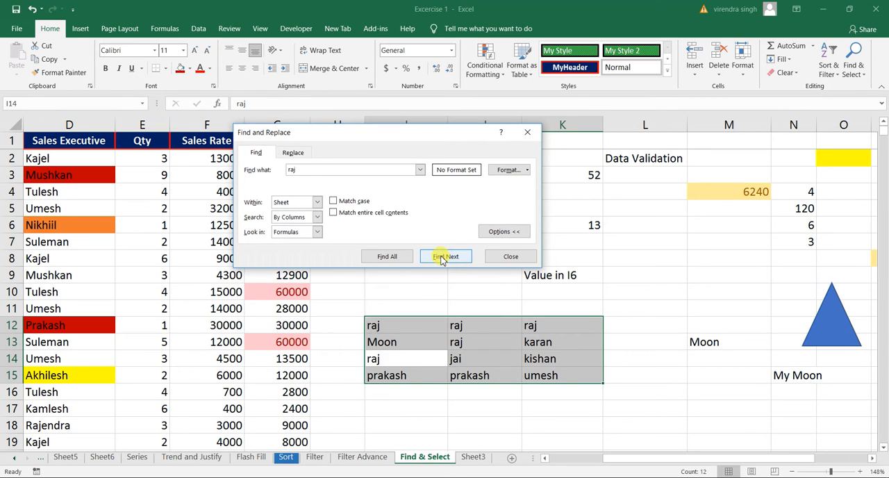
click(441, 257)
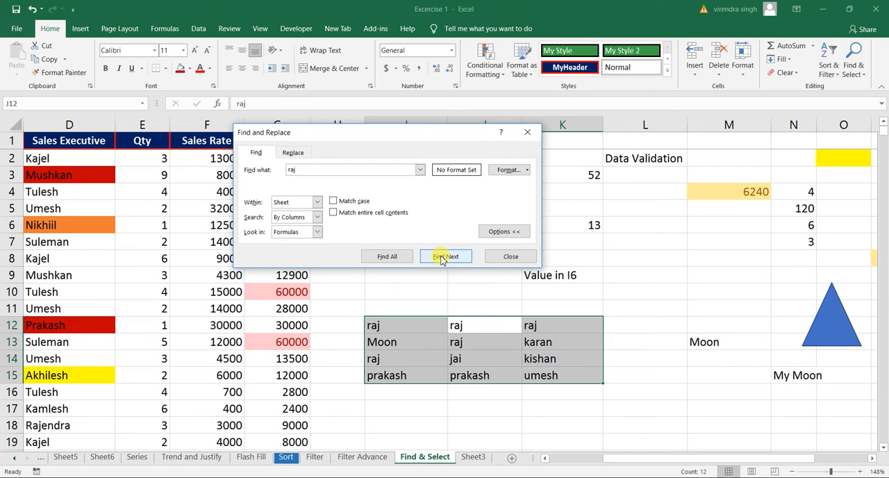
click(442, 257)
click(442, 257)
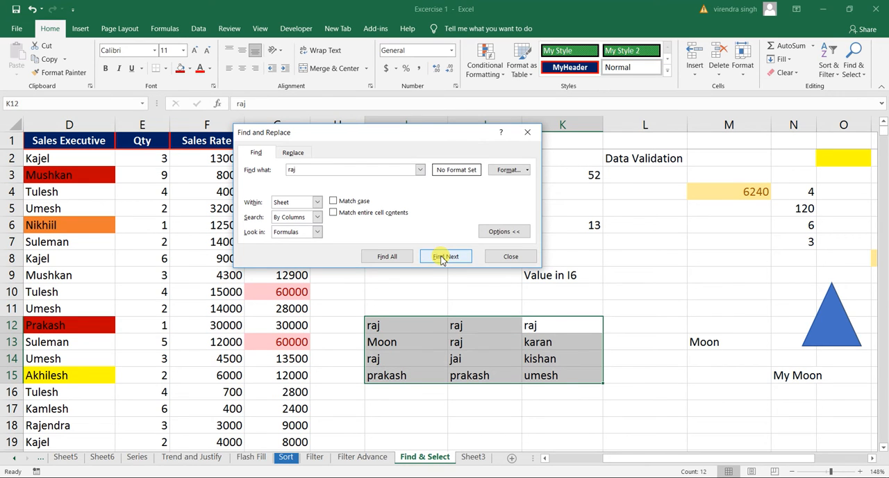
click(442, 257)
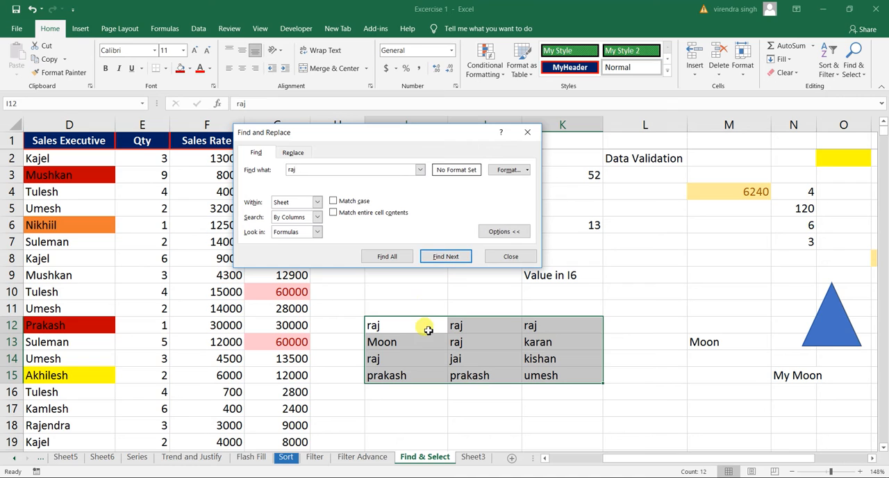
click(444, 258)
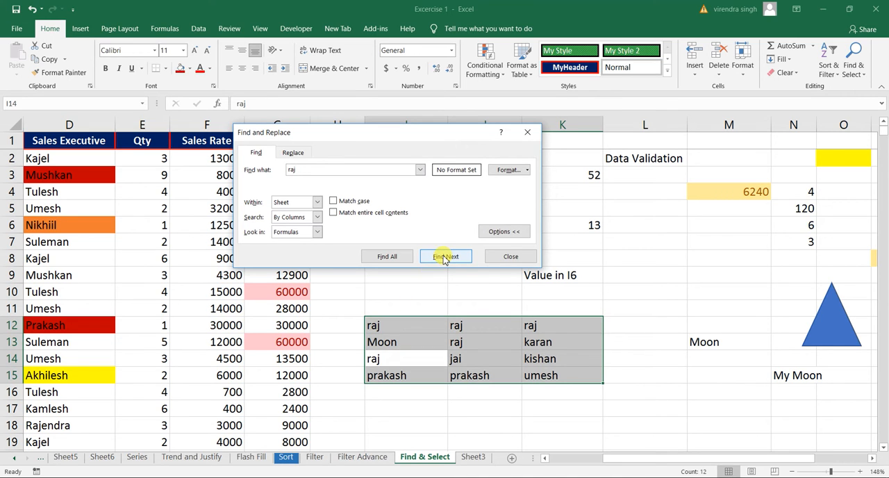
click(443, 257)
click(443, 257)
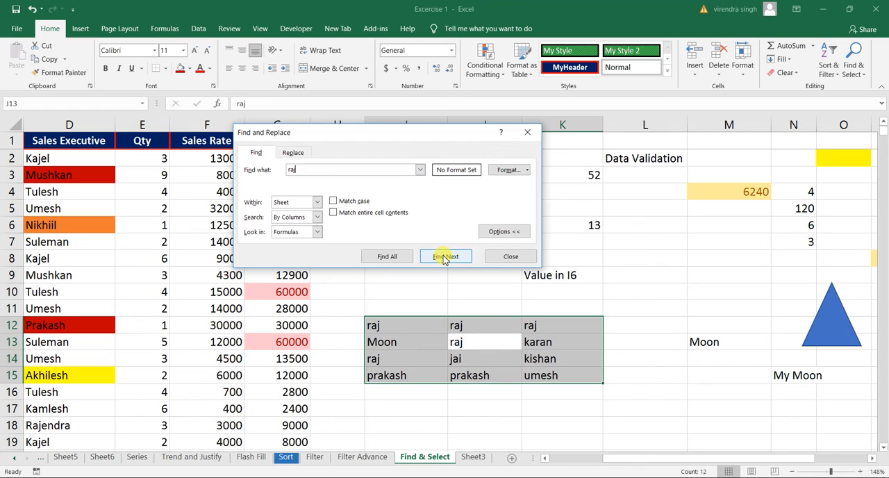
Step: Find the name's next two matches in I12:K15 and set the search to look in Comments
click(443, 257)
click(444, 258)
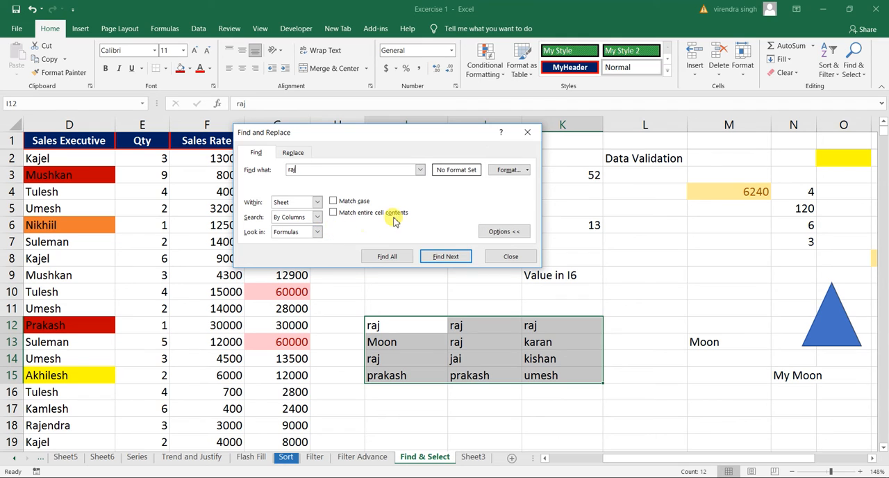
click(317, 233)
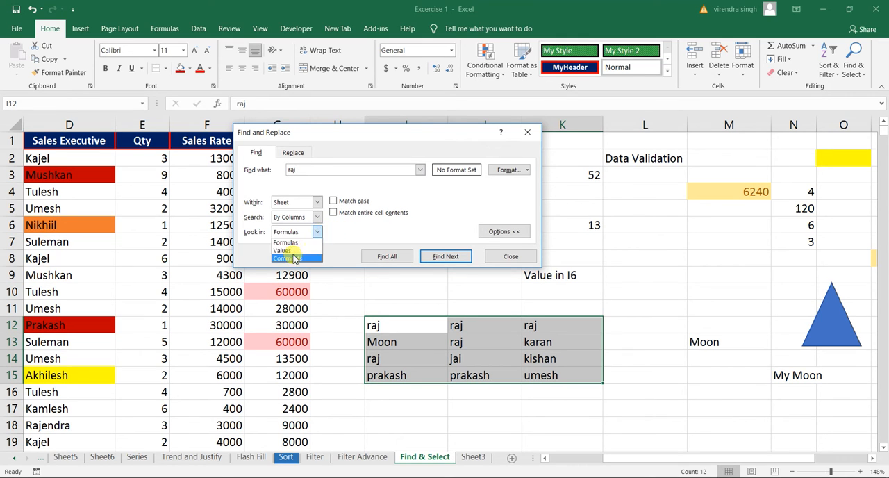
click(295, 250)
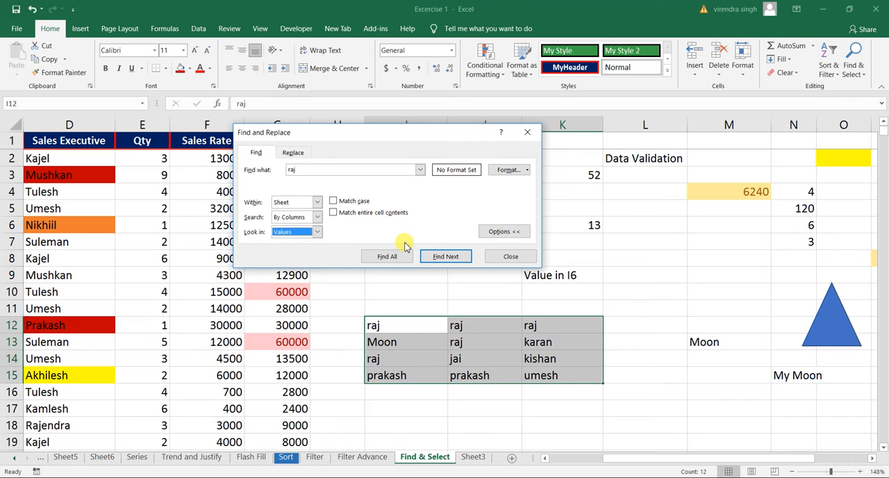
click(316, 234)
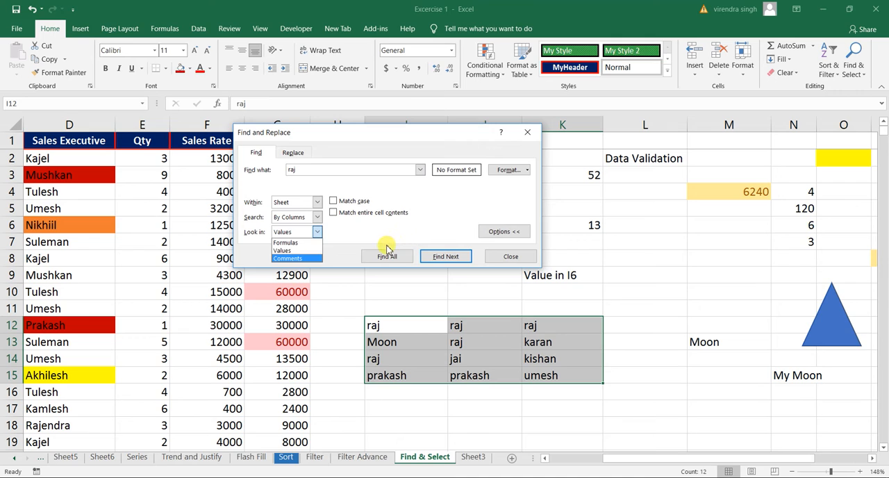
click(310, 259)
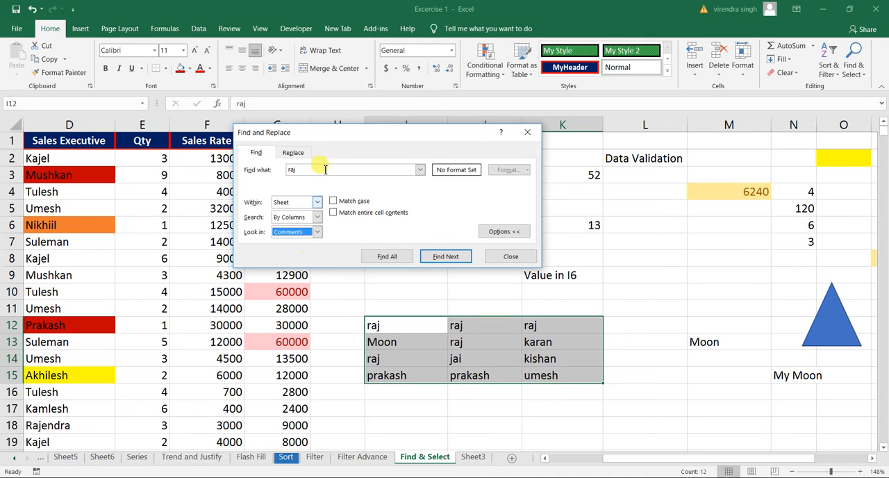
Step: Search the comments within the selected range I12:K15 for Discount, and close the search dialog
click(291, 170)
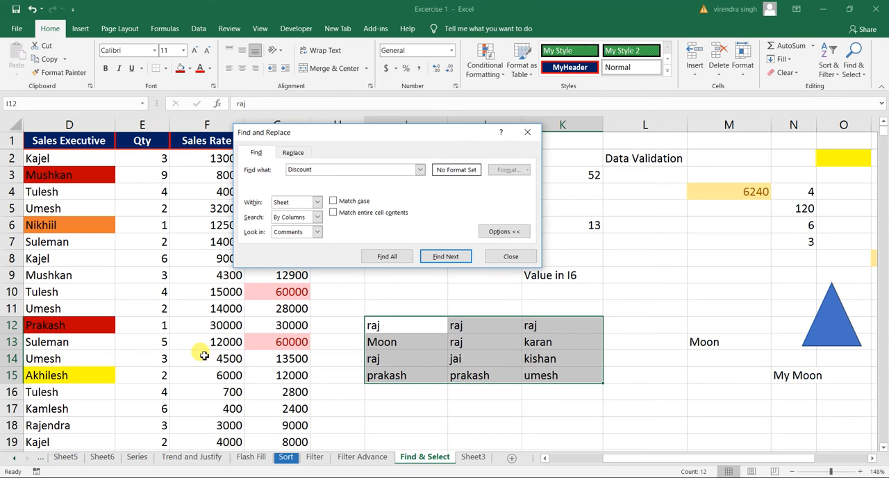
click(316, 232)
click(294, 259)
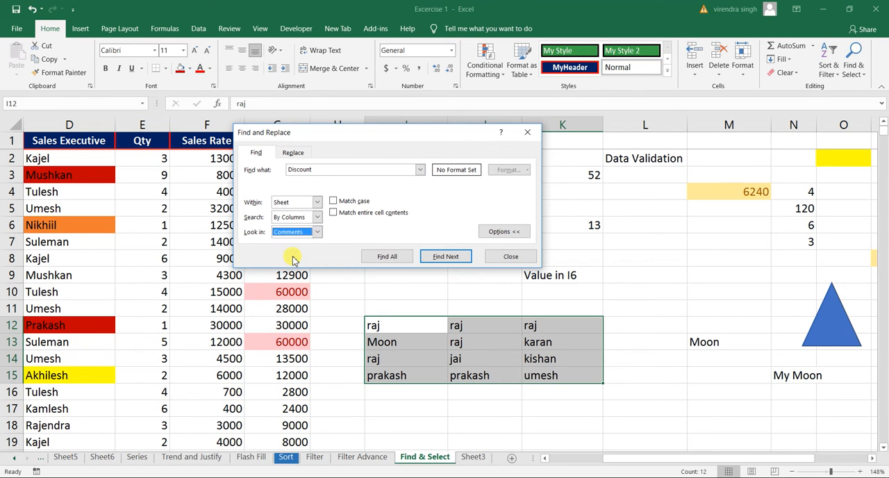
click(443, 258)
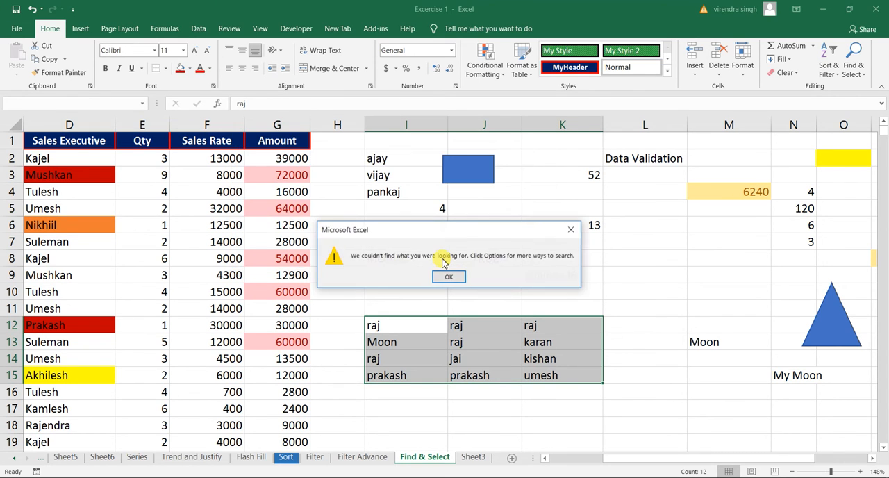
click(448, 277)
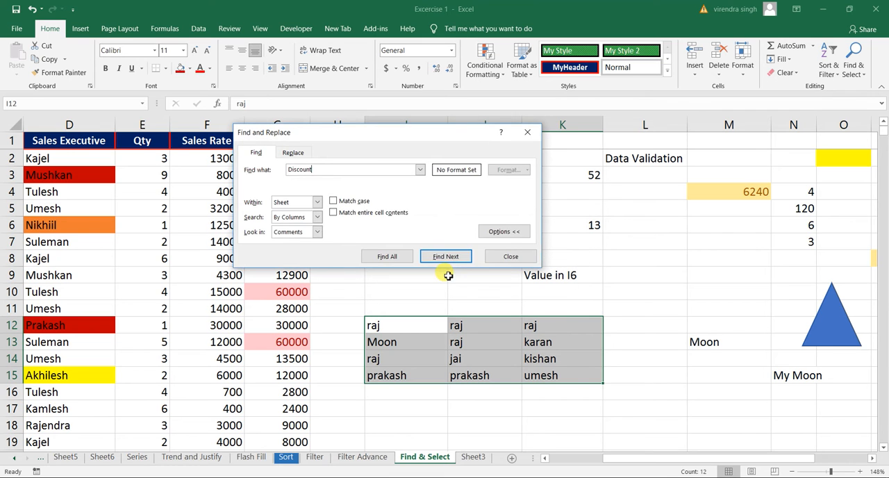
click(511, 257)
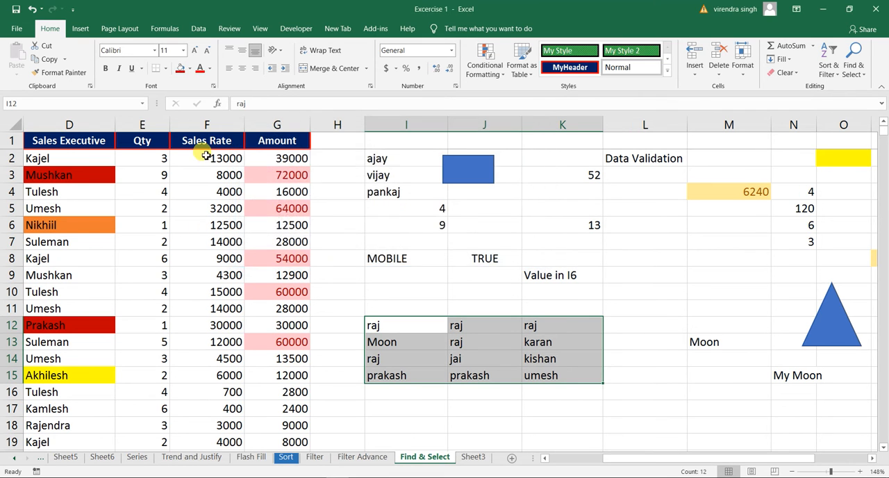
Step: Go to the start of the sales table and view the comment on Refrigerator in B3
click(207, 157)
key(Home)
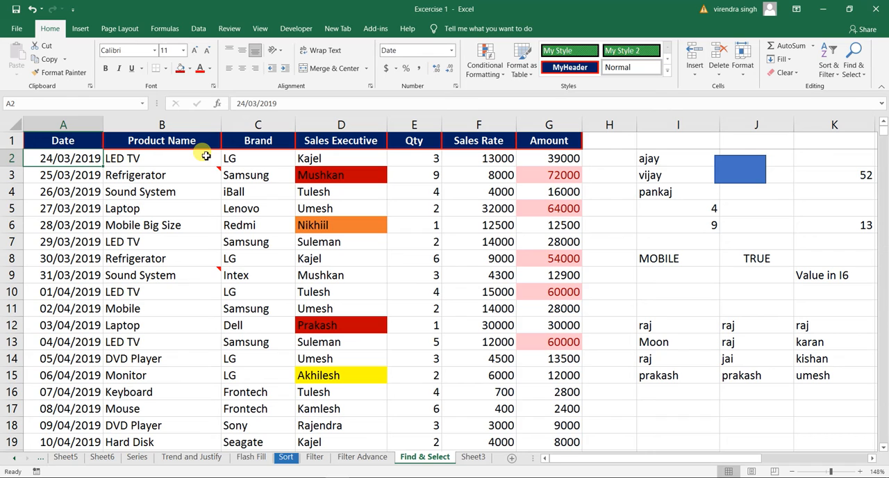
key(Down)
mouse_move(205, 176)
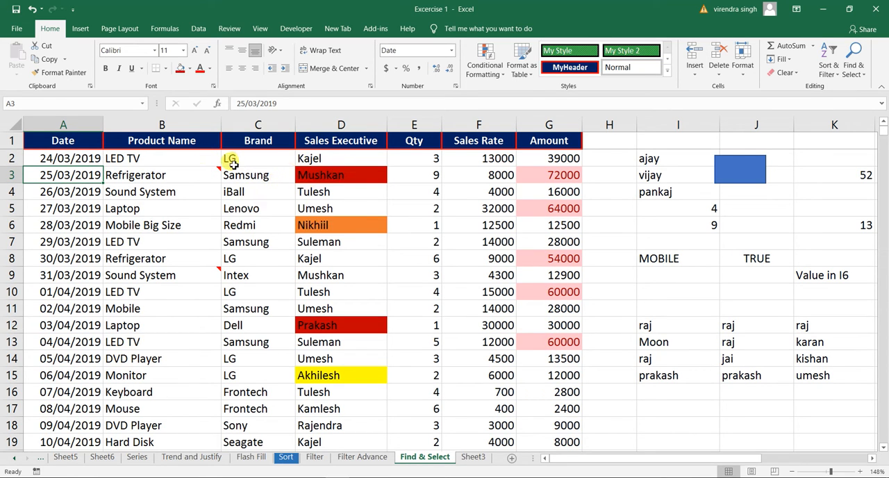
Step: Starting from A1, search the sheet's comments for Discount using the By Rows order
click(80, 137)
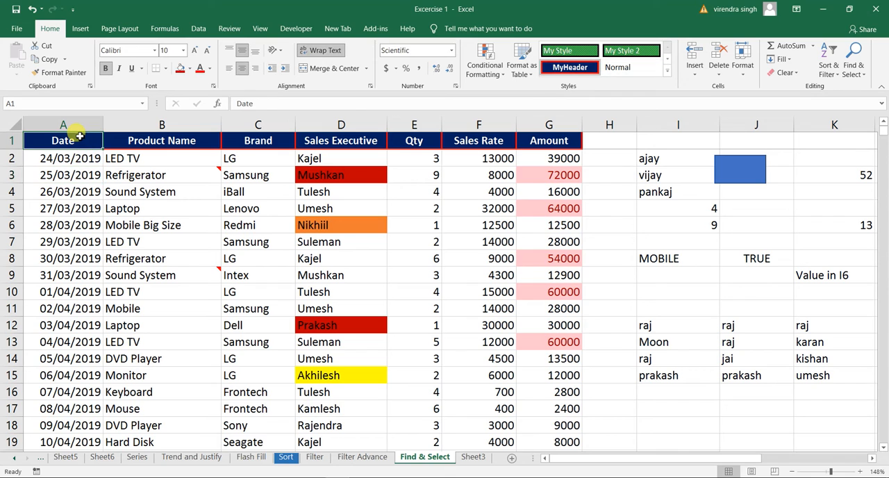
key(ctrl+f)
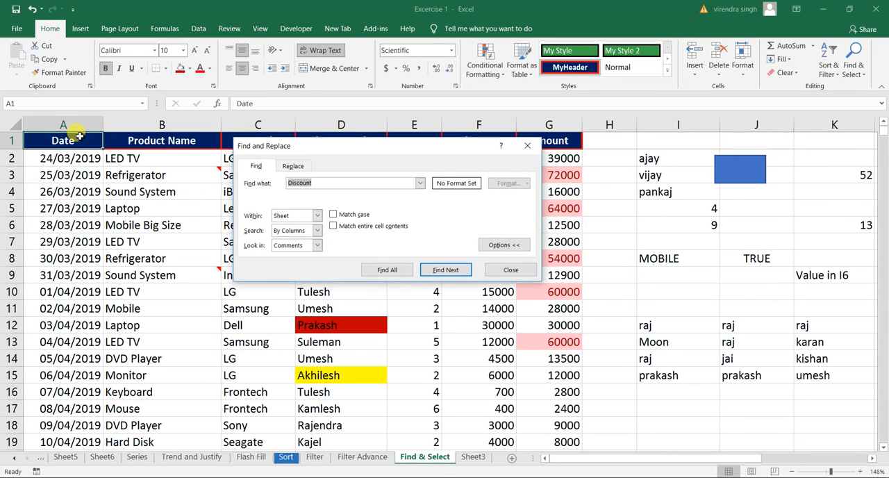
text(D)
text(nt)
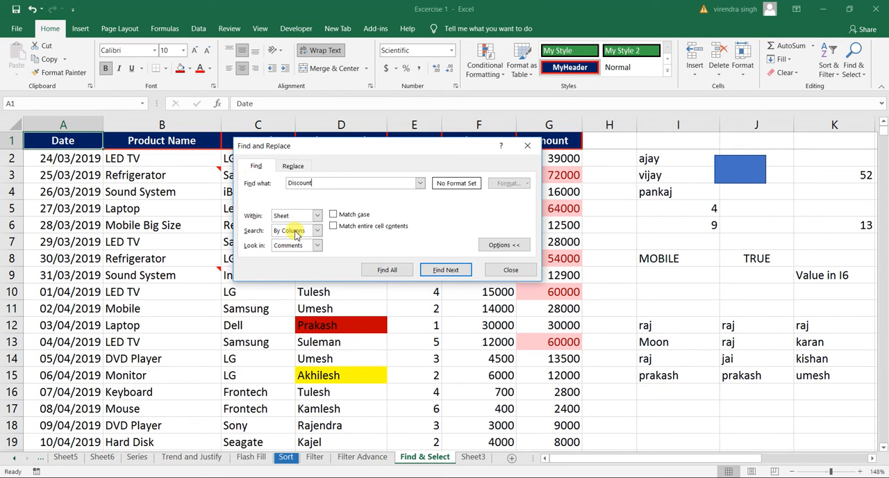
click(317, 231)
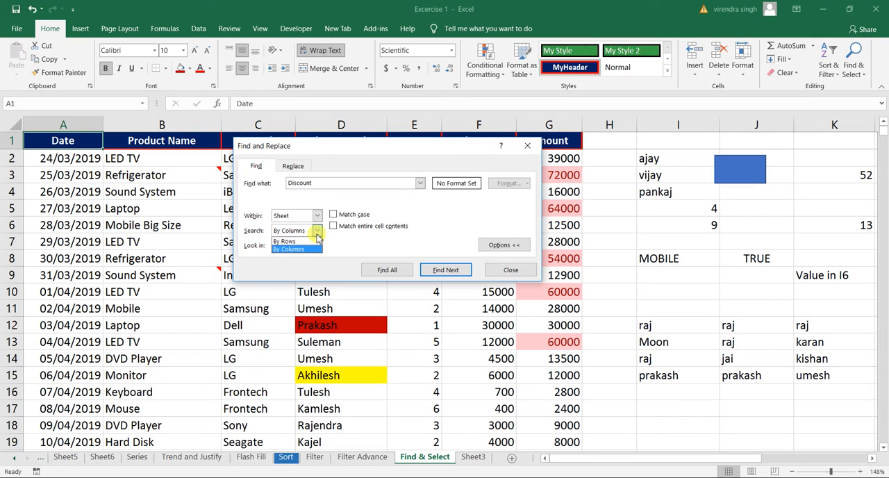
click(291, 241)
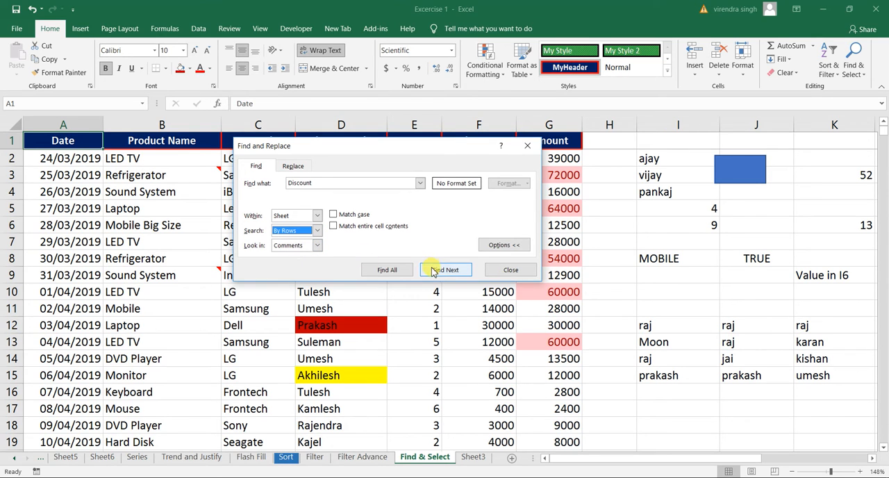
click(445, 270)
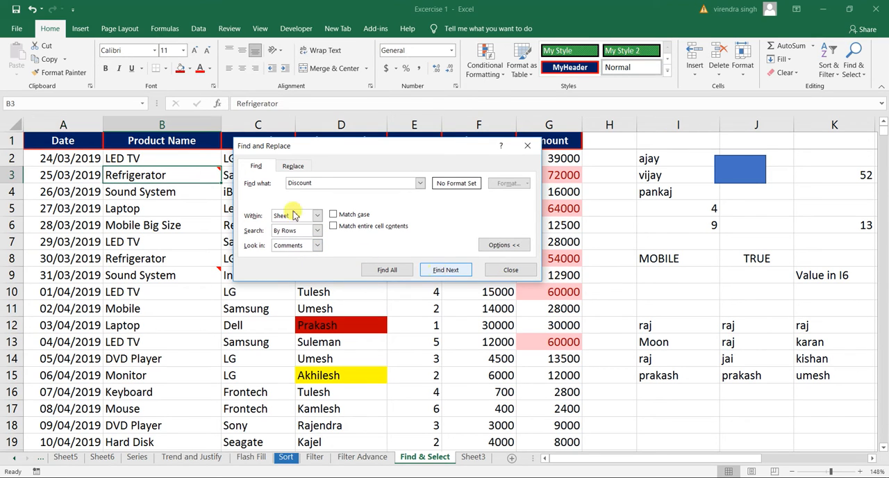
Step: Move the Find dialog clear of the product columns and find the next comment containing Discount
drag(341, 151, 476, 179)
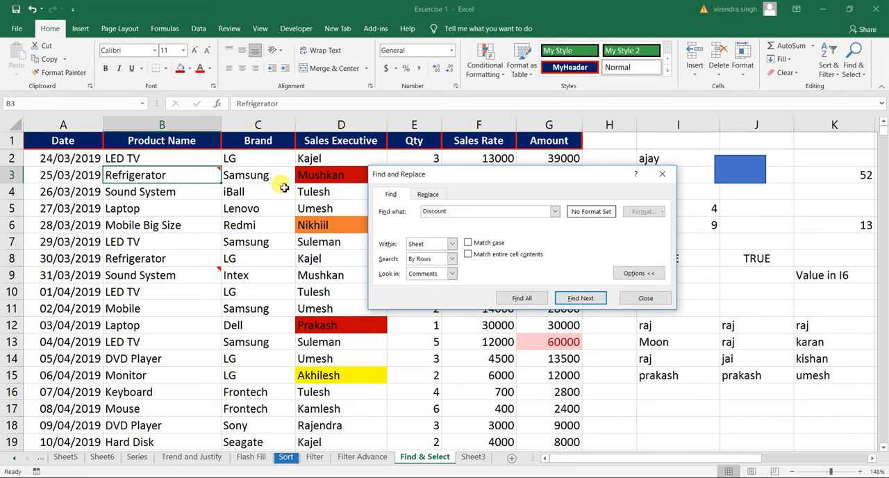
click(578, 302)
mouse_move(207, 274)
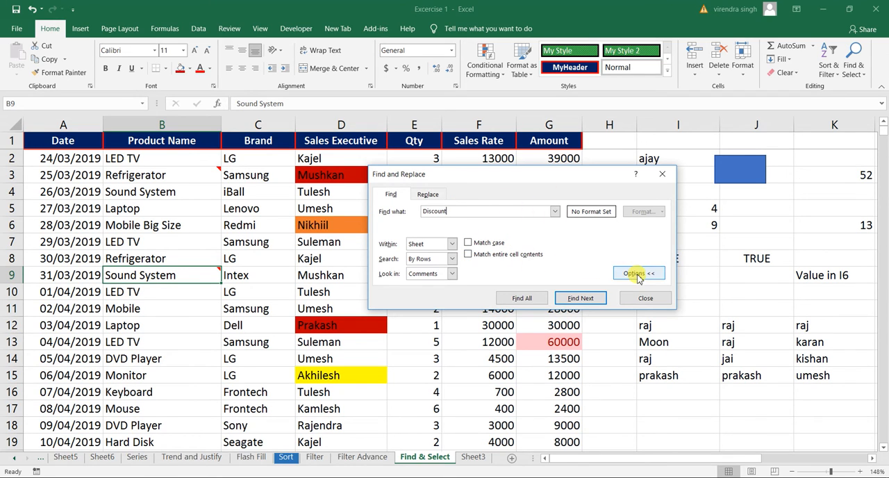
click(648, 274)
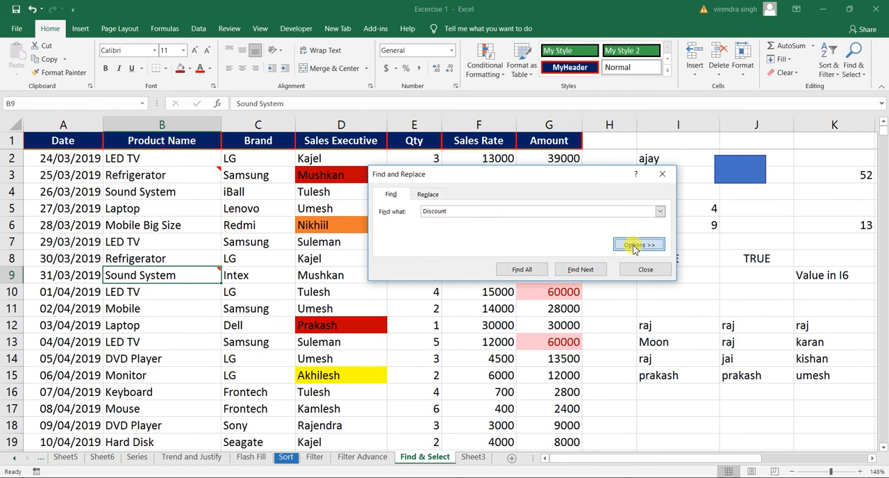
click(634, 245)
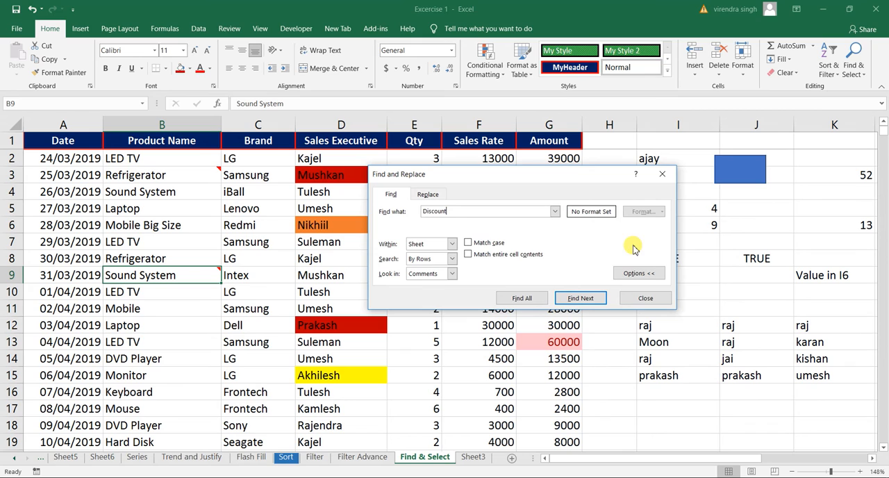
Step: Switch from finding to replacing Discount, set the replacement text to Dis., and check which Look in choices are available
click(427, 196)
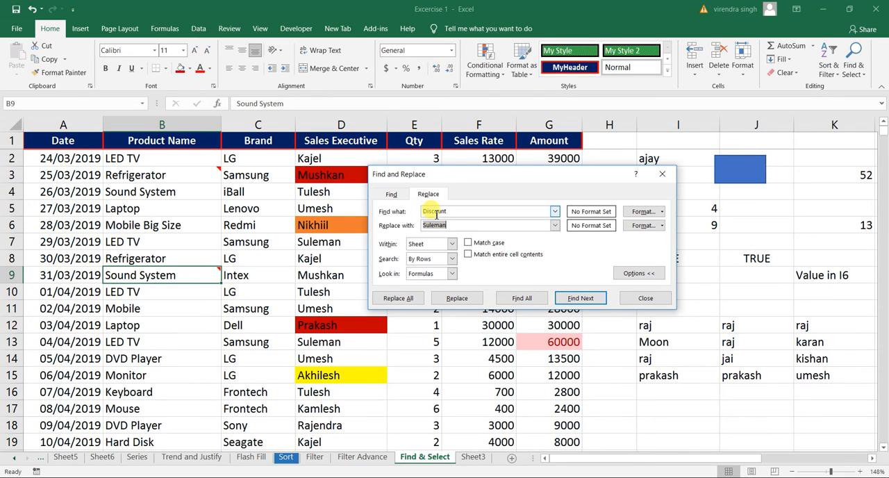
click(438, 213)
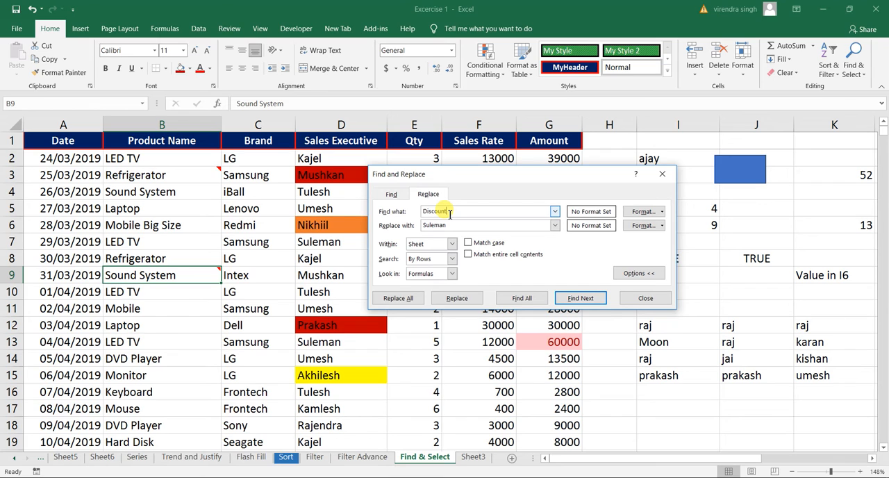
double_click(436, 227)
text(Disc)
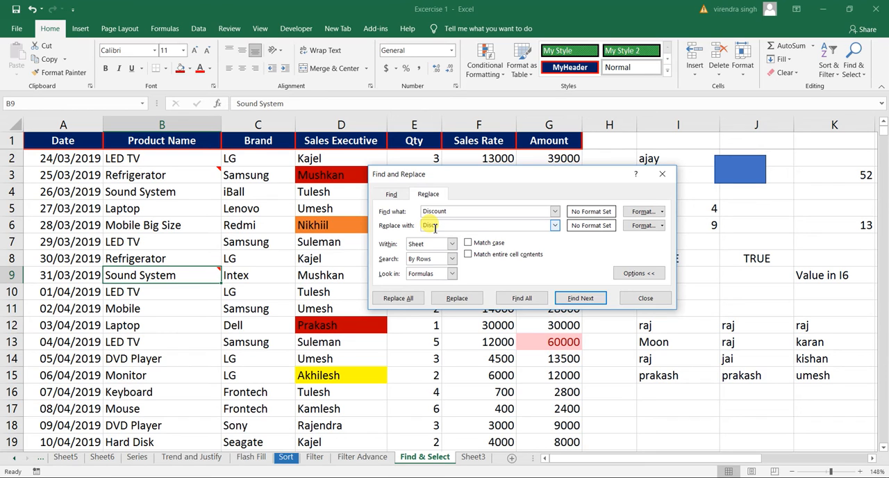
click(451, 273)
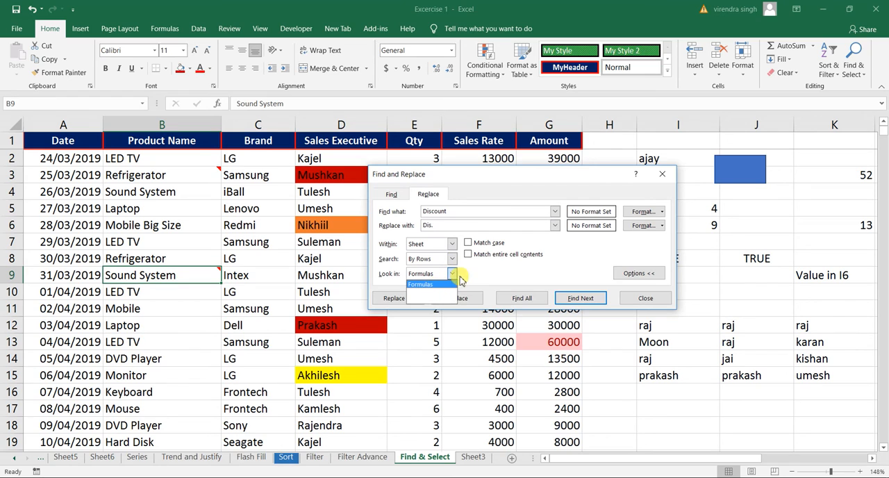
click(453, 273)
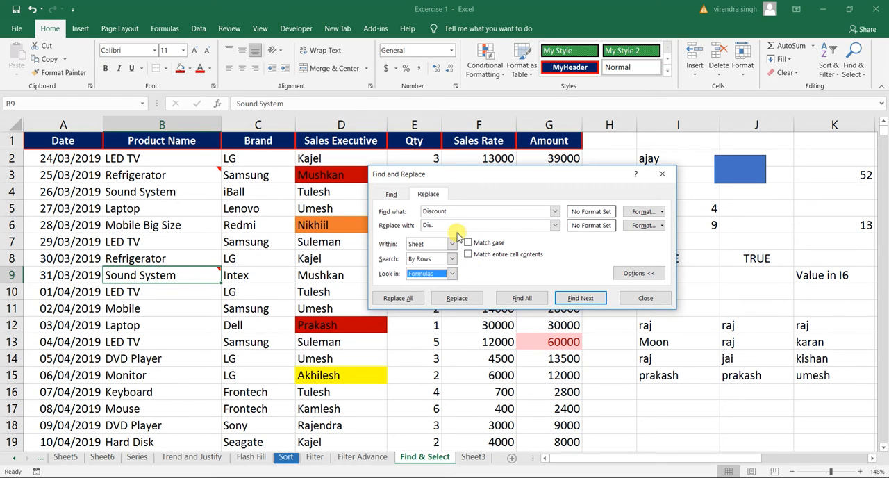
Step: Move the Find and Replace dialog clear of the Sales Executive column and set the search text to the name in D2
click(443, 213)
double_click(443, 212)
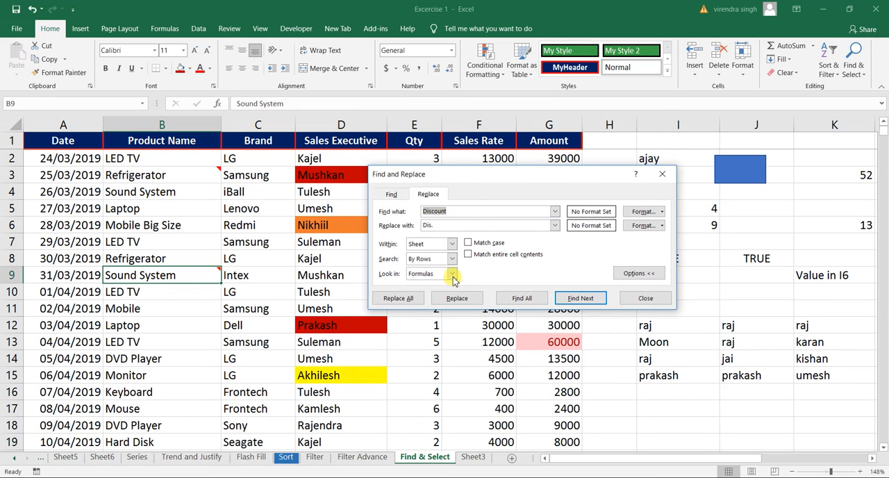
drag(462, 173, 544, 162)
click(322, 157)
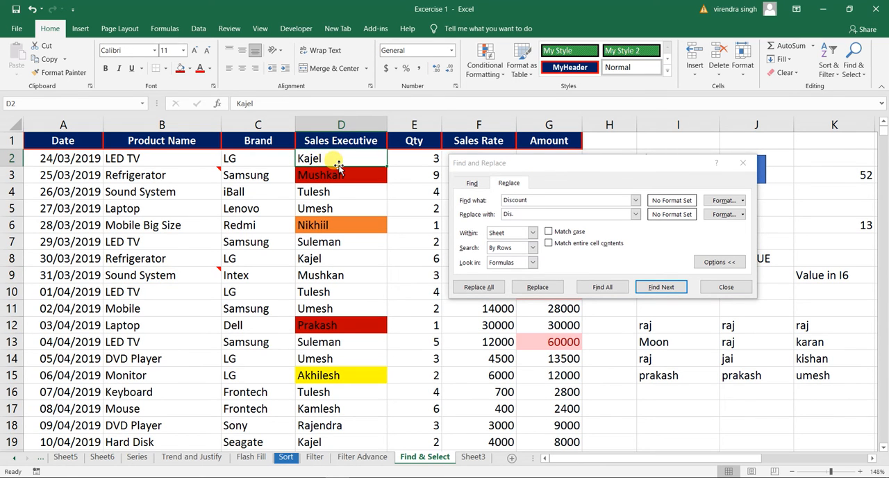
click(318, 175)
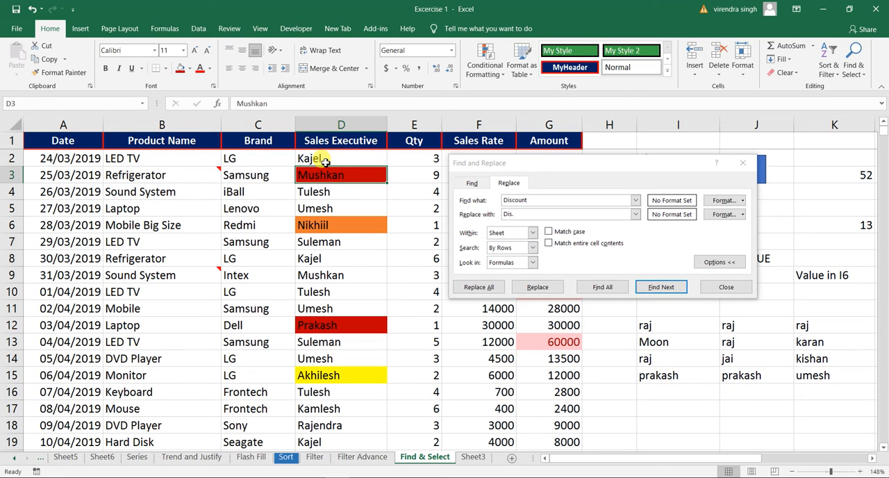
click(520, 200)
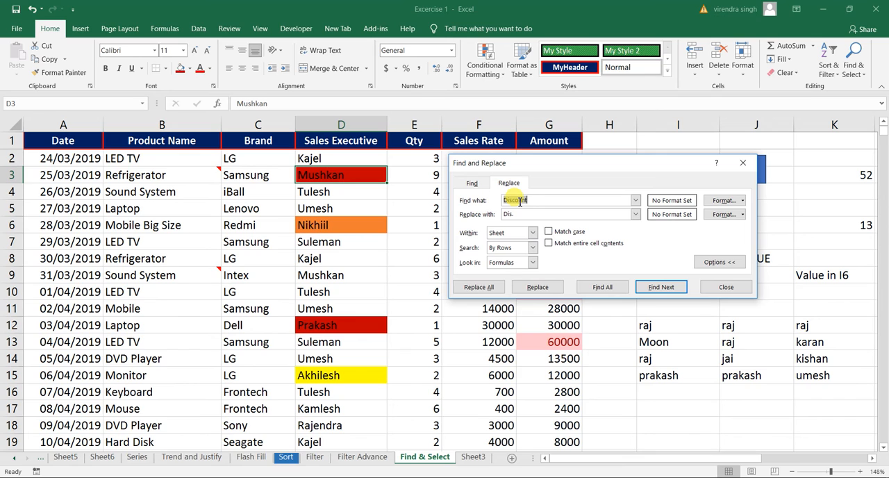
text(Kajel)
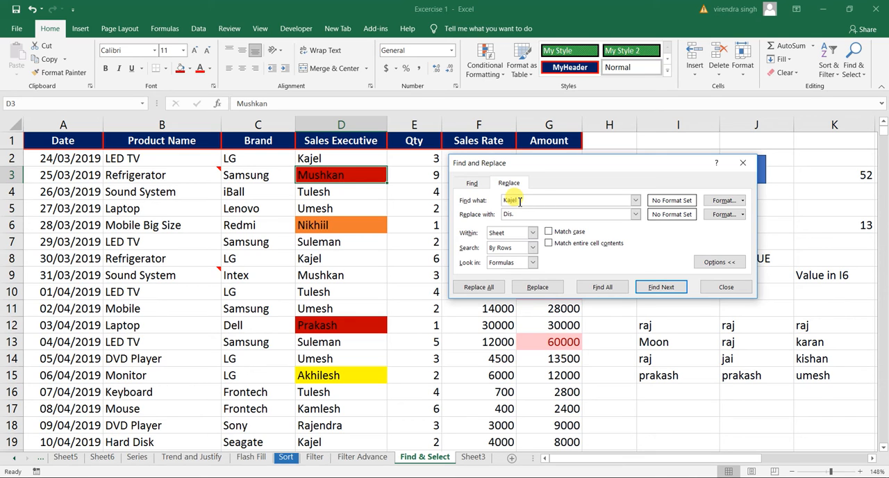
Step: Set the replacement text to the name in D2 with its letter e changed to a
click(319, 158)
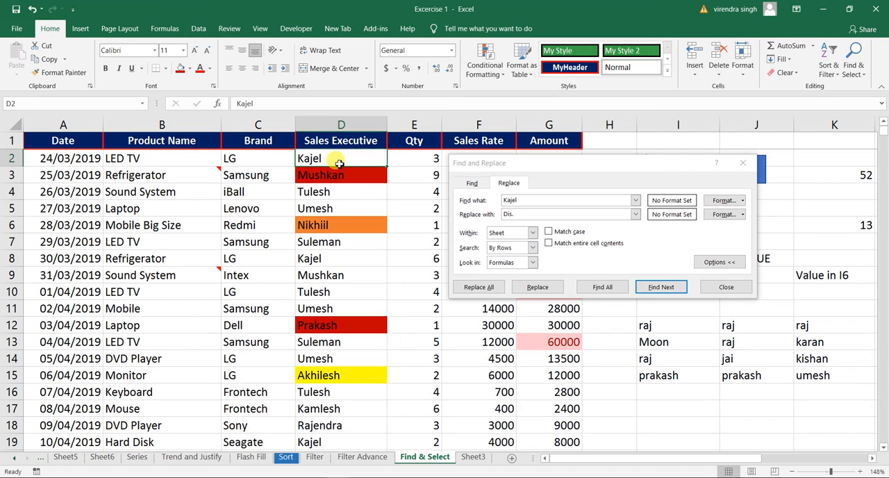
click(511, 214)
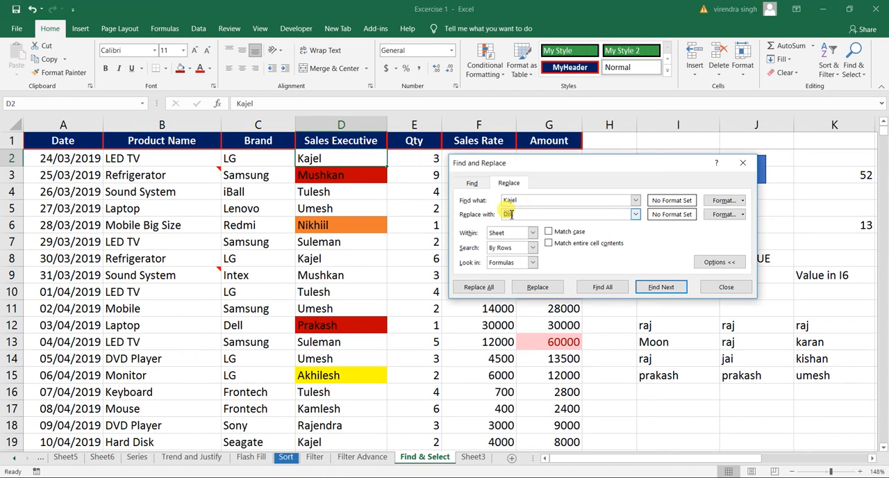
key(BackSpace)
text(Kajal)
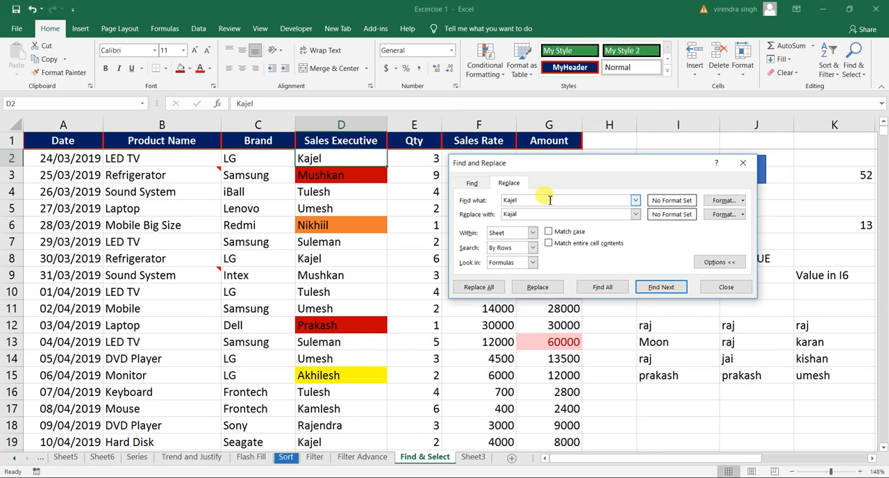
Step: Replace every occurrence of the misspelled executive's name on the sheet and check the corrected entries in D2 and D8
click(533, 200)
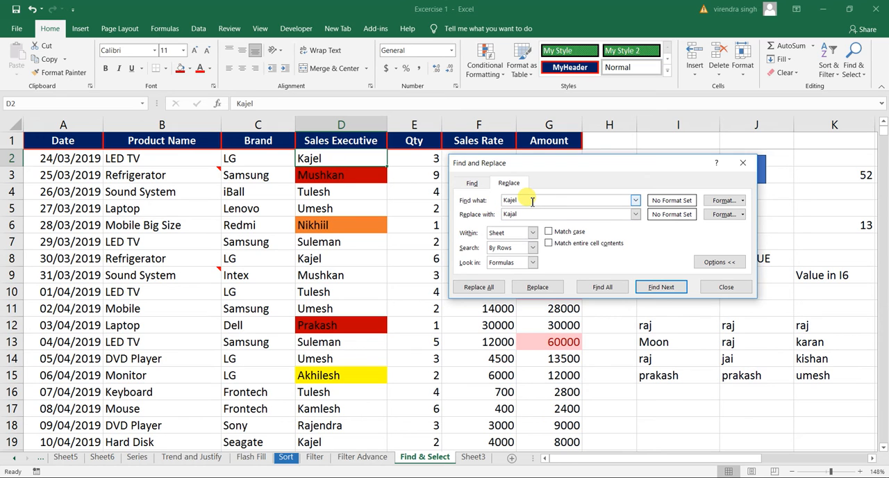
double_click(523, 214)
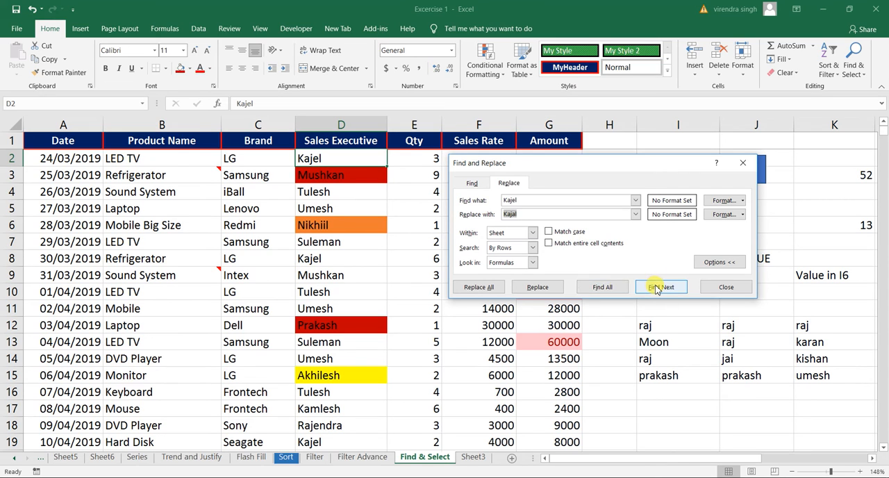
click(478, 288)
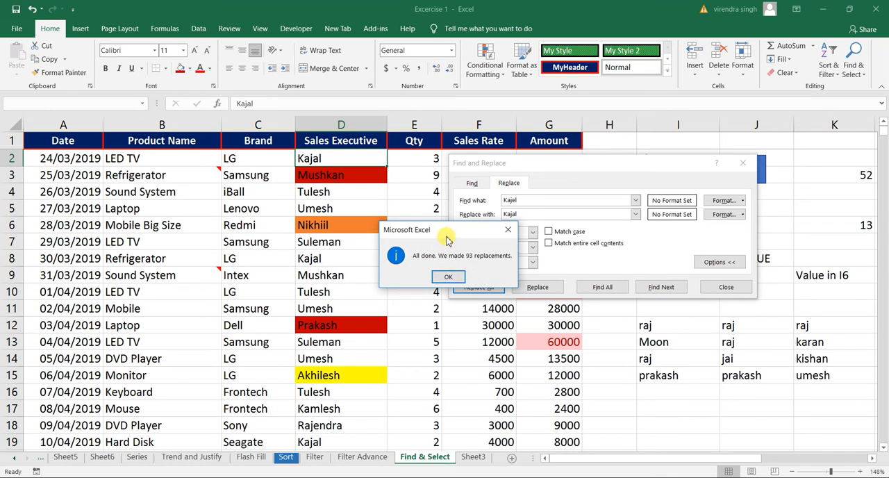
drag(449, 232, 440, 202)
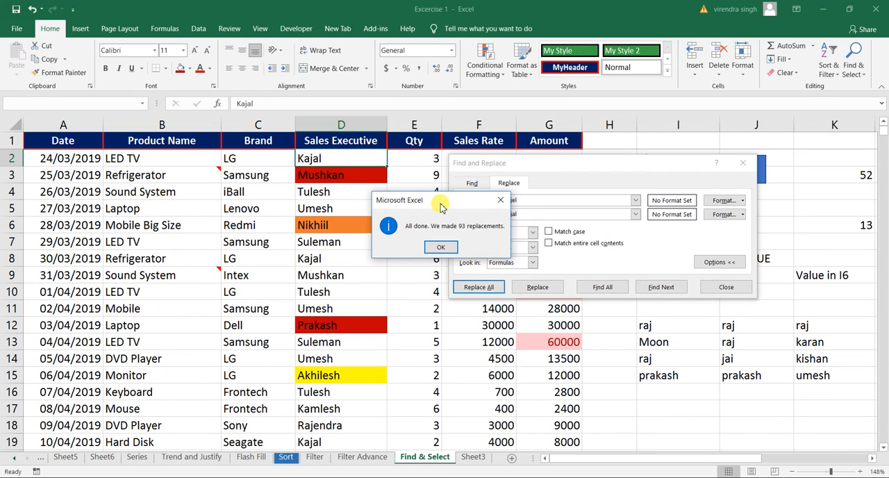
drag(441, 207, 376, 257)
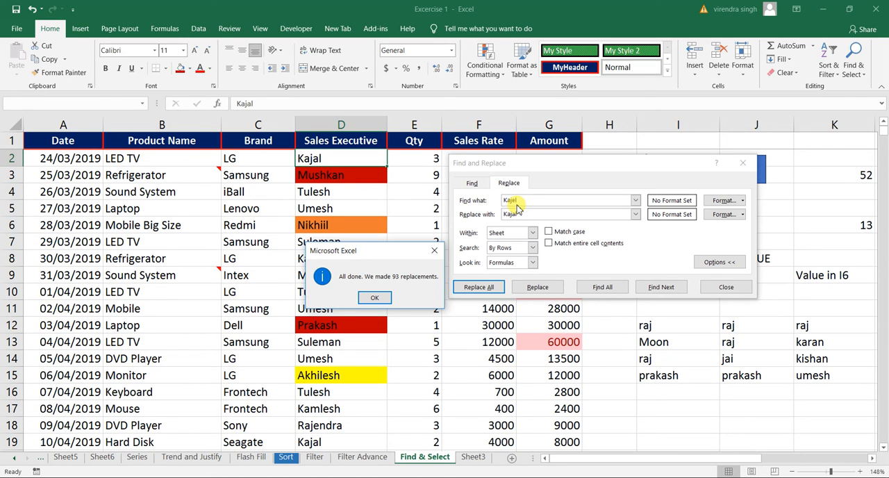
click(376, 298)
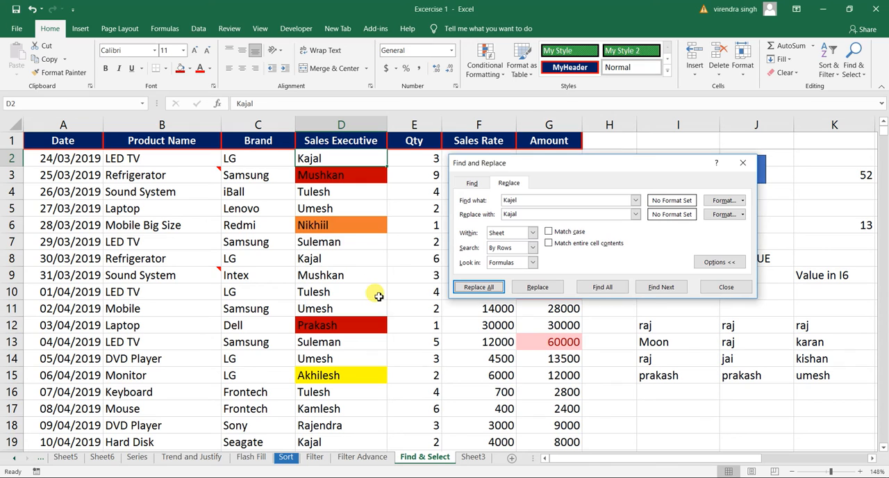
click(318, 160)
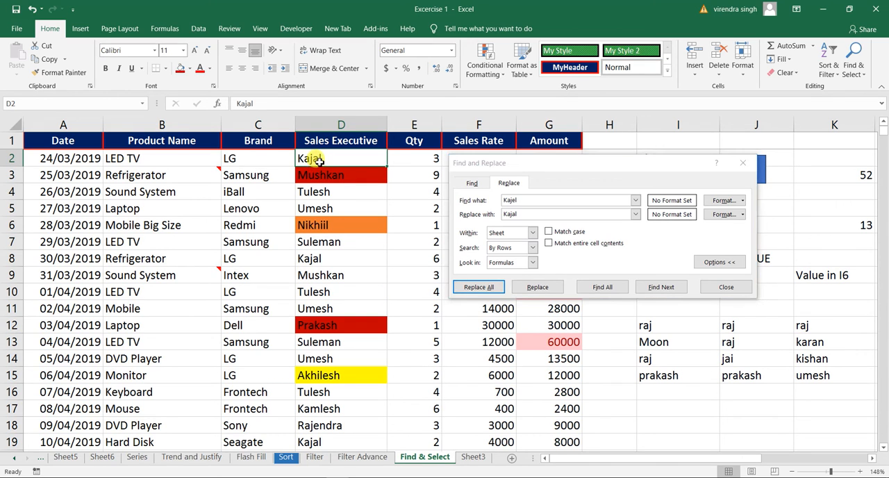
click(323, 264)
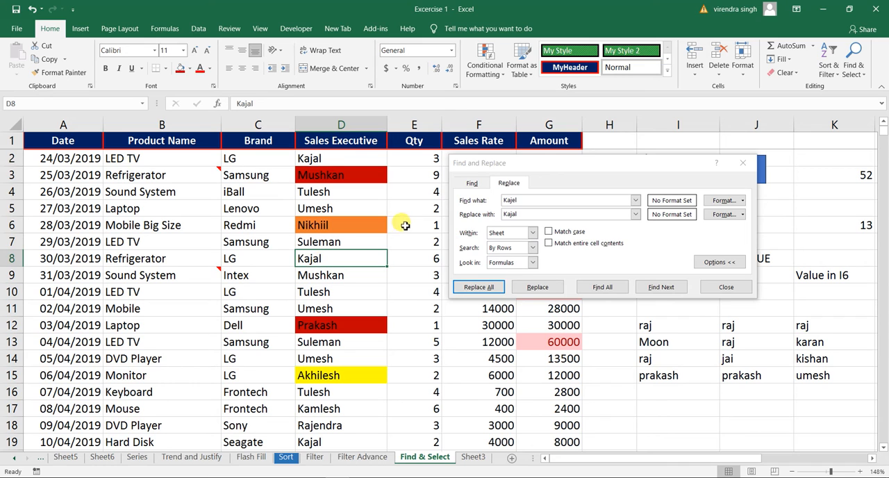
Step: Set the search text to the sales executive's name in D12 and the replacement text to that executive's two-word full name
click(348, 229)
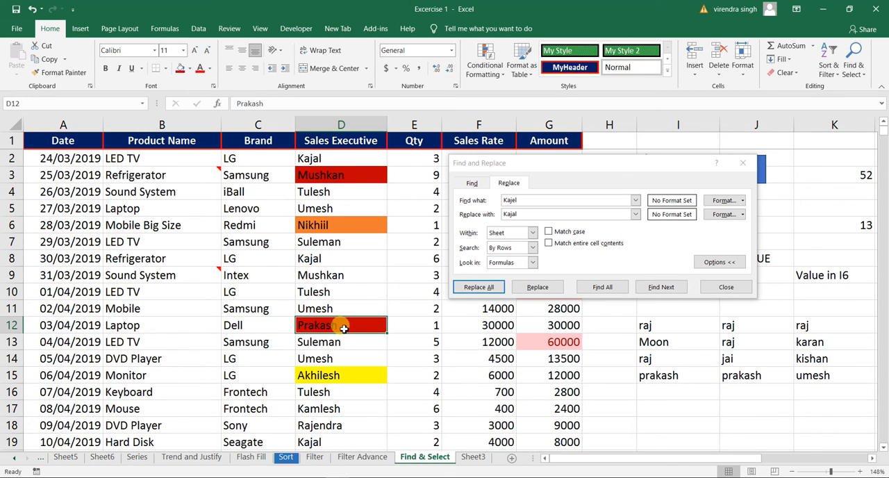
click(514, 201)
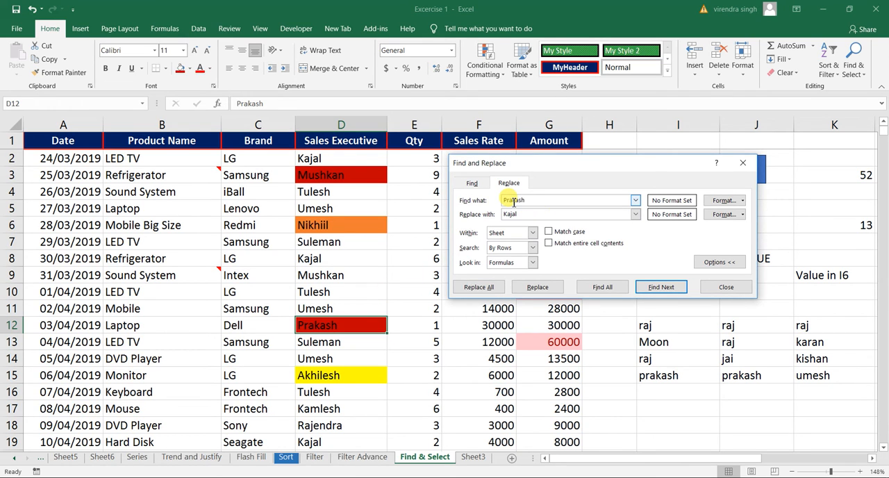
click(513, 213)
double_click(512, 214)
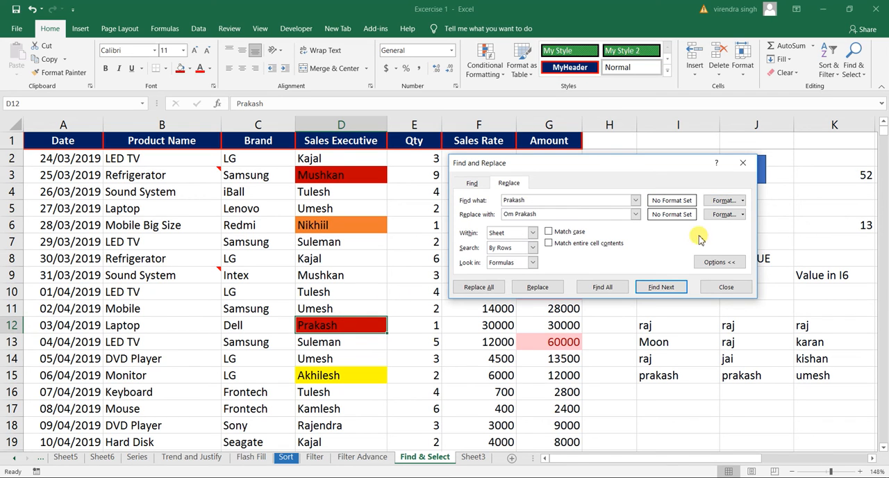
Step: Set the find format to a dark red cell fill
click(741, 201)
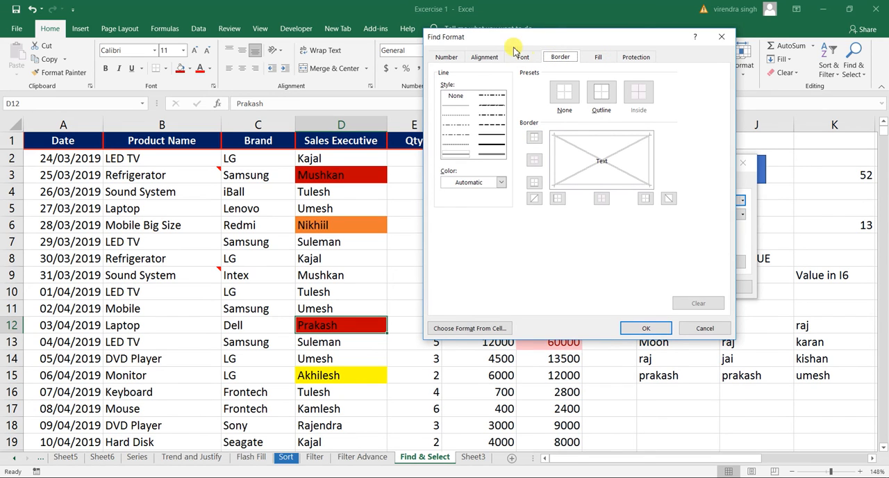
click(602, 58)
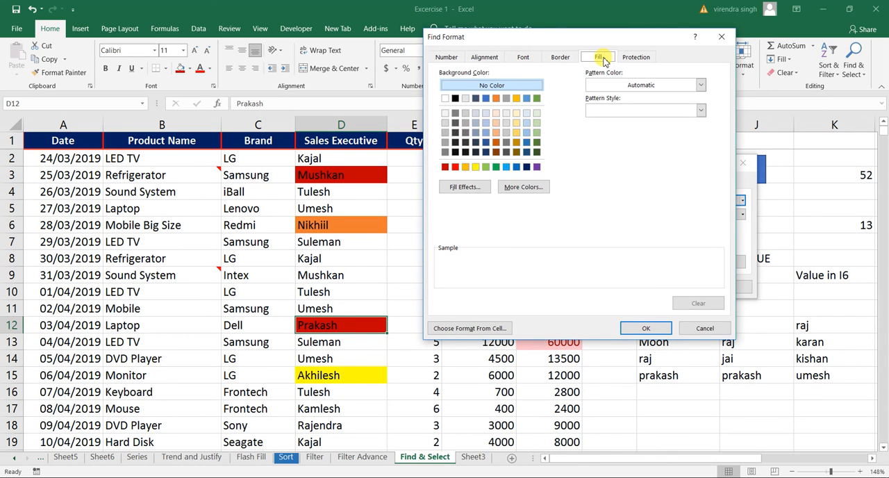
click(445, 167)
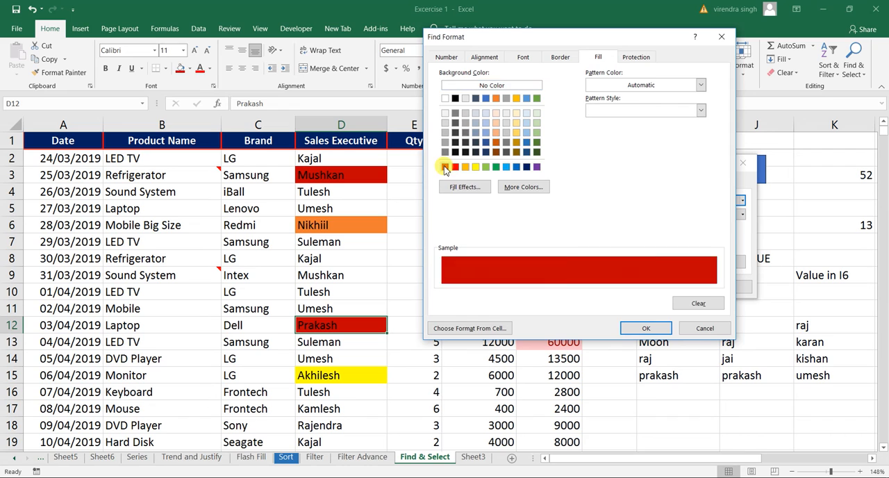
click(655, 325)
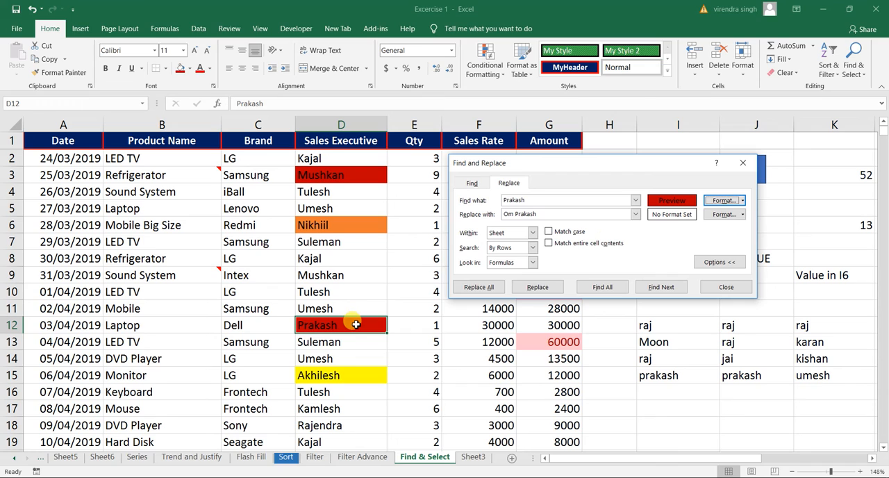
Step: Take the find format for the search text from the red-filled cell D12
click(744, 201)
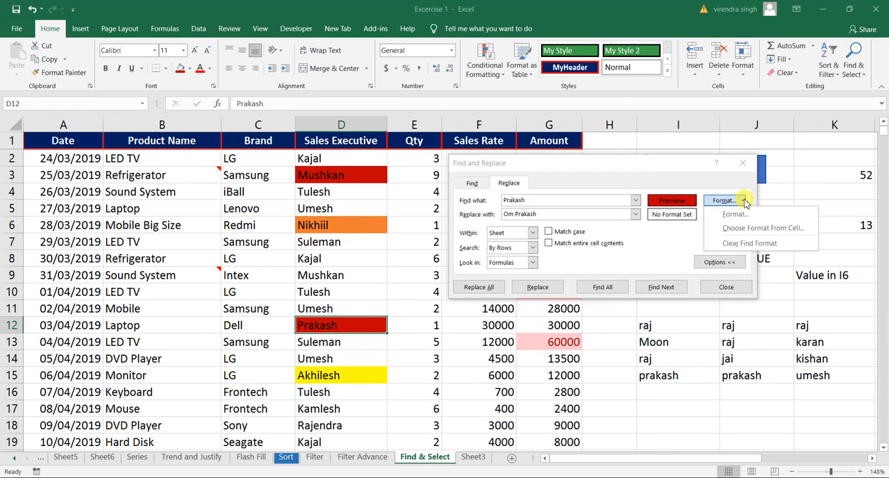
click(764, 229)
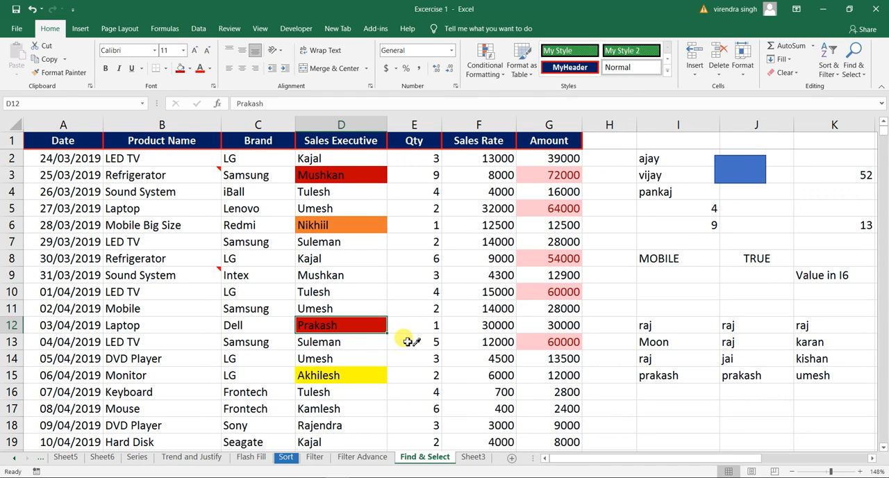
click(352, 328)
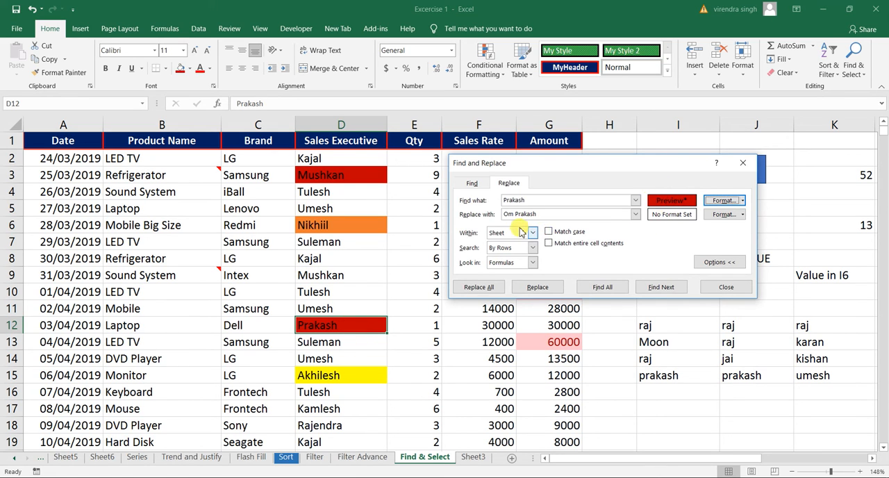
Step: Set the replacement format to a blue cell fill
click(724, 214)
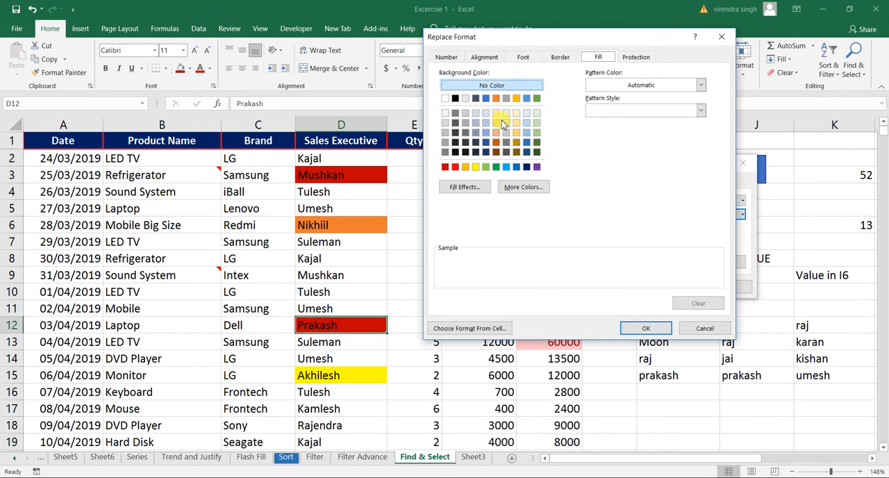
click(516, 167)
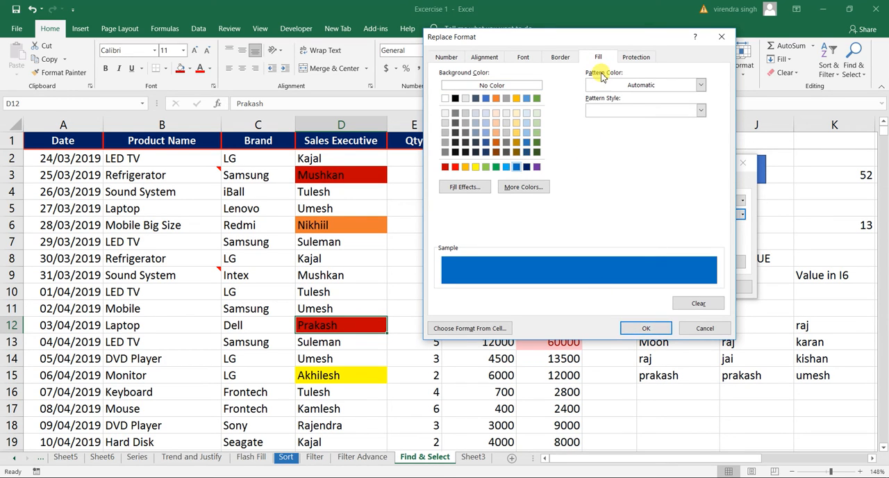
click(641, 327)
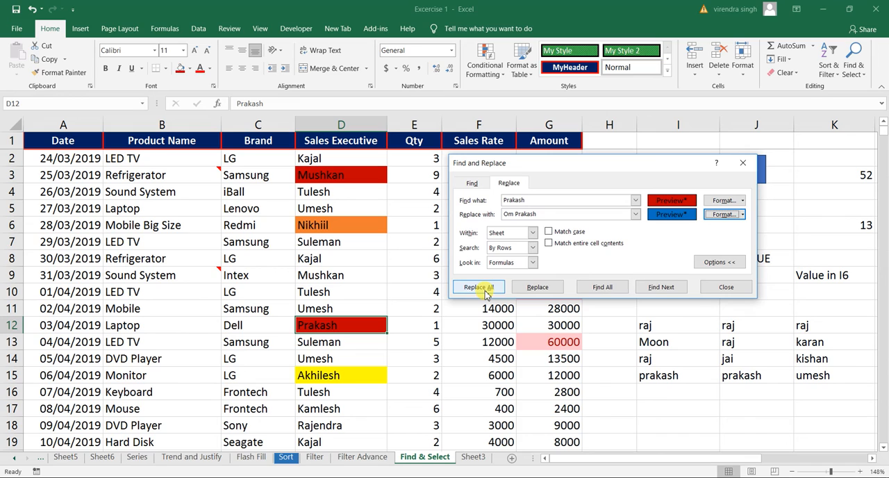
Step: Replace the red-filled matches one at a time with the full name and blue fill, and search for any further match
click(662, 289)
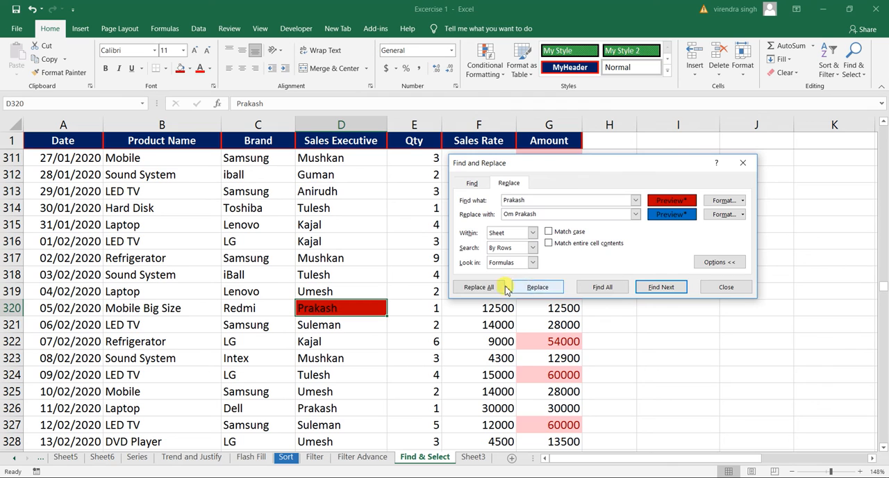
click(538, 287)
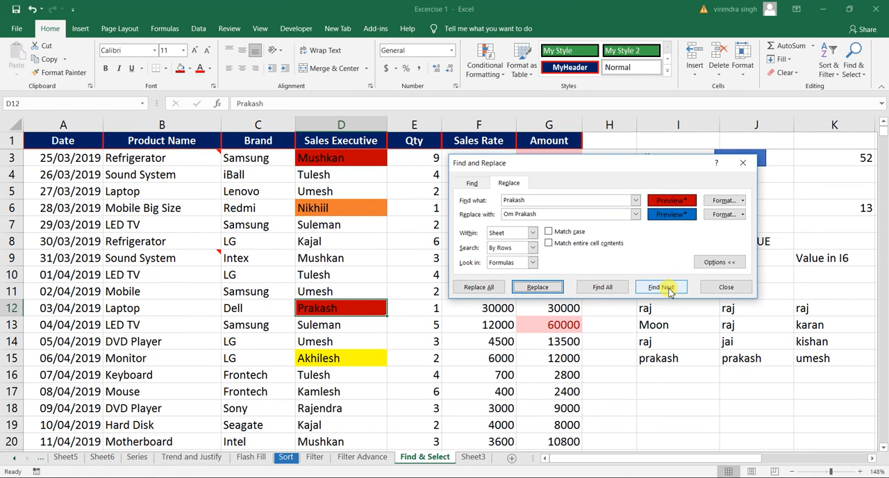
click(545, 287)
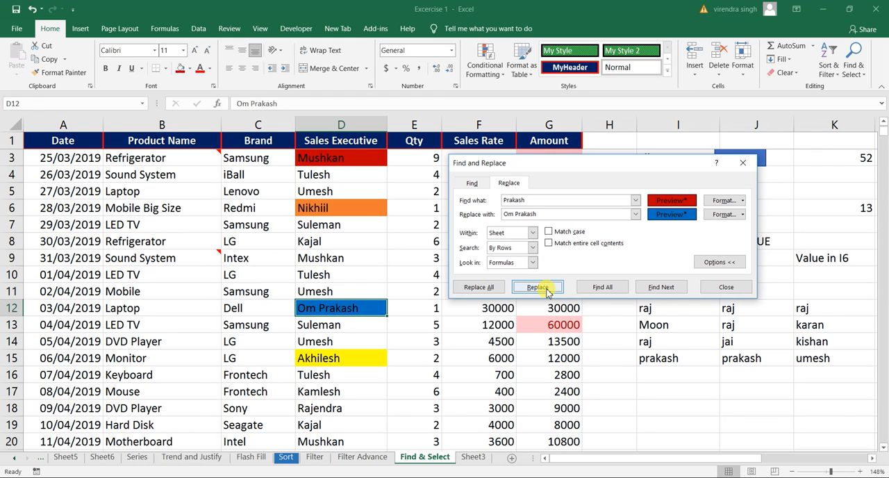
click(663, 288)
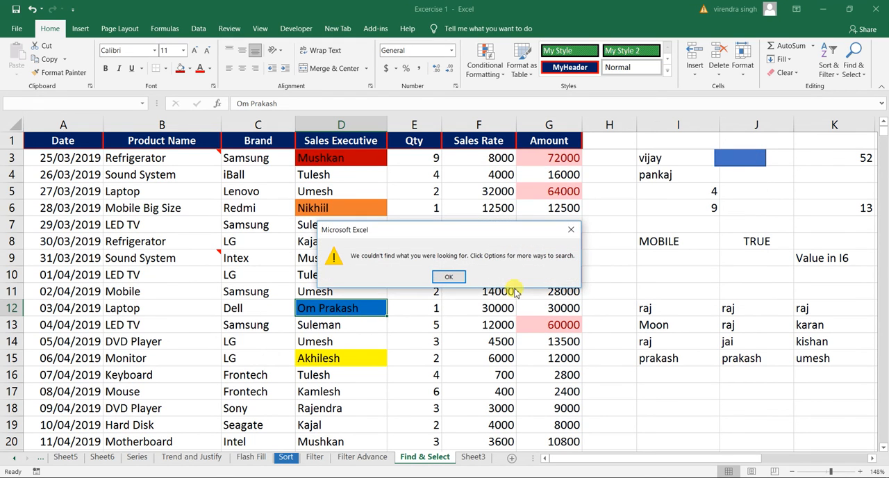
click(450, 277)
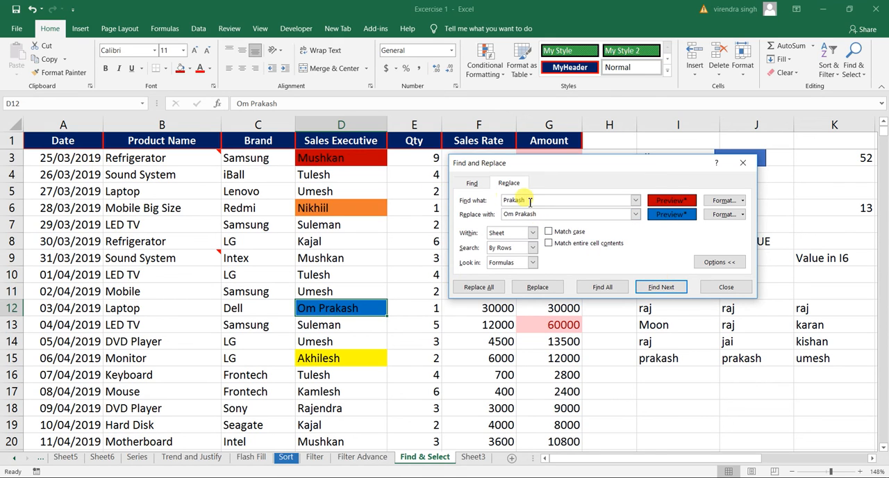
Step: Set the search text to the name in D7 and the replacement text to that name with ule changed to al
click(340, 228)
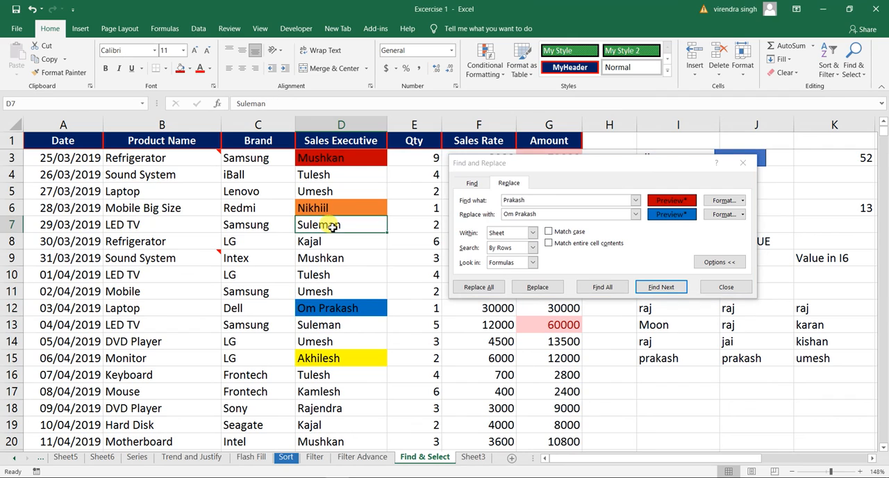
double_click(512, 201)
text(Sulema)
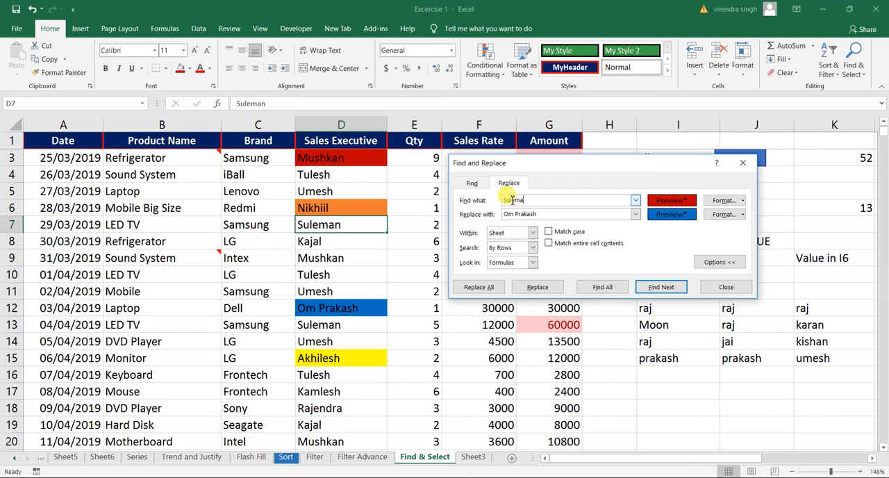
key(Tab)
text(S)
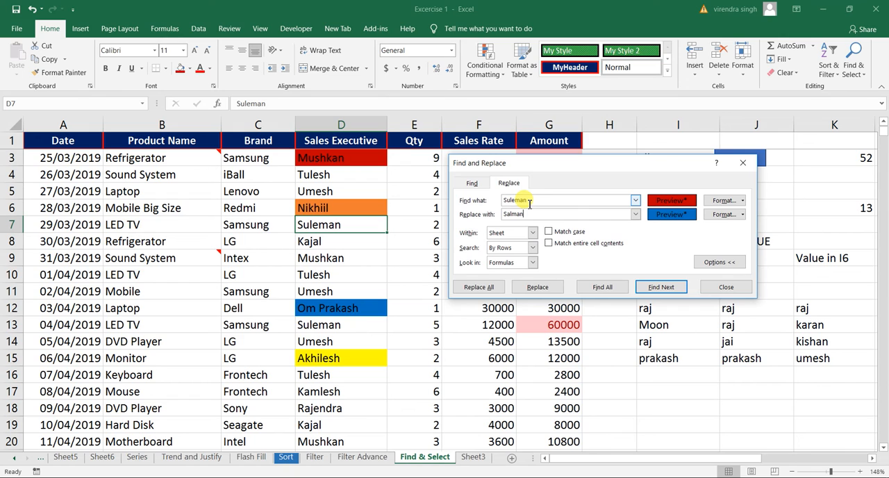
Step: Clear both the find format and the replace format
click(742, 201)
click(748, 243)
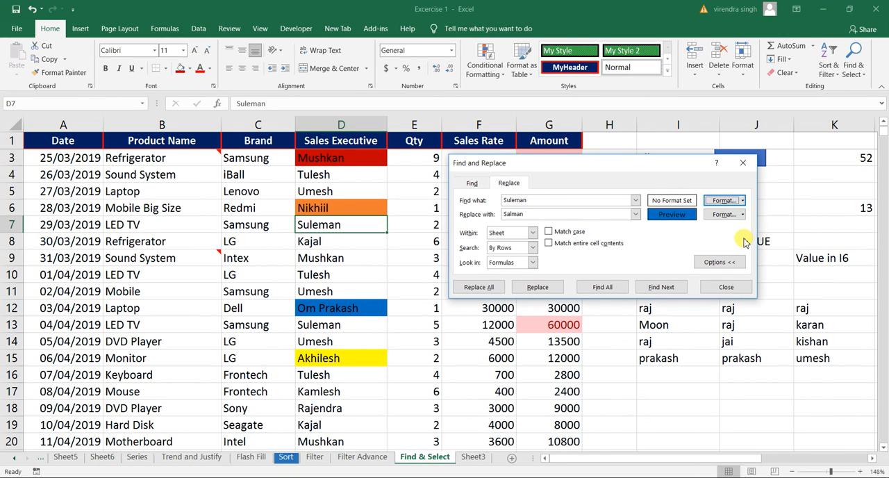
click(741, 216)
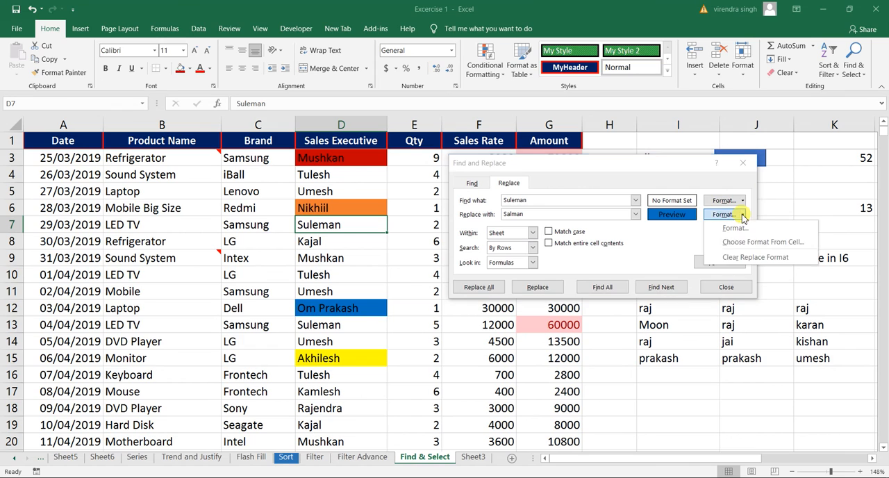
click(744, 258)
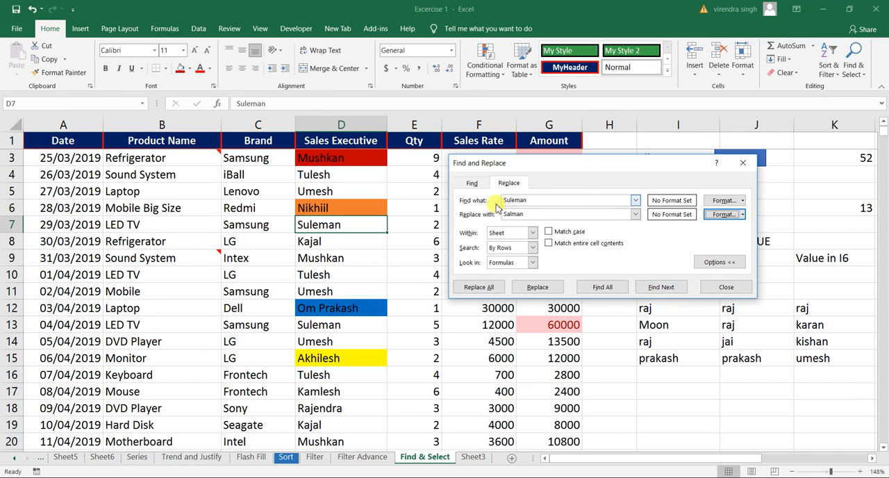
Step: Starting from the Sales Executive header, find the first two cells that match the search name
click(332, 137)
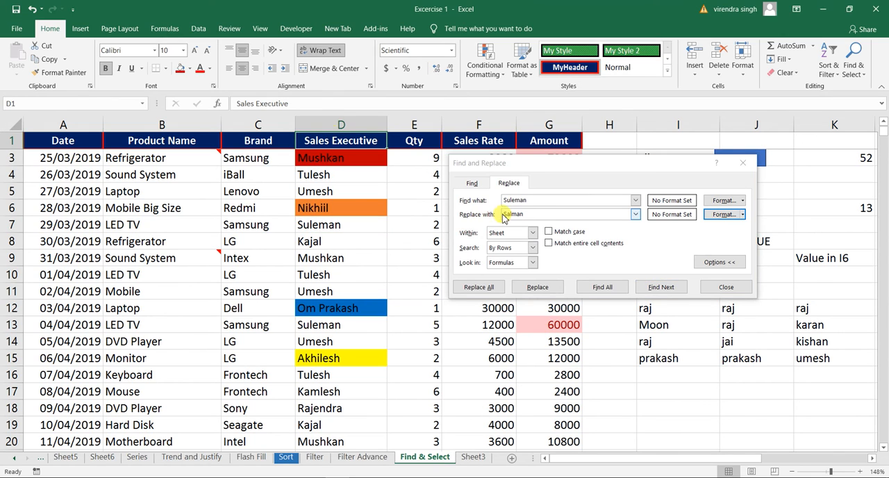
click(656, 290)
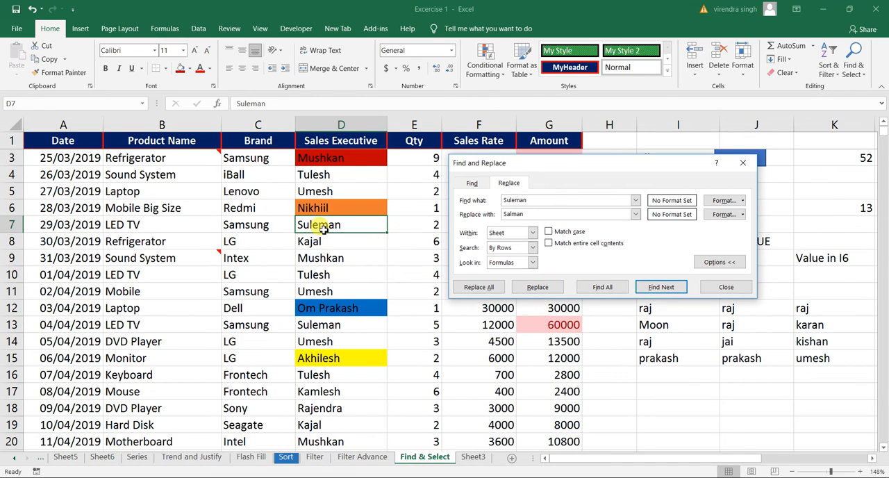
click(661, 289)
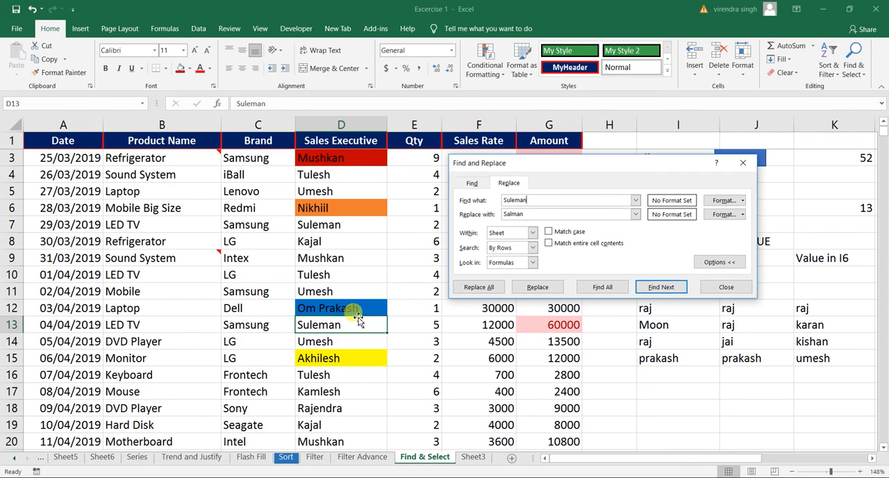
Step: Replace the matching name in D13 and D29 with the replacement text, skipping the match in D23
click(542, 288)
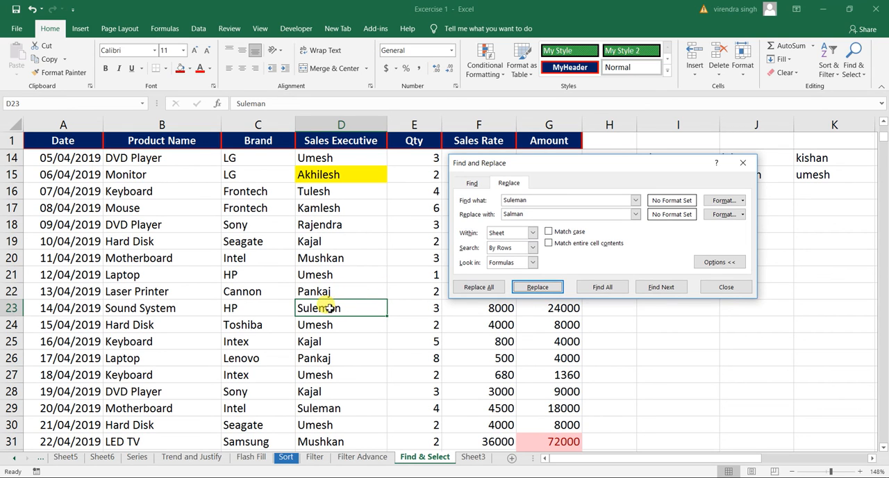
click(651, 289)
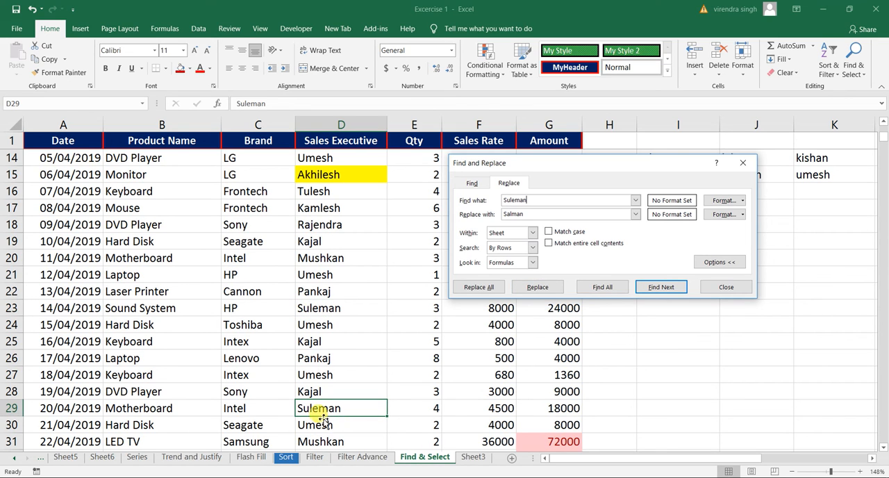
click(540, 290)
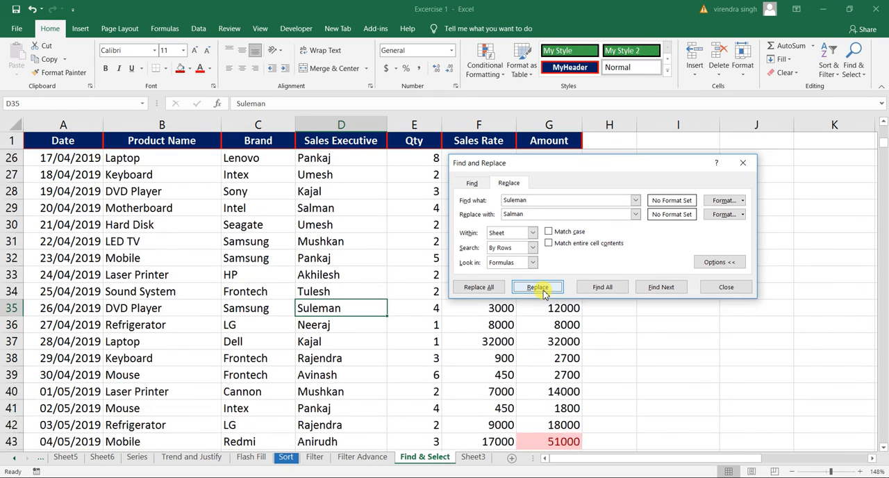
Step: Skip the matches from D35 through D67 and replace the matching name in D71 and D76 individually
click(661, 288)
click(661, 288)
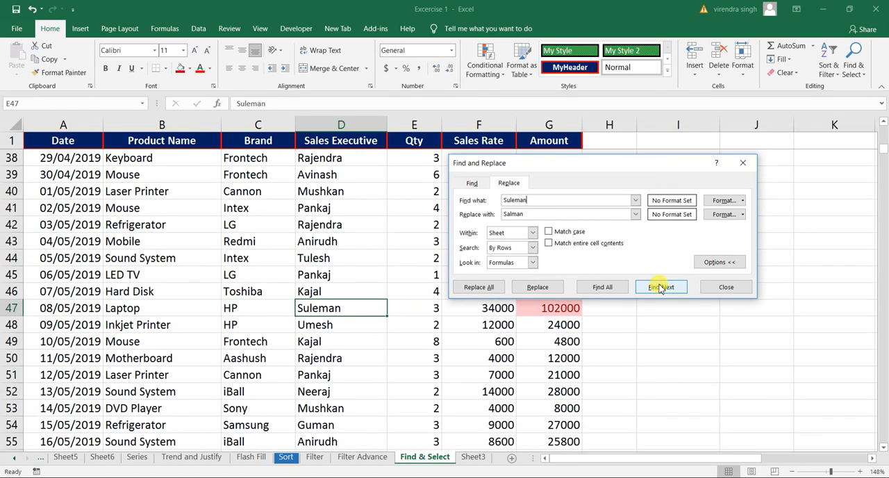
click(661, 288)
click(661, 287)
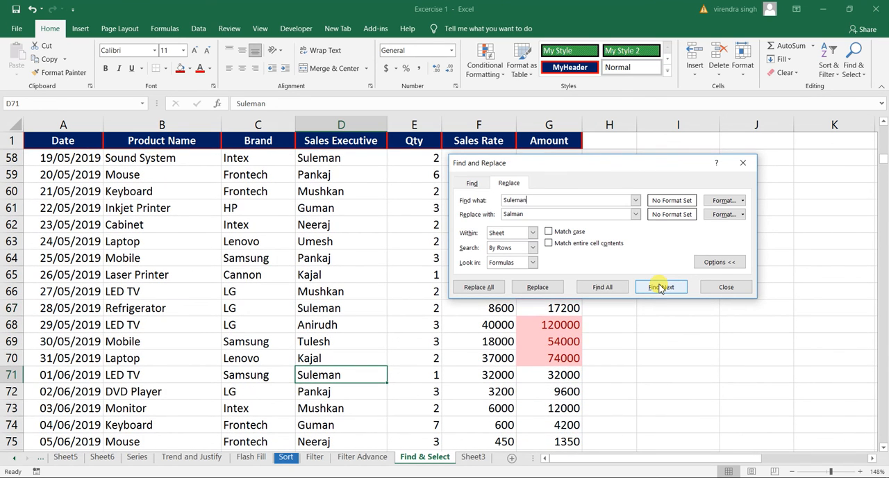
click(538, 286)
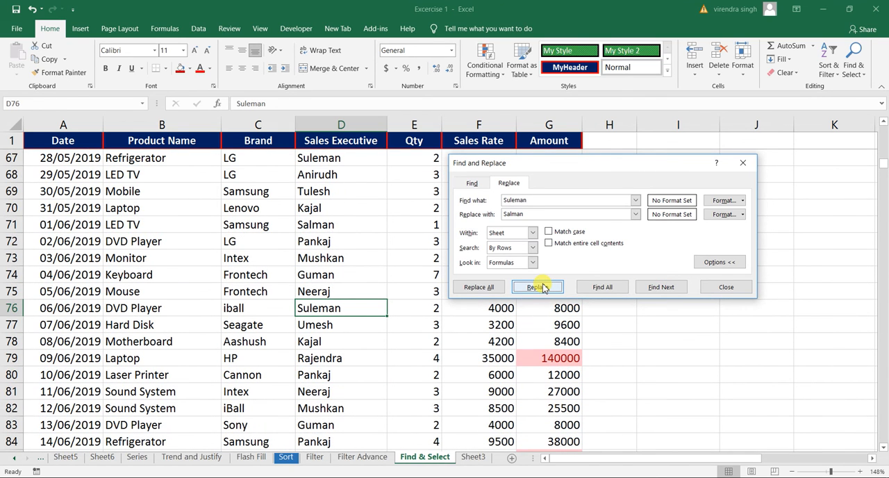
click(538, 287)
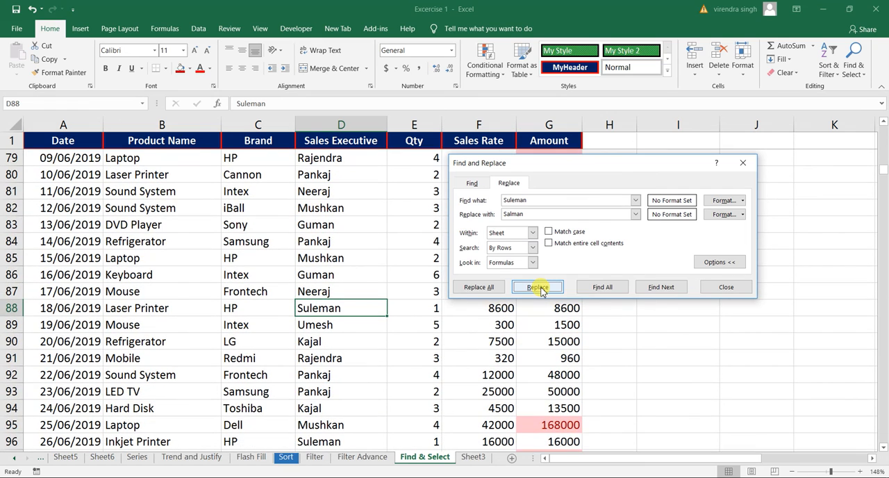